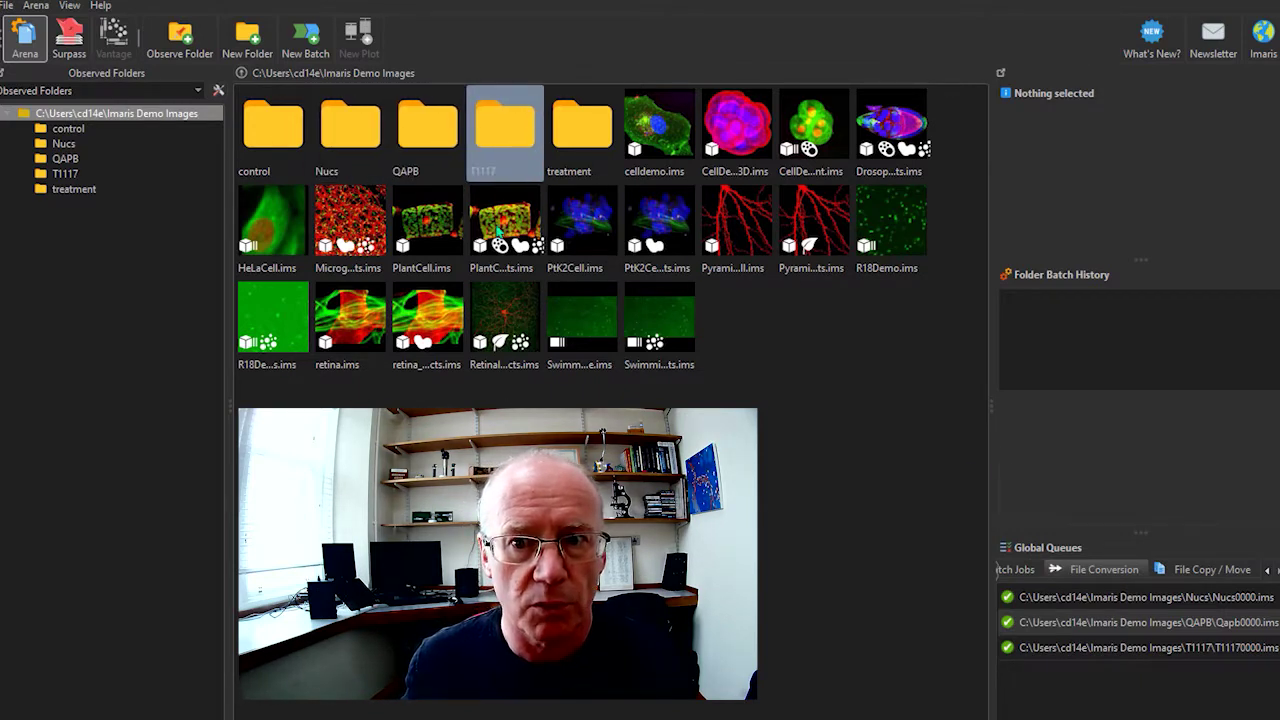
Open the demo cell stack in Surpass, scan its slices, and switch to Section view with XZ/YZ projections
click(66, 40)
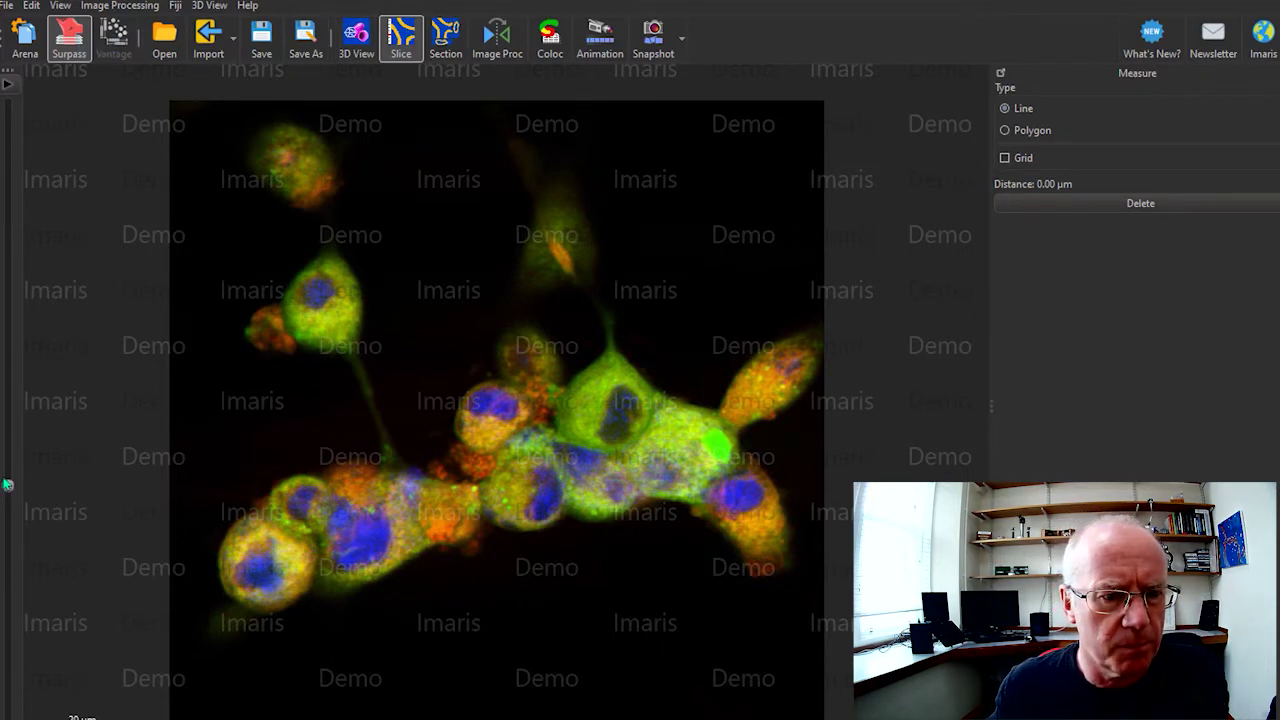
drag(8, 487, 5, 515)
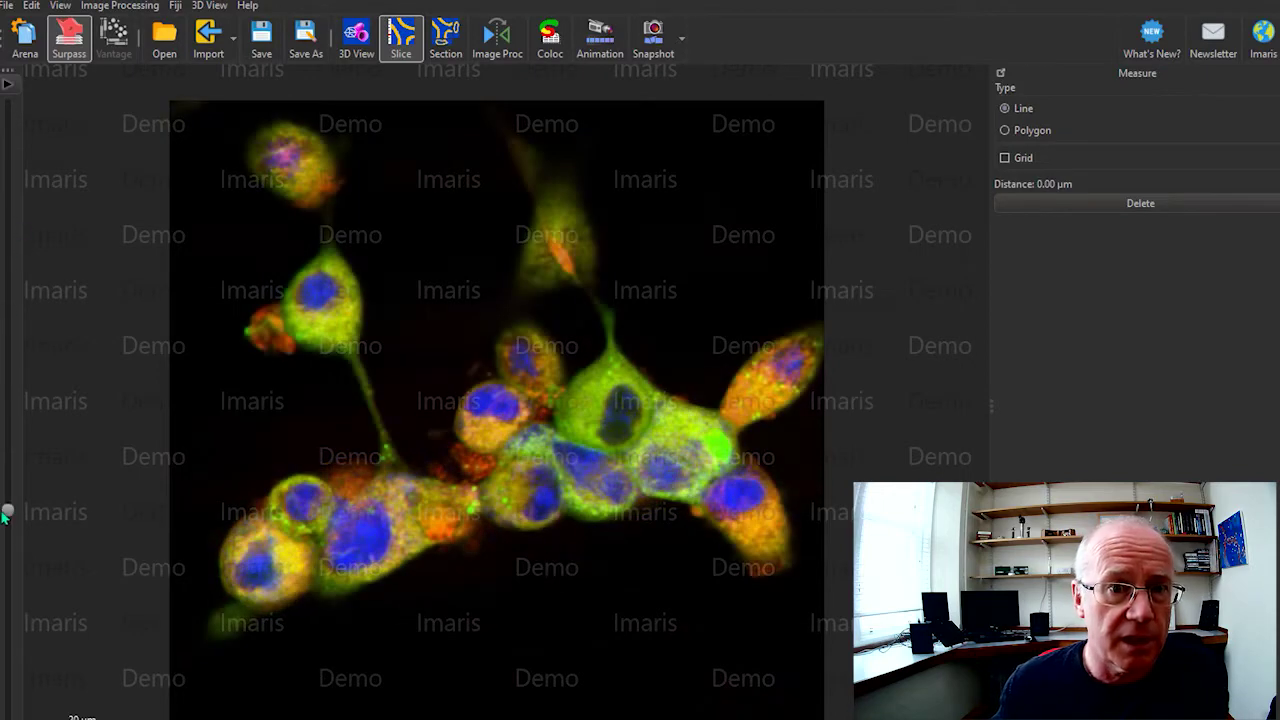
click(446, 36)
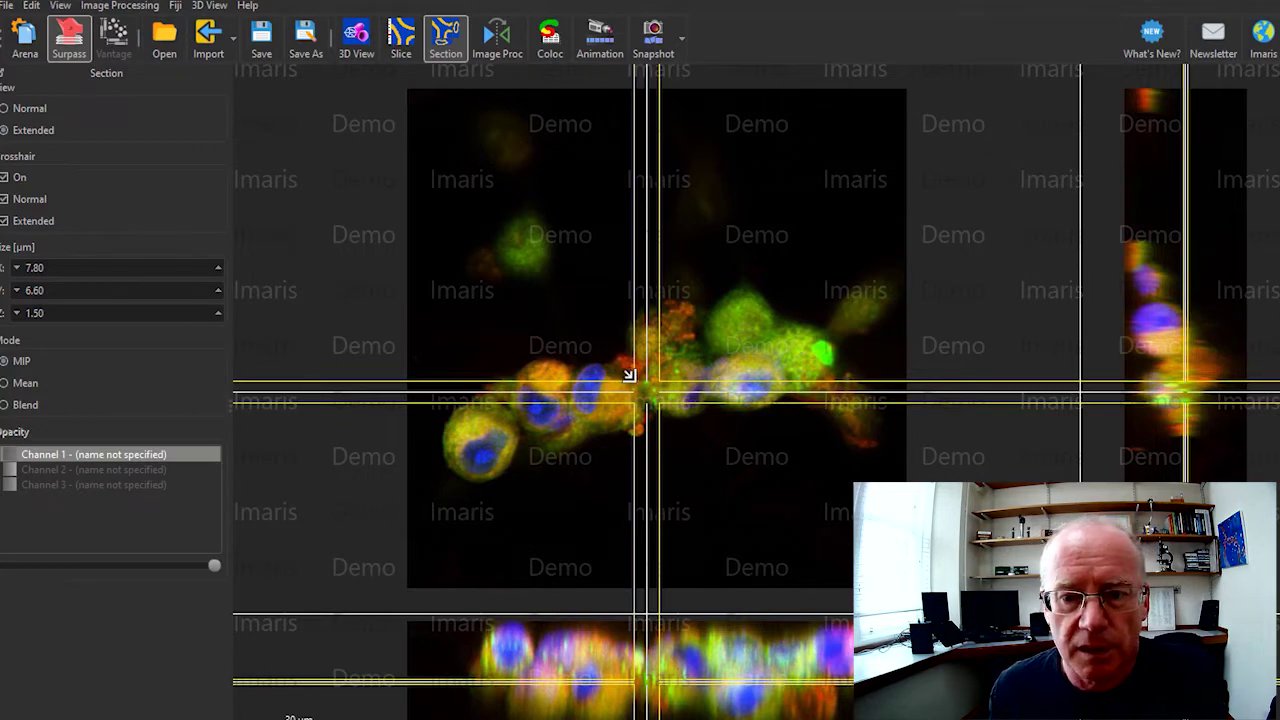
Resize the section region to about 16.8 × 13.8 µm and recentre the crosshair over the cells
drag(632, 375, 587, 340)
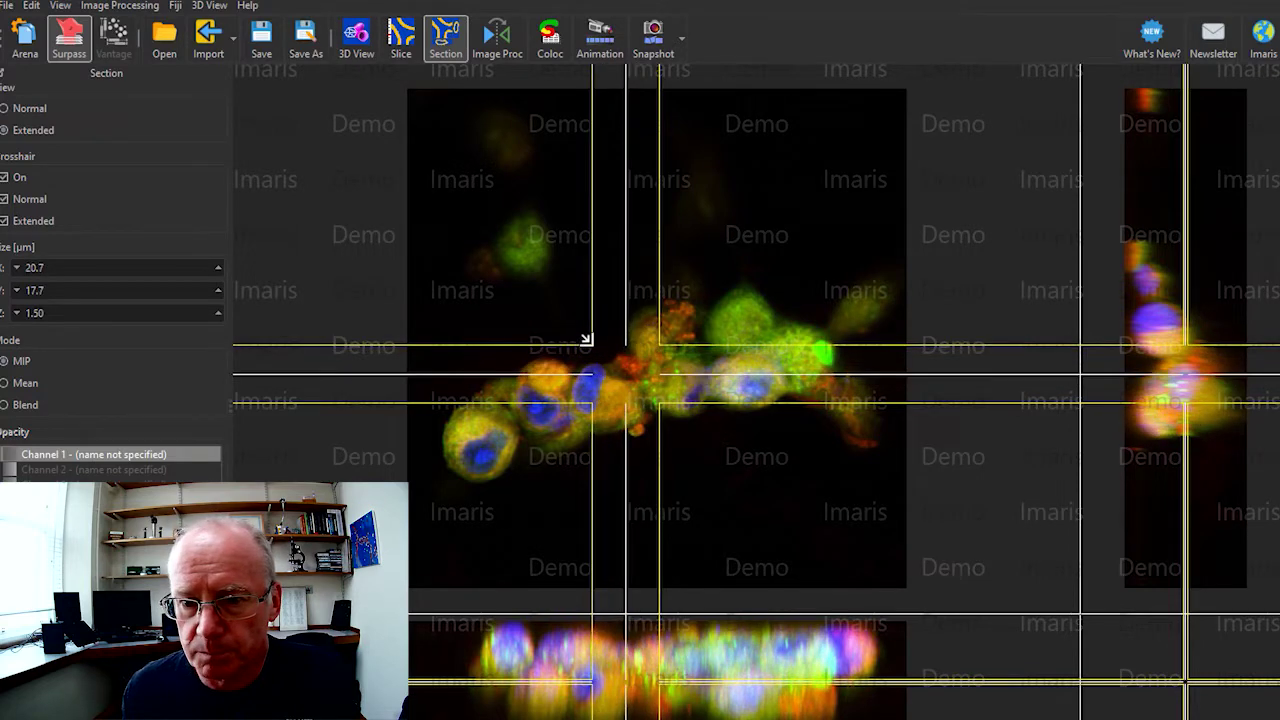
drag(632, 374, 673, 375)
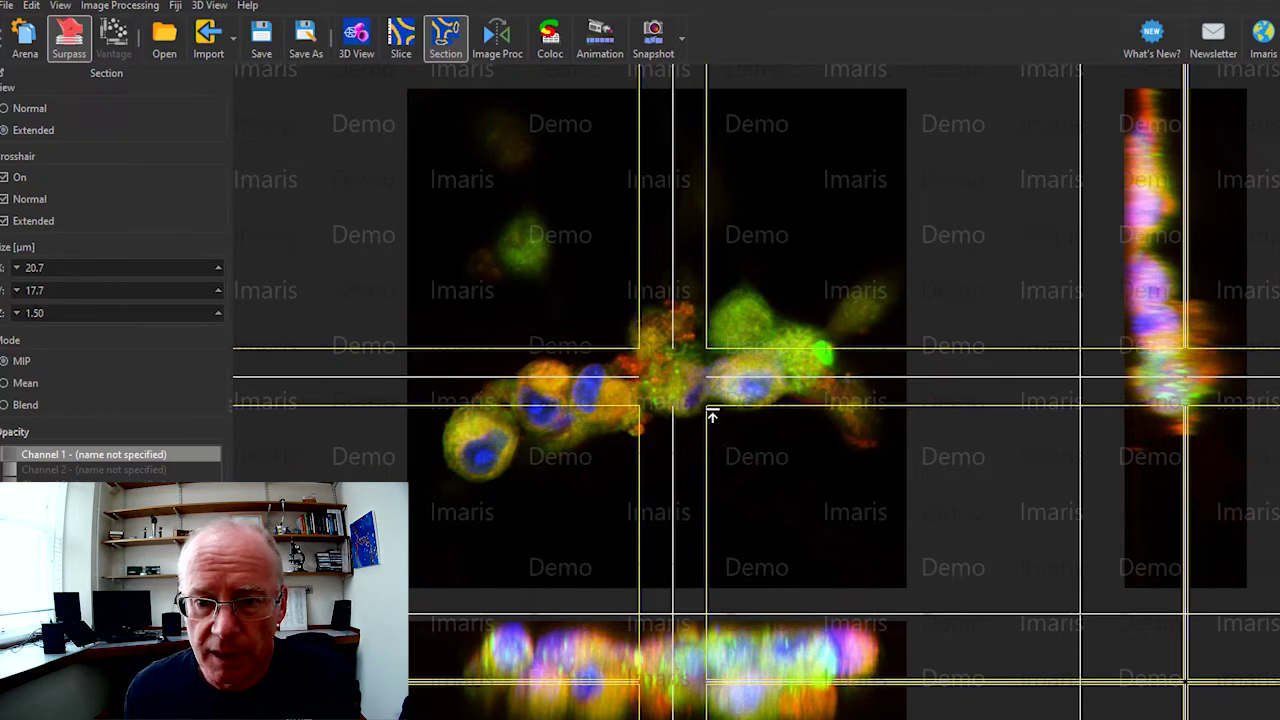
drag(712, 415, 645, 368)
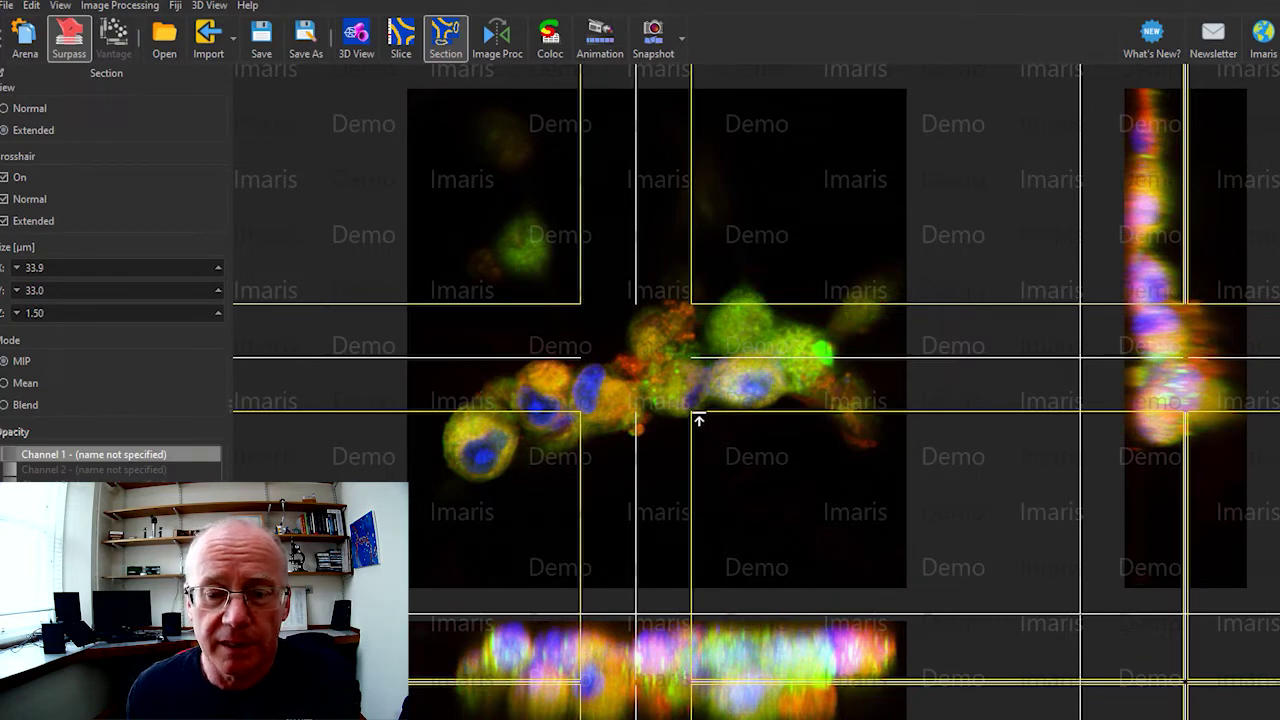
drag(573, 297, 650, 376)
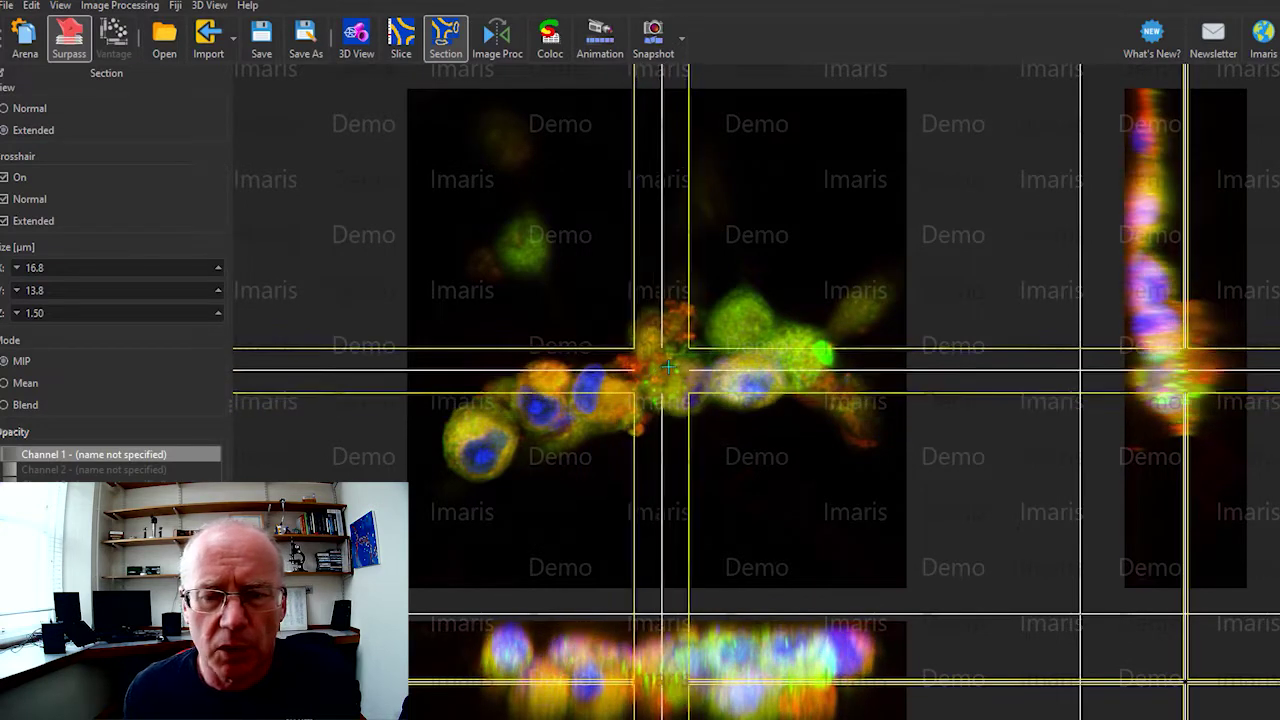
drag(668, 368, 656, 380)
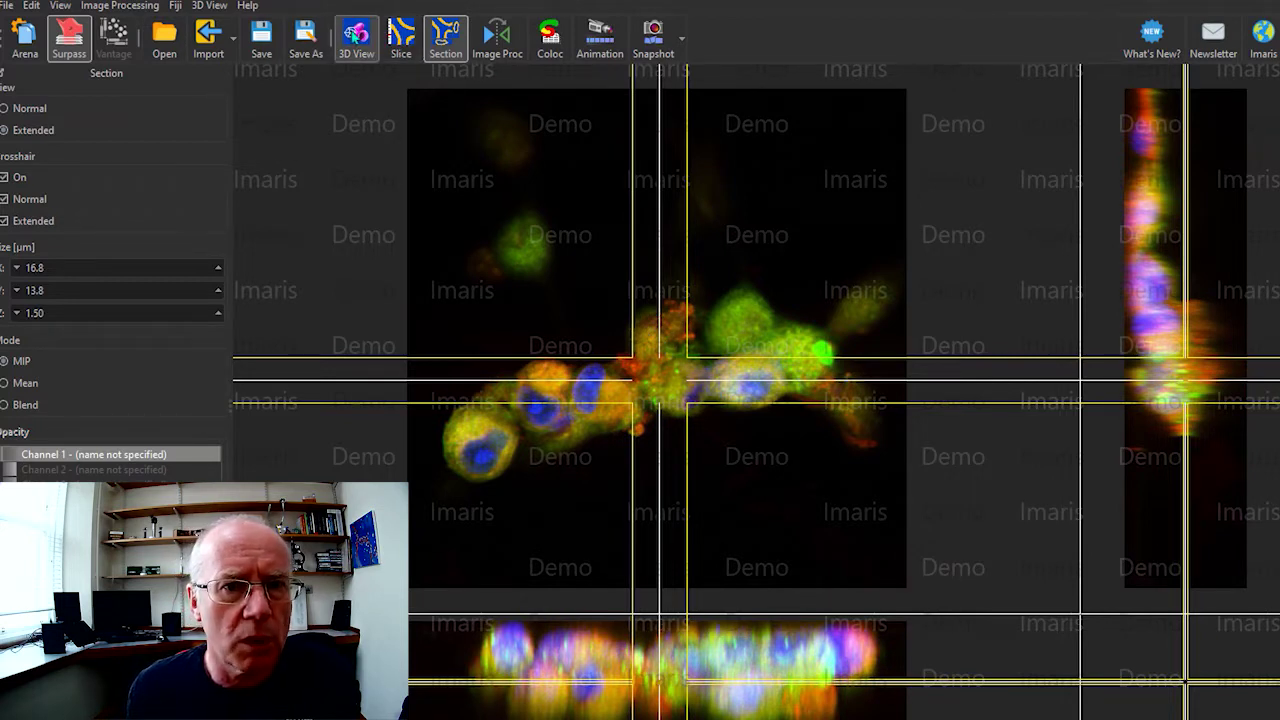
Switch to 3D View, add a Volume rendering of the cell stack, and rotate it top-down
click(357, 36)
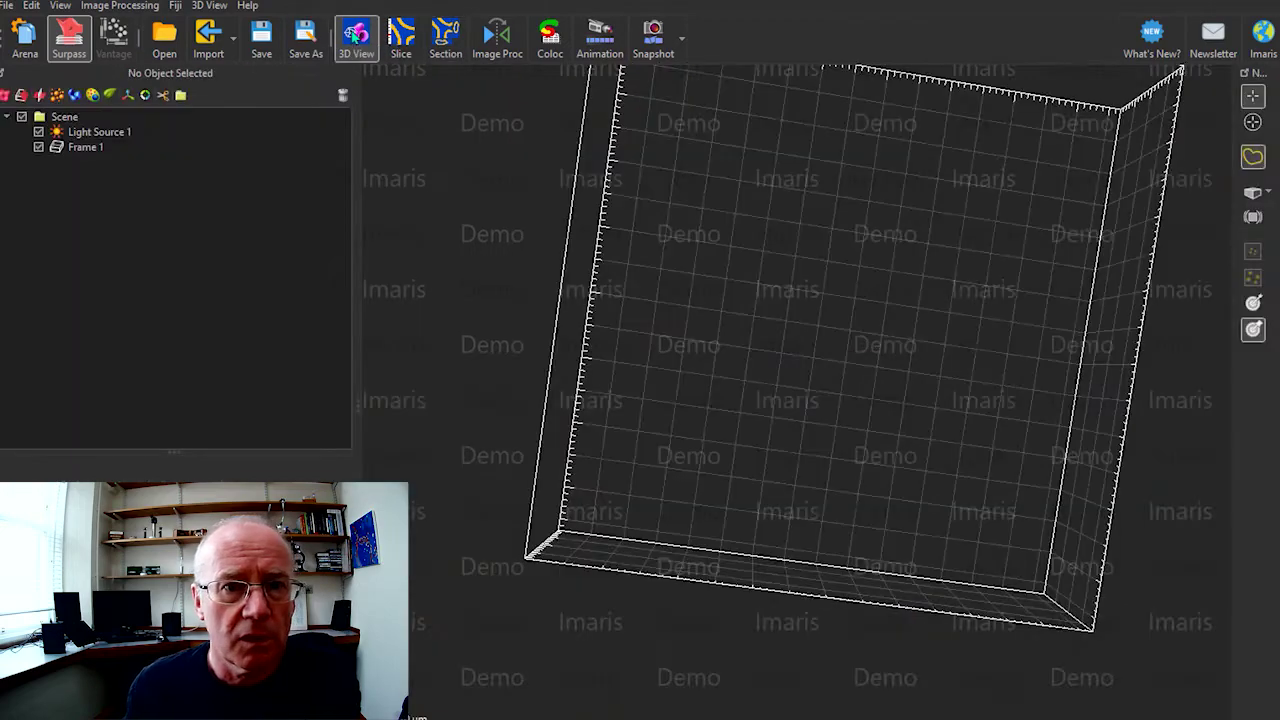
drag(691, 214, 620, 120)
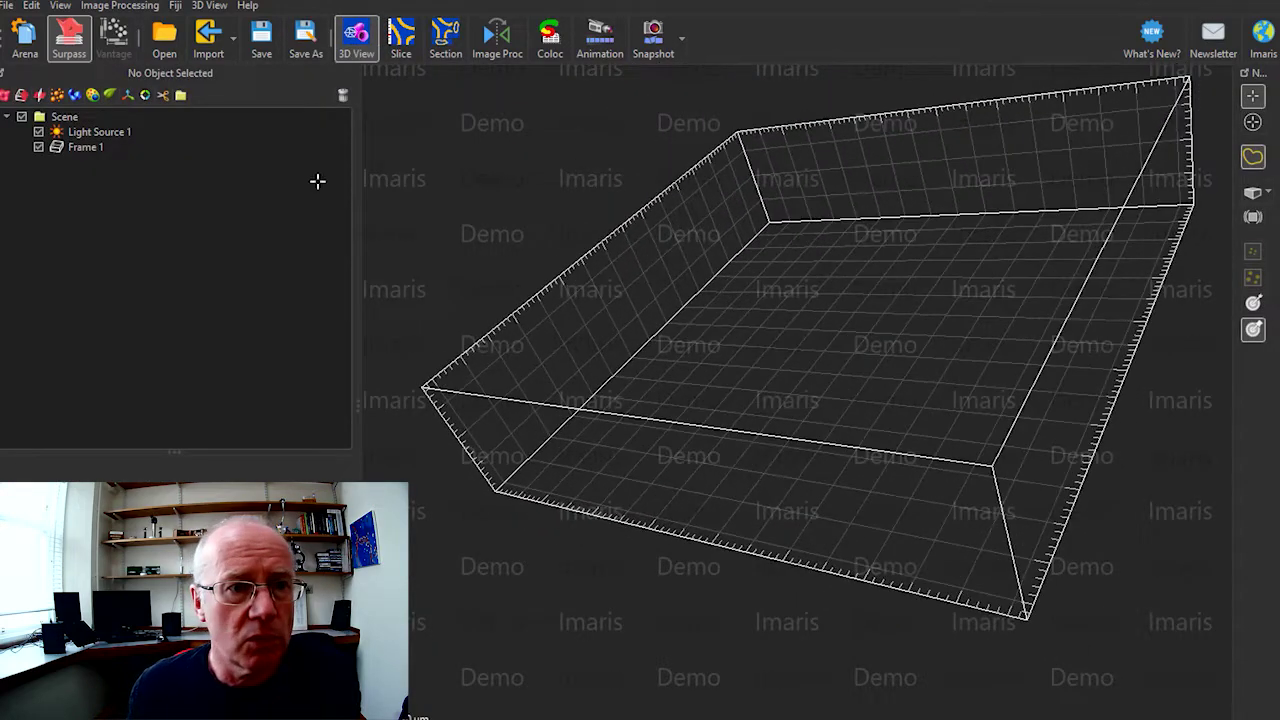
click(5, 95)
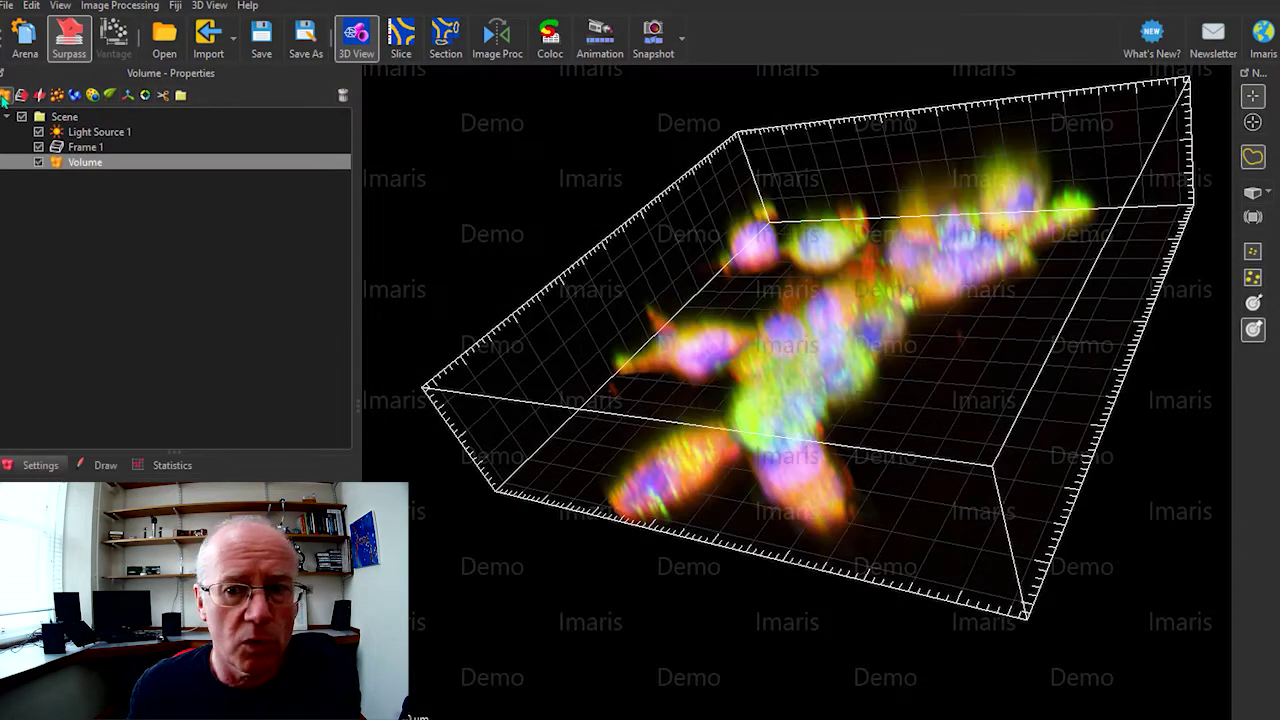
drag(952, 332, 791, 294)
mouse_move(791, 294)
right_down()
mouse_move(777, 307)
mouse_move(800, 289)
mouse_move(796, 268)
mouse_move(796, 293)
right_up()
drag(834, 365, 850, 341)
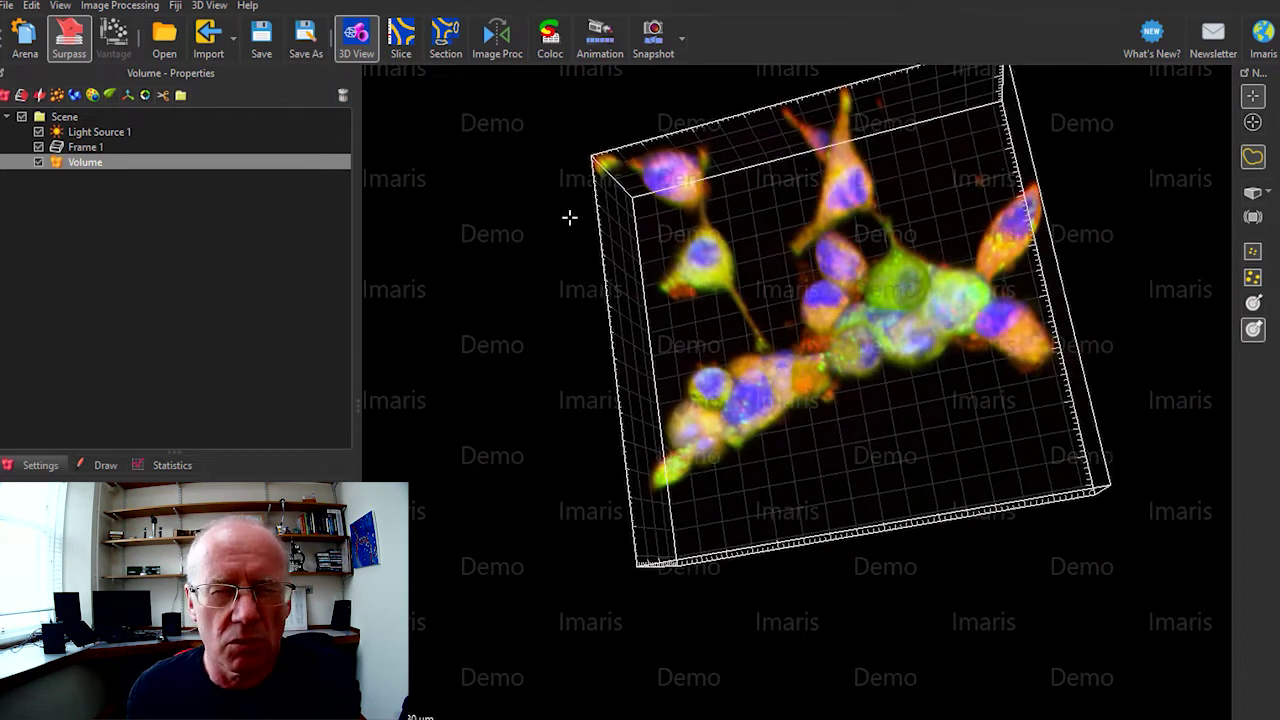
Open the Display Adjustment window for Channels 1–3 and place it beside the render
click(61, 6)
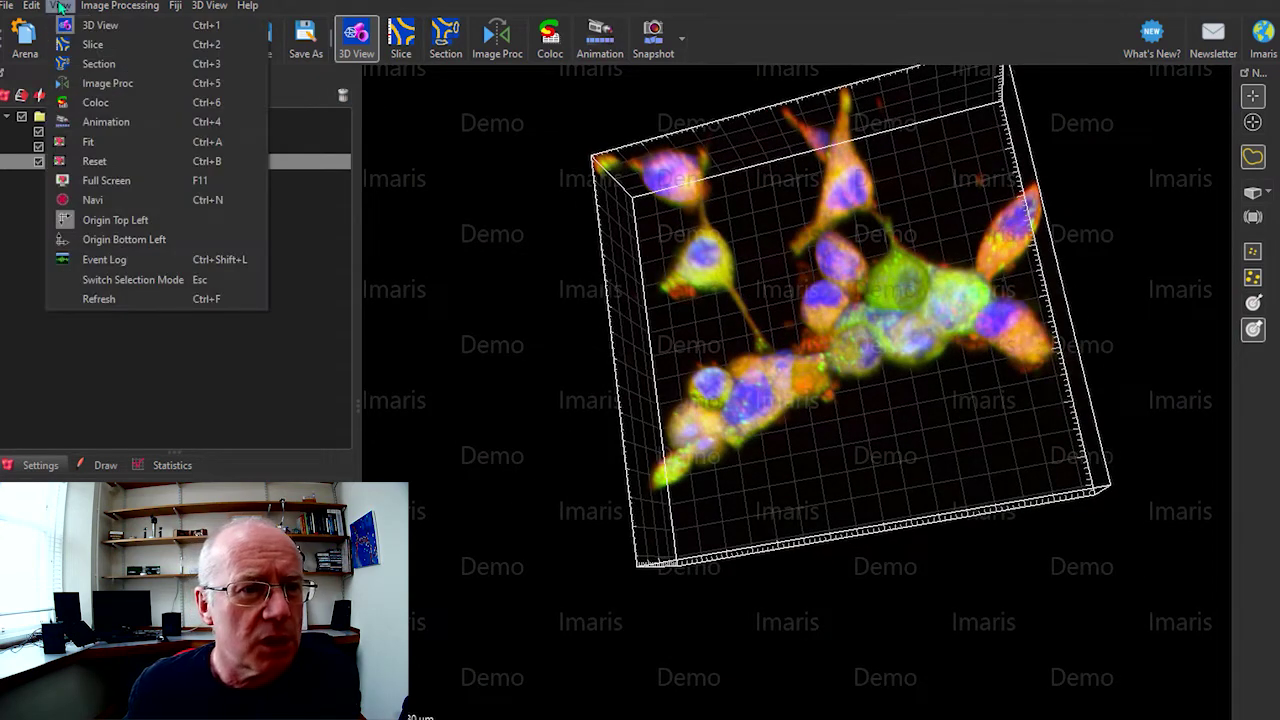
mouse_move(40, 7)
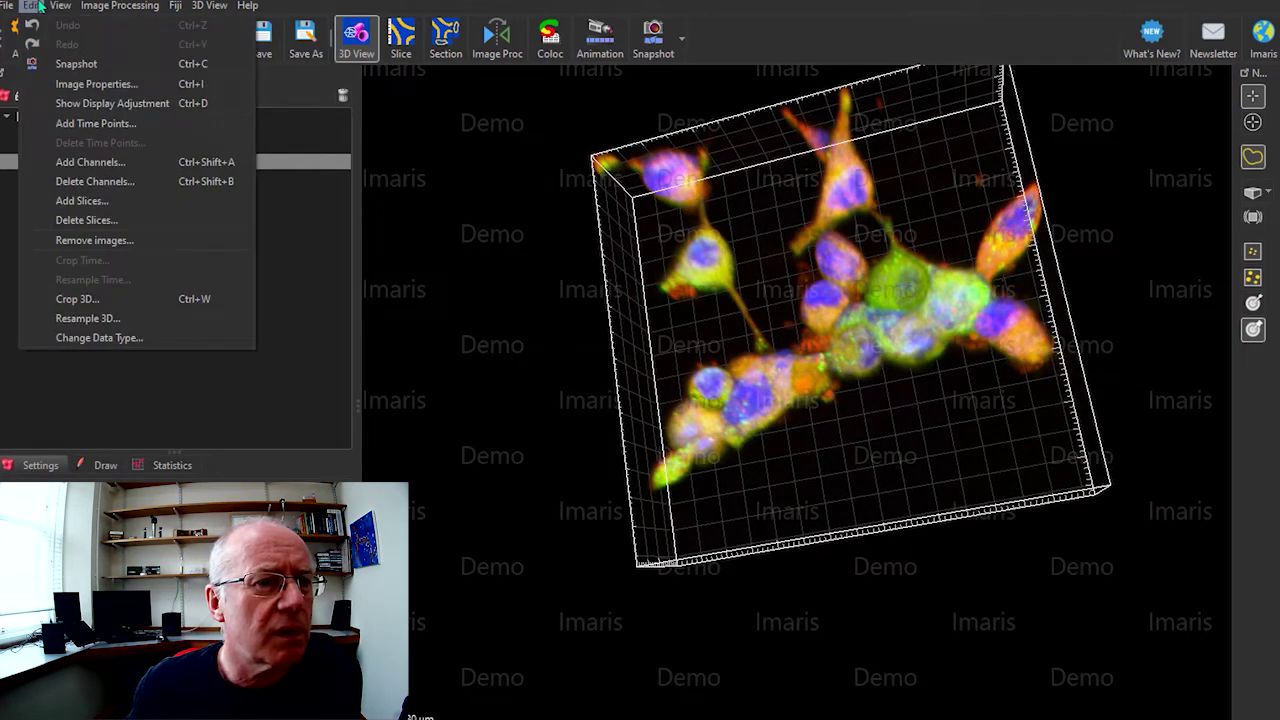
click(85, 103)
click(30, 7)
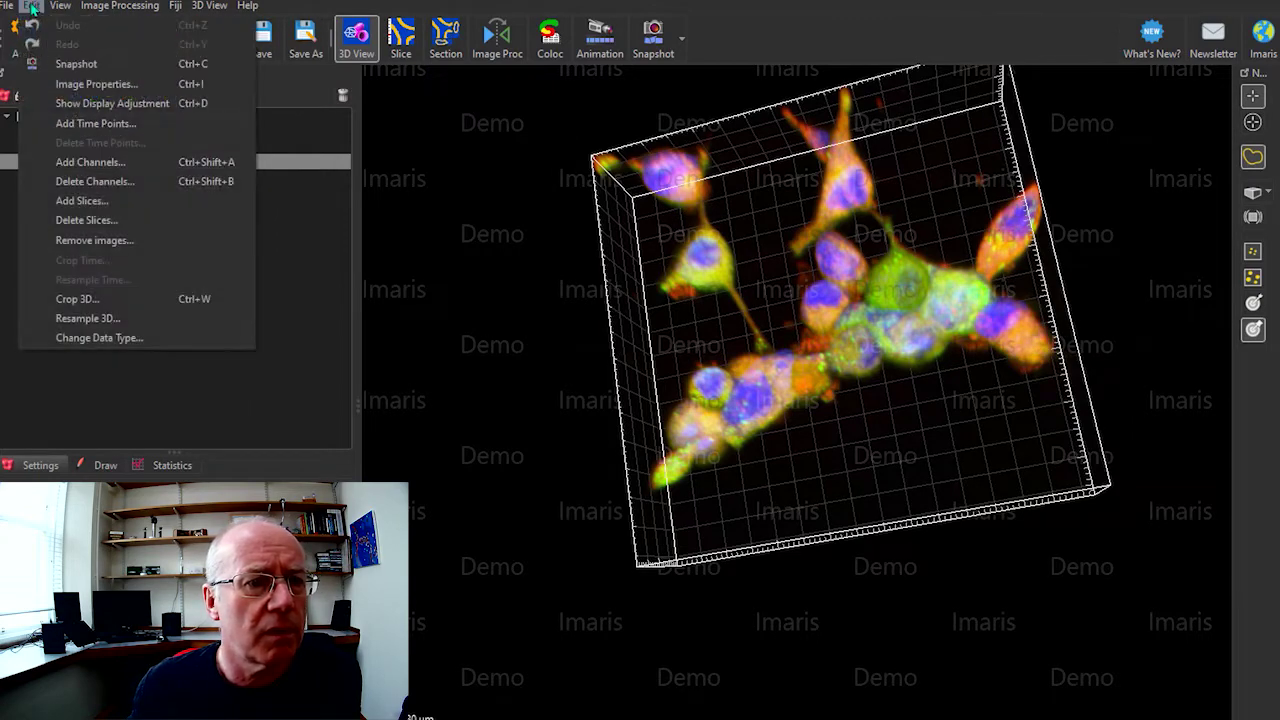
click(95, 102)
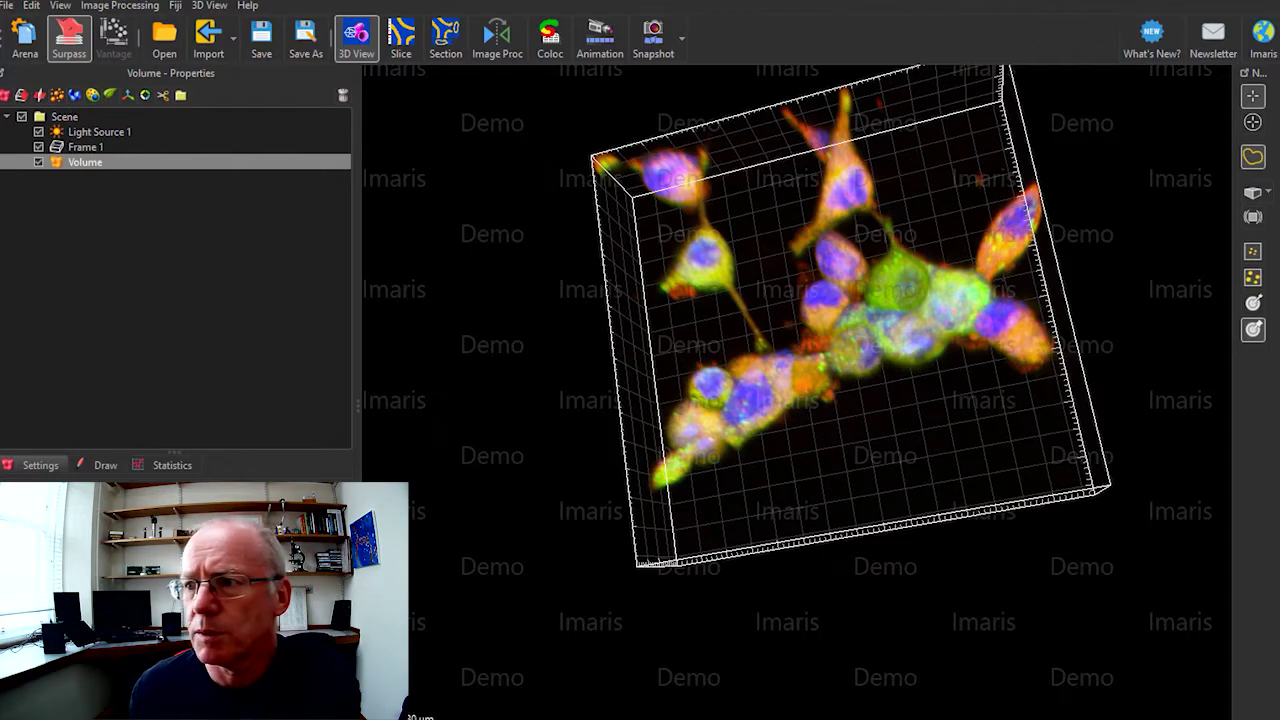
drag(605, 162, 442, 118)
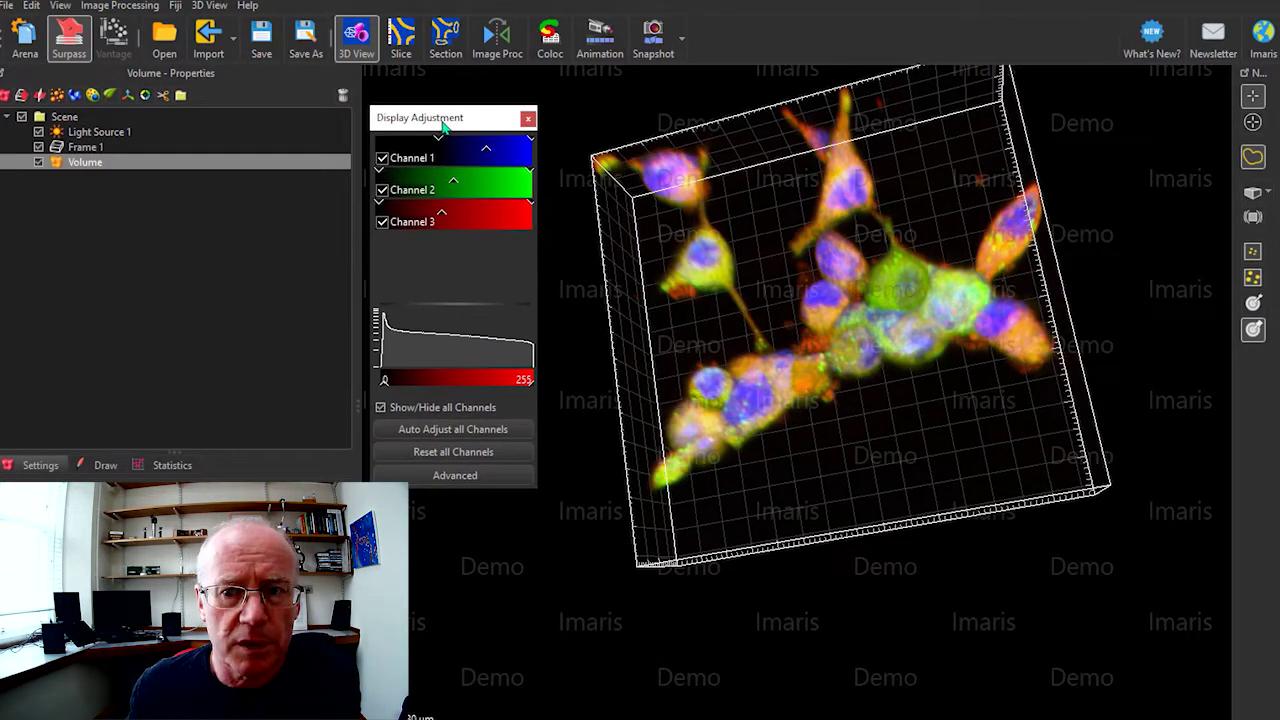
Toggle channel visibility to isolate blue Channel 1 and adjust its display range
click(382, 160)
click(382, 160)
click(382, 190)
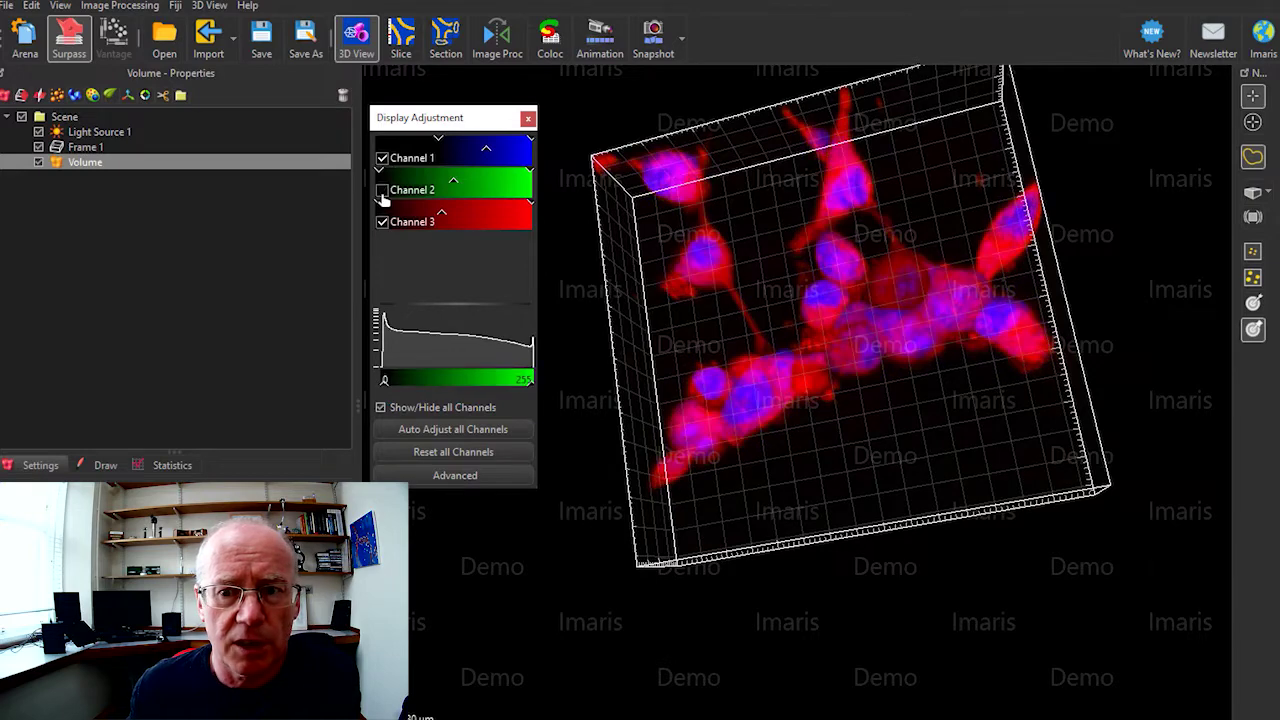
click(382, 222)
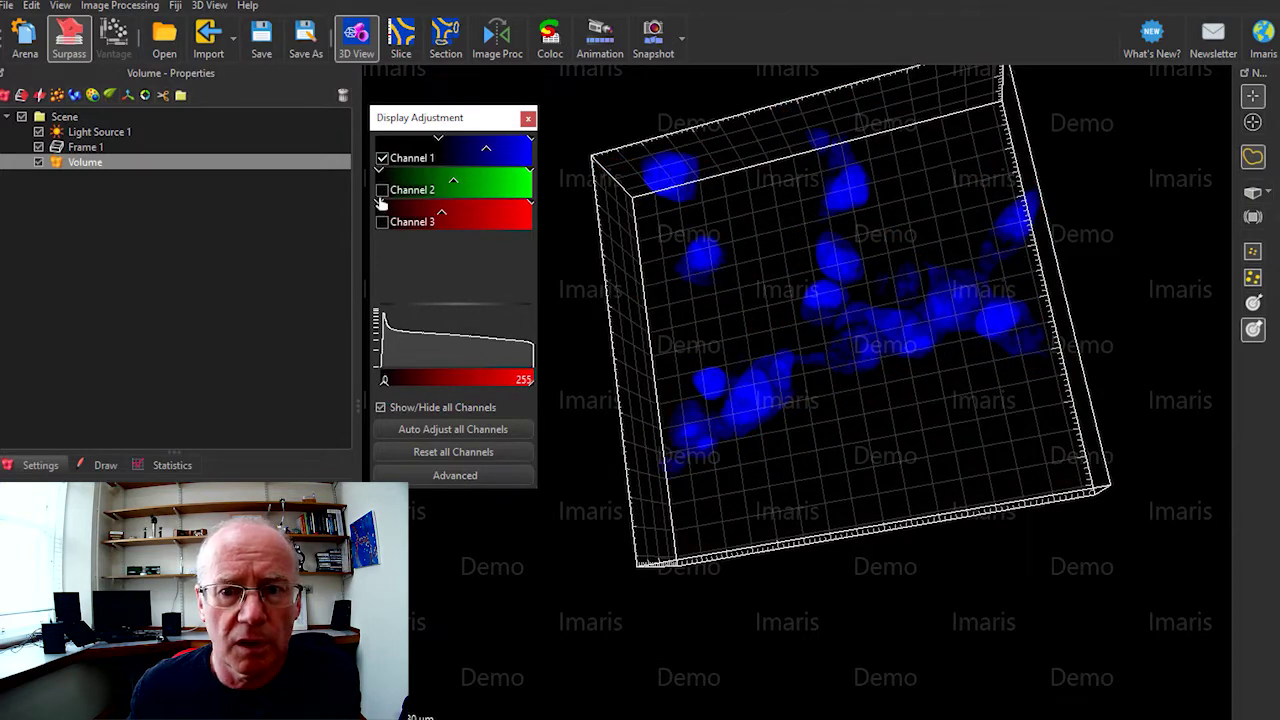
mouse_move(434, 136)
mouse_down()
mouse_move(402, 137)
mouse_move(500, 147)
mouse_move(405, 140)
mouse_move(444, 145)
mouse_move(427, 144)
mouse_up()
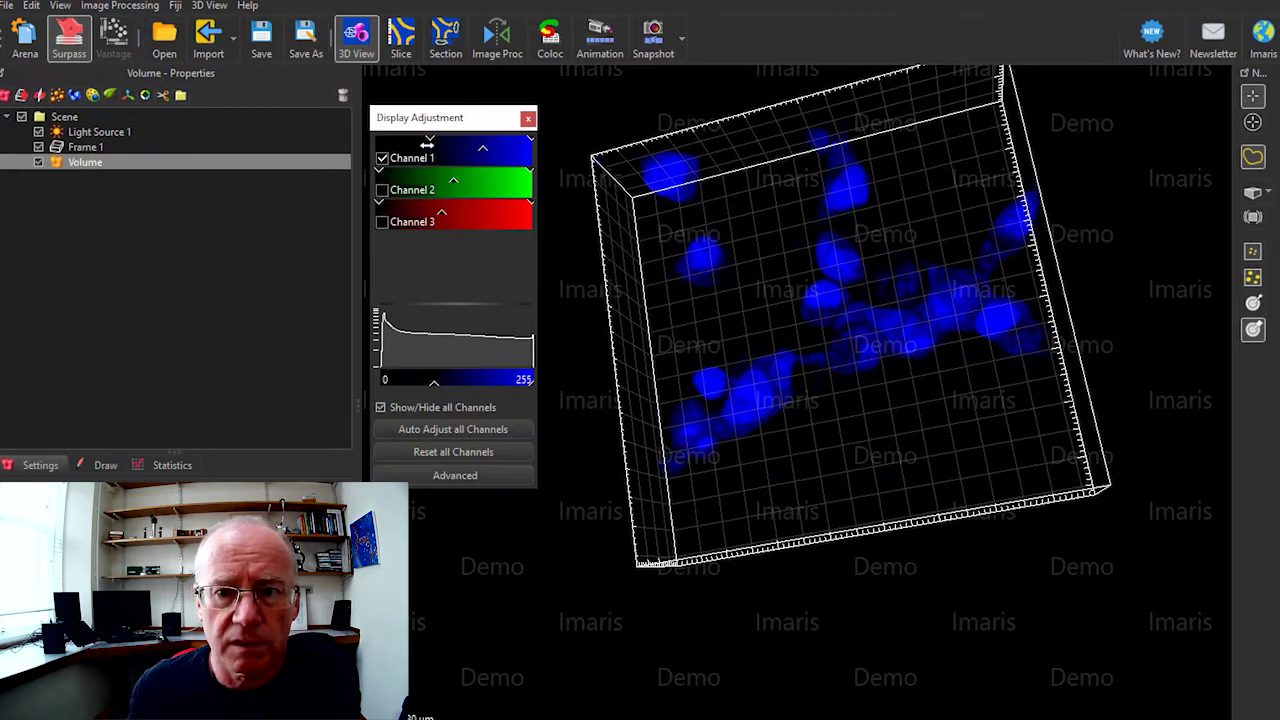
Adjust the green and red channel ranges, raise red's lower threshold, and close Display Adjustment
click(382, 189)
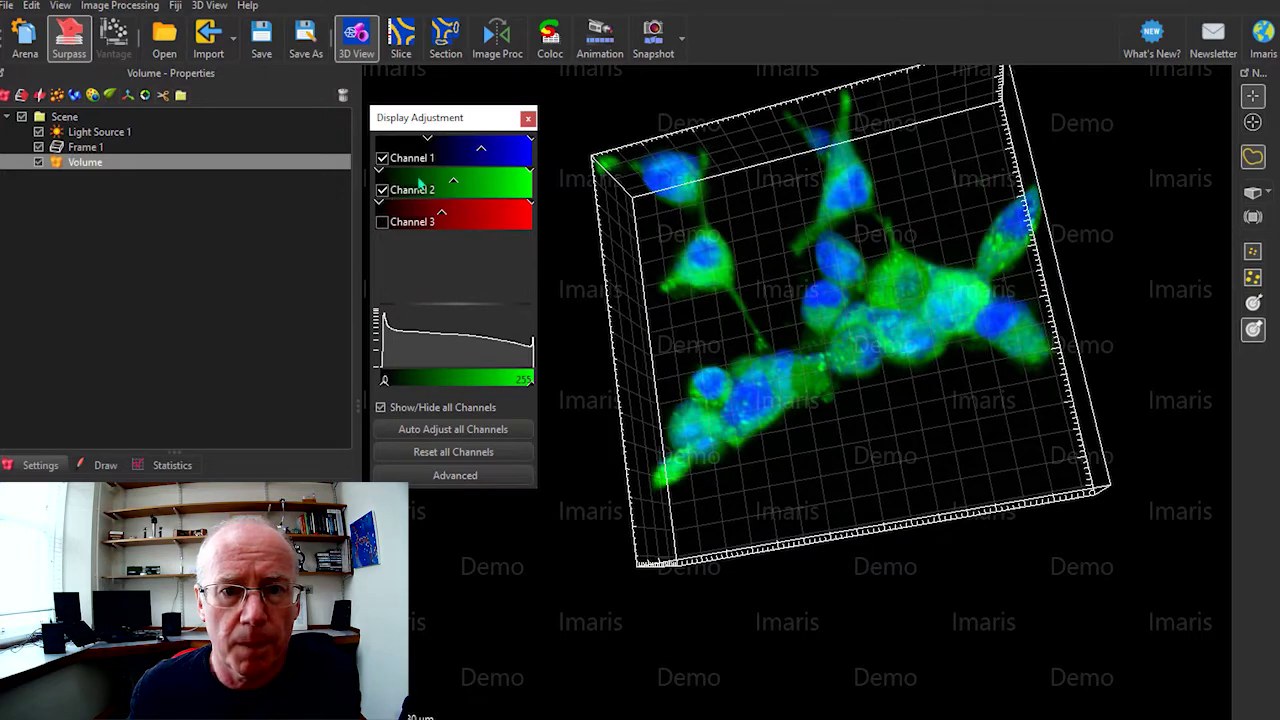
drag(443, 178, 462, 179)
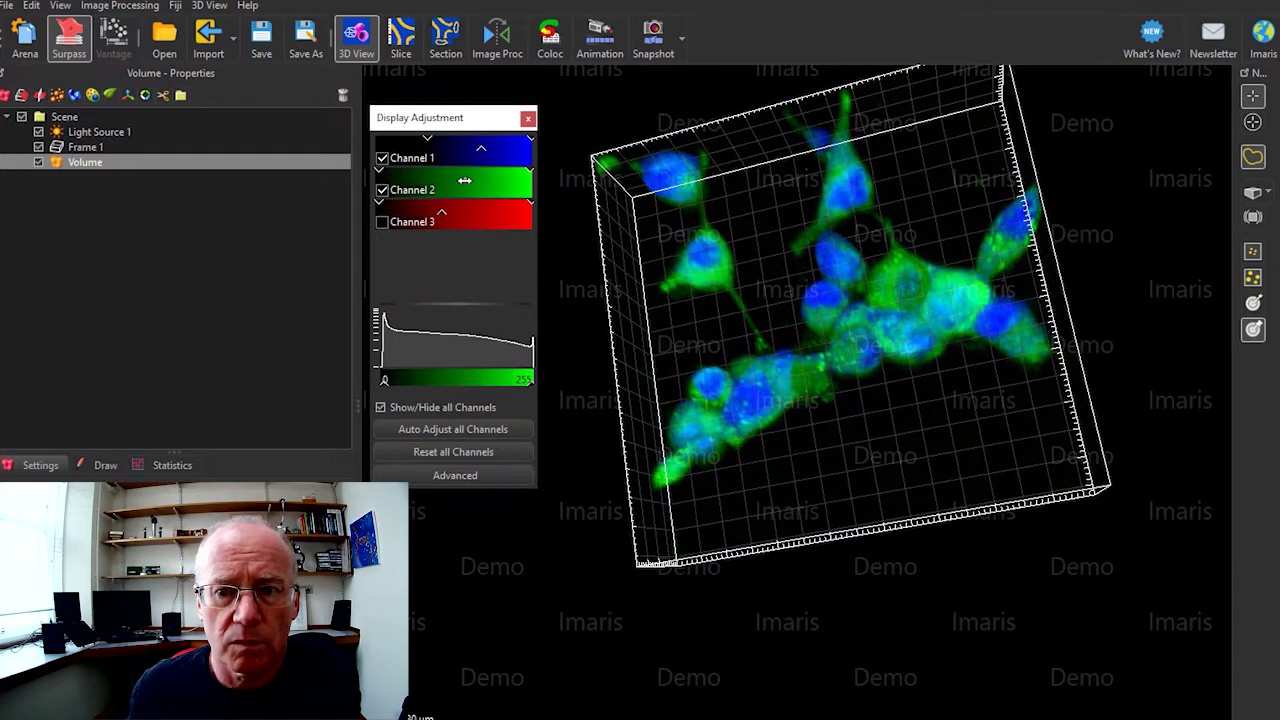
click(451, 210)
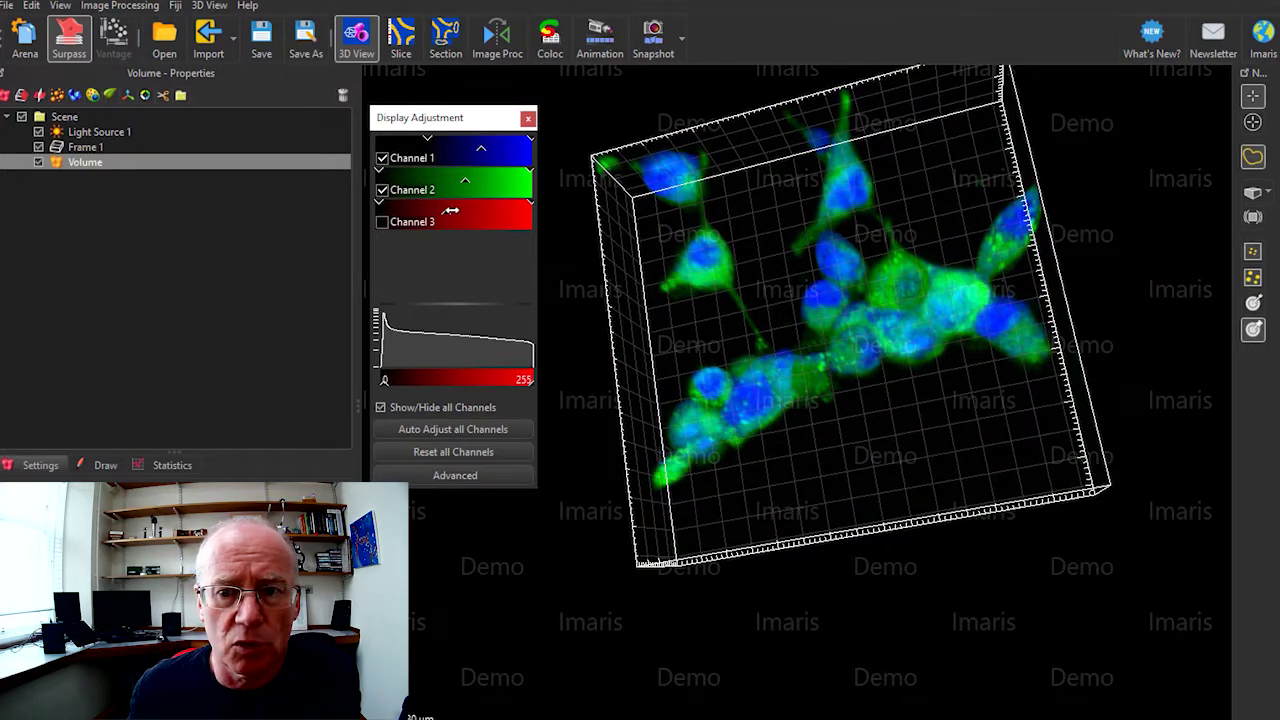
click(382, 221)
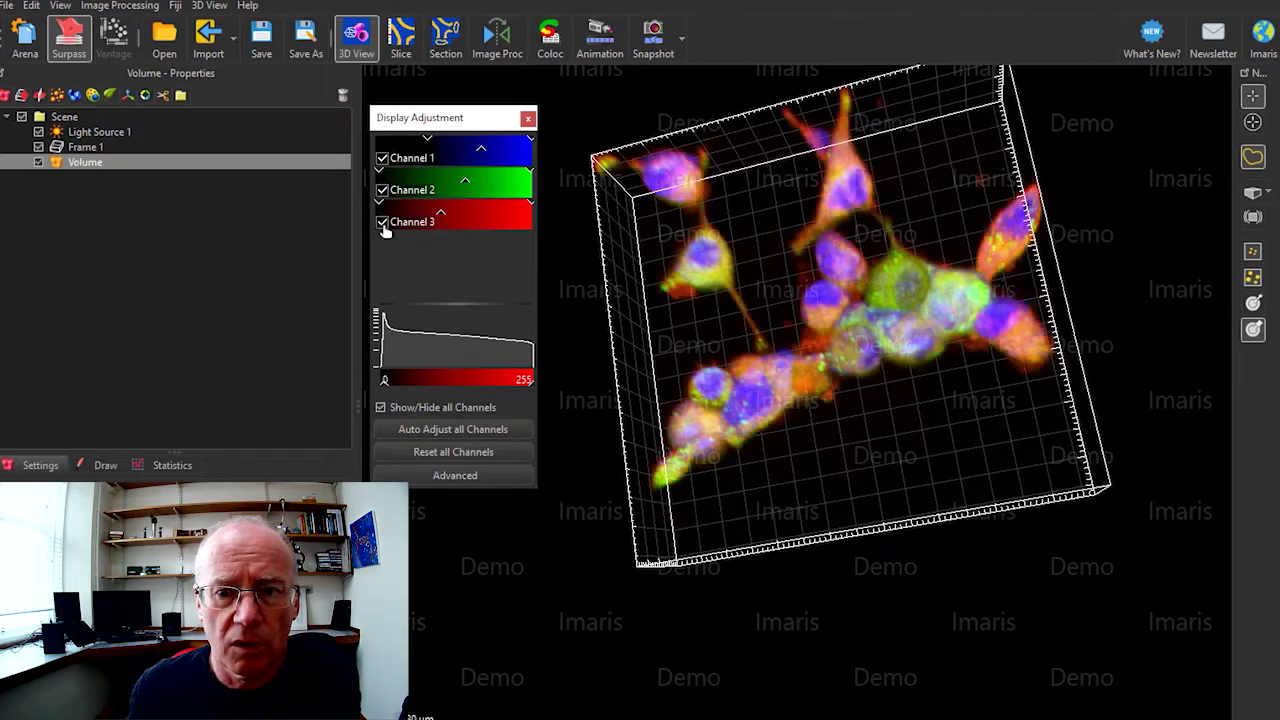
drag(438, 213, 462, 213)
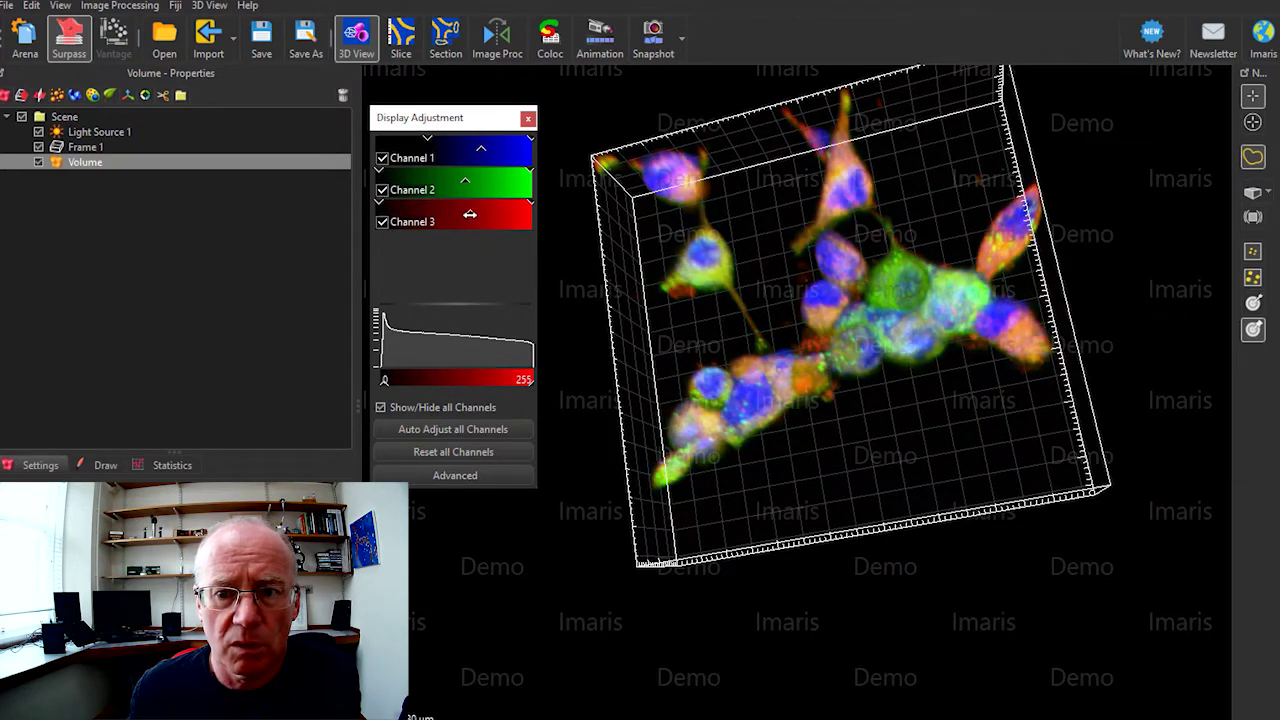
drag(385, 200, 425, 213)
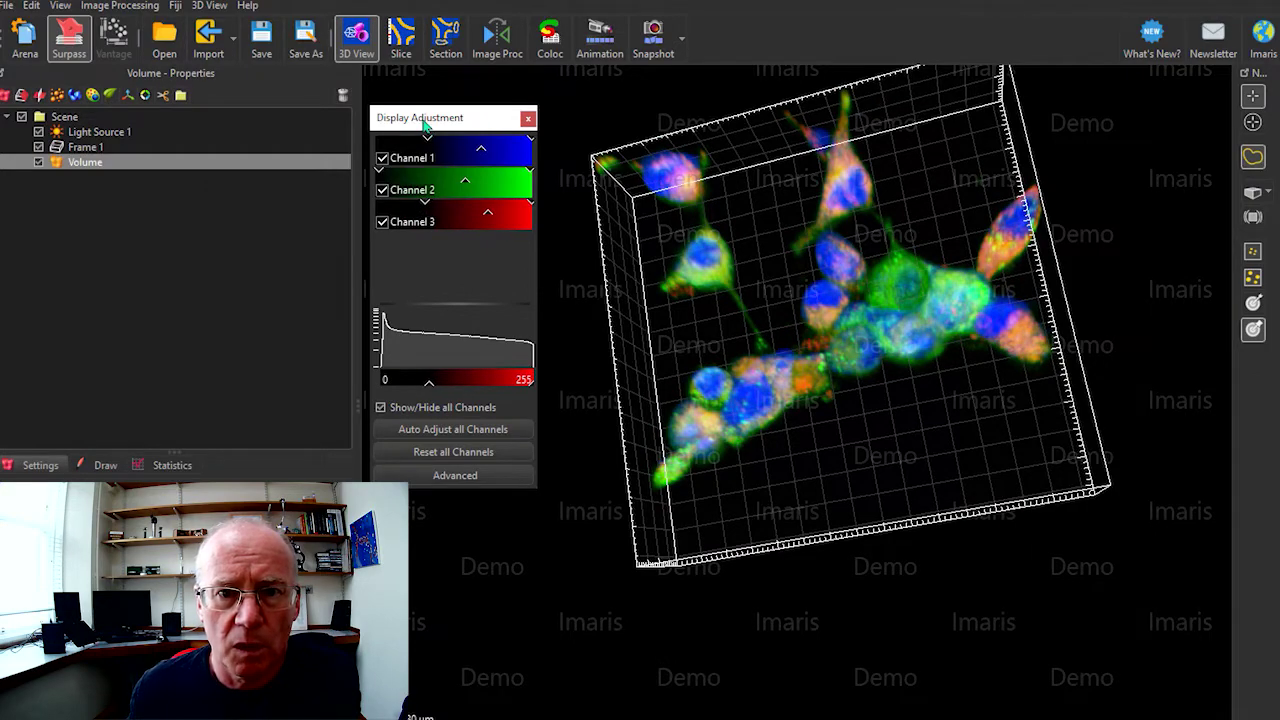
drag(424, 120, 1279, 230)
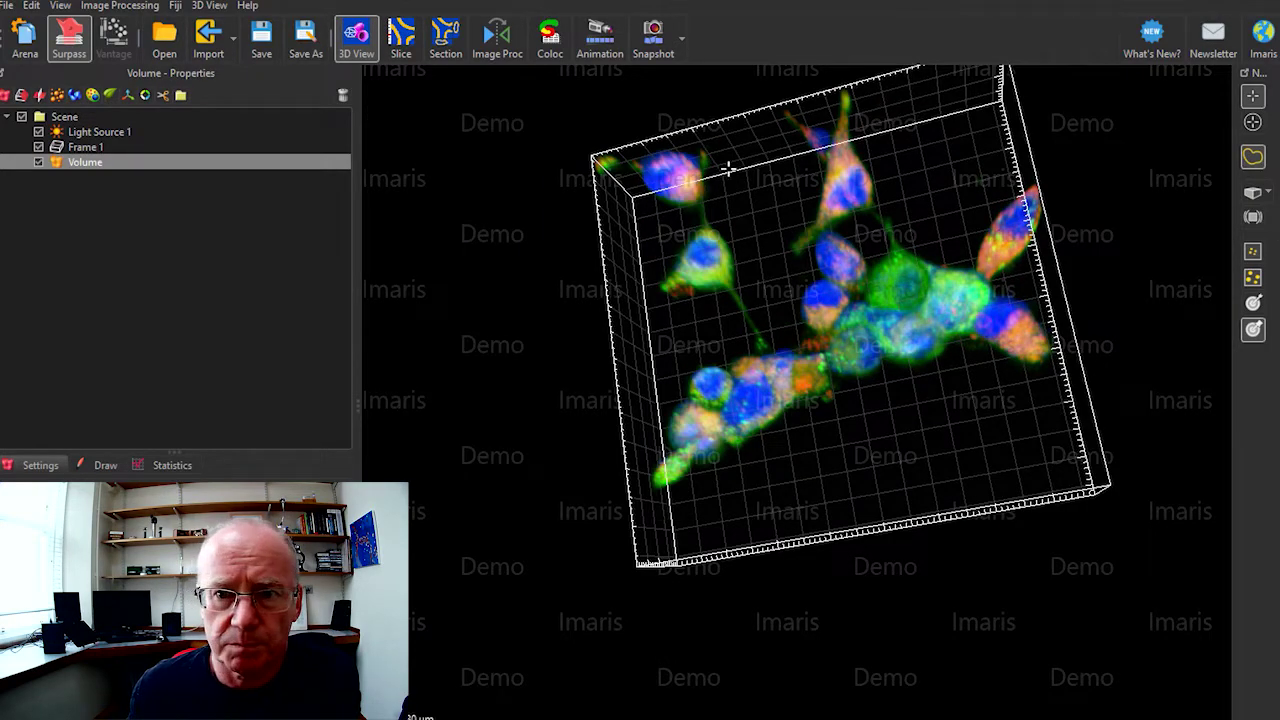
drag(899, 228, 603, 271)
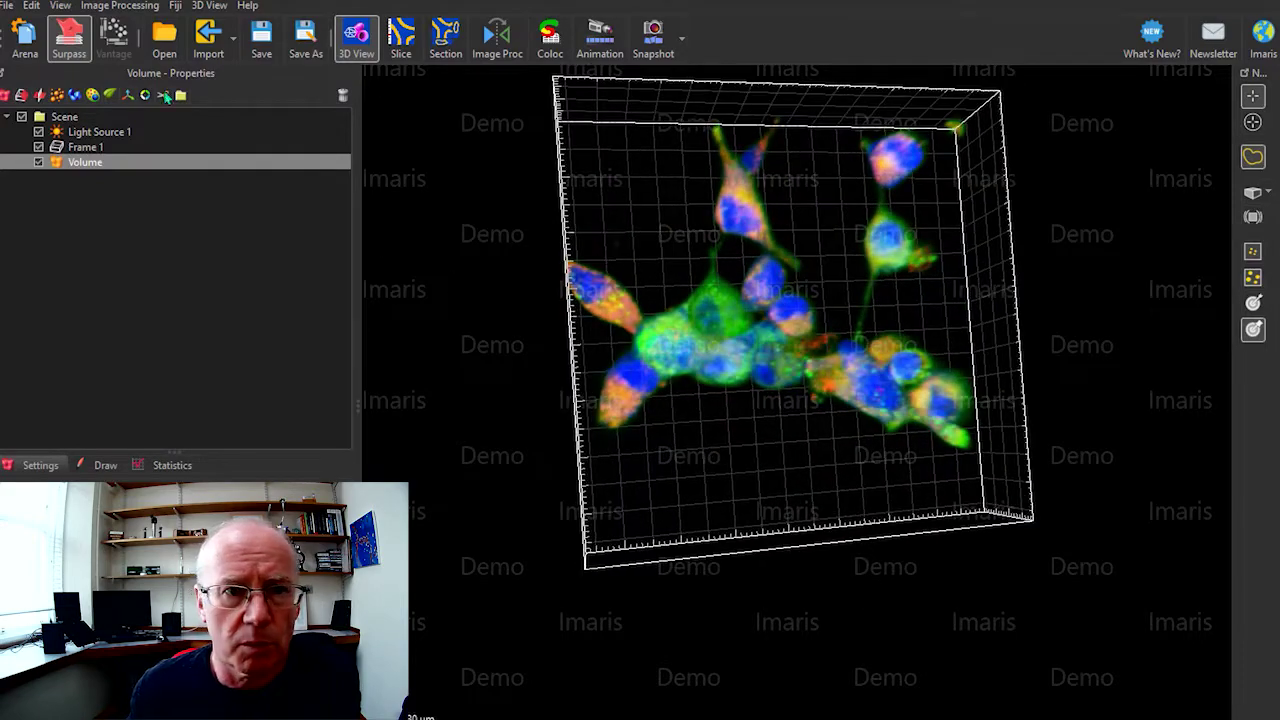
click(61, 6)
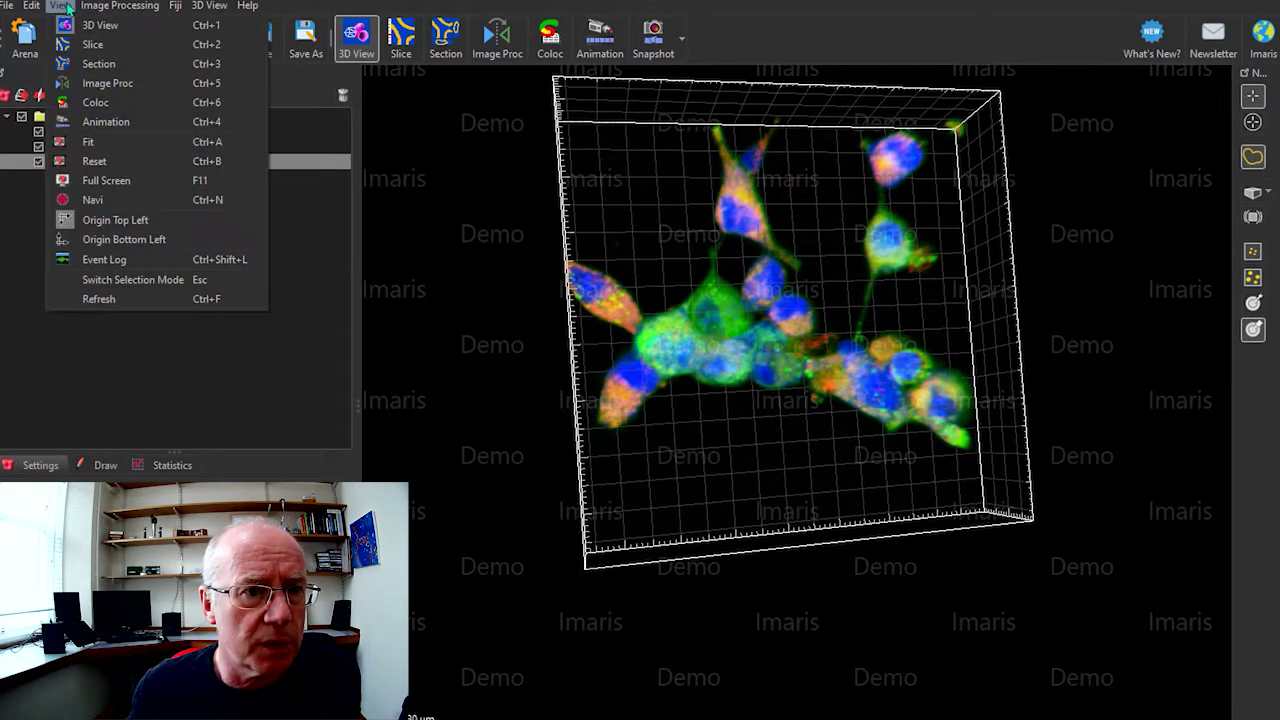
Review Image Properties for Channels 1, 2 and 3 colour tables, then close the dialog
mouse_move(30, 7)
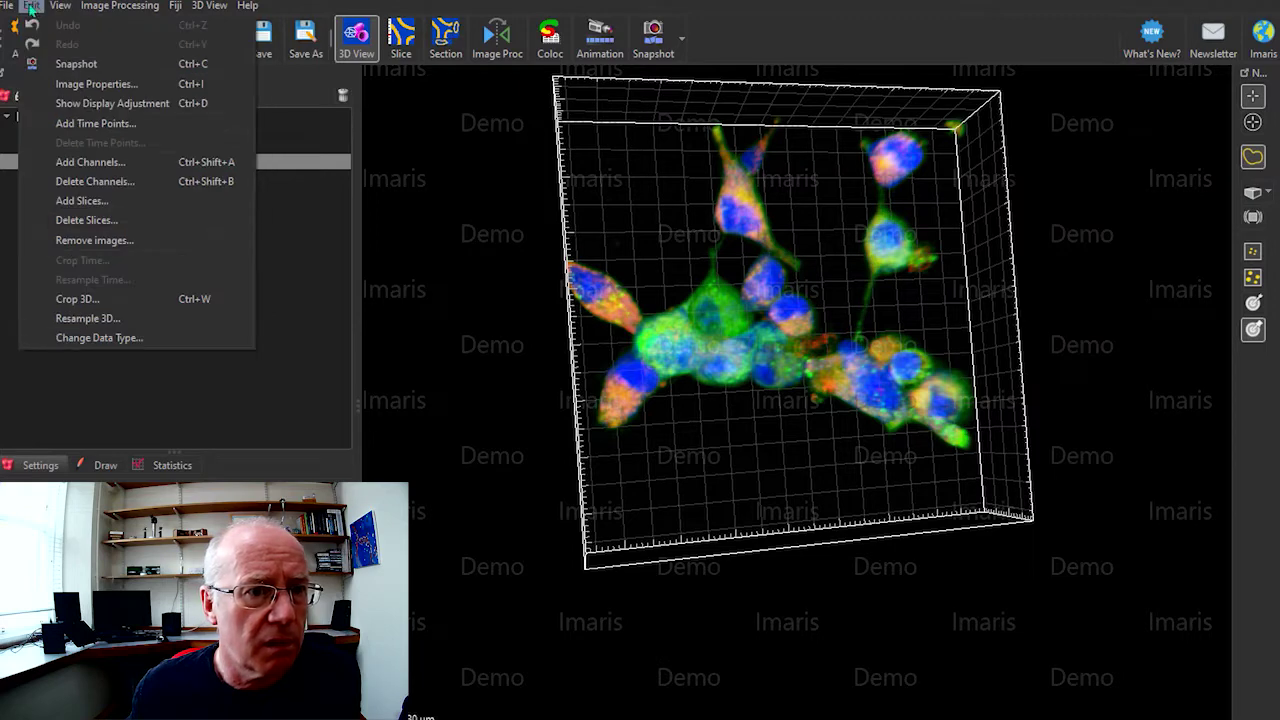
click(96, 84)
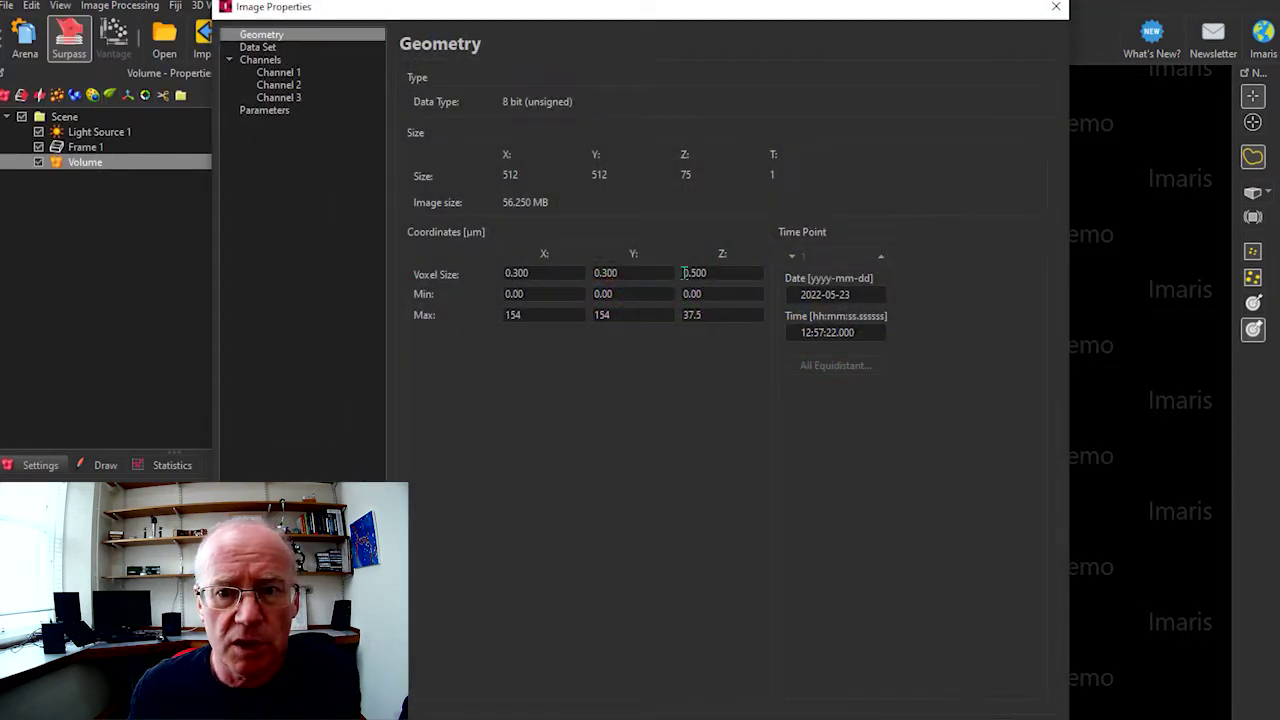
click(279, 78)
click(283, 86)
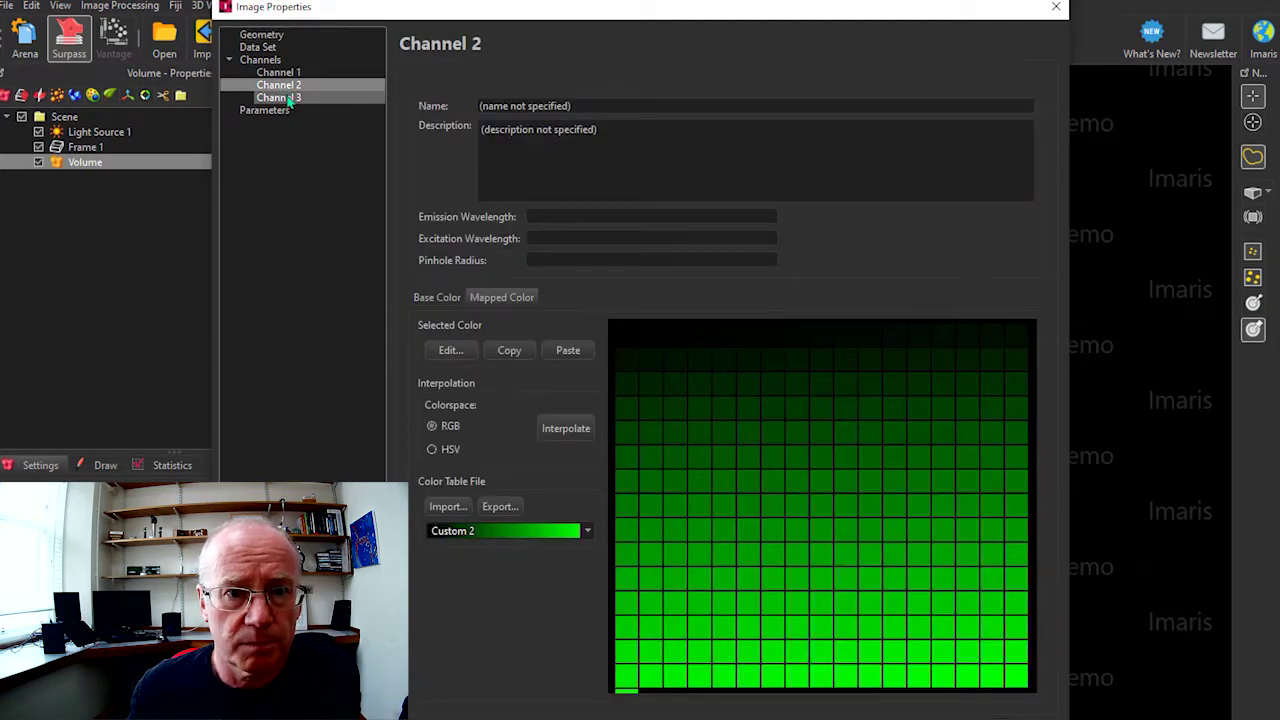
click(288, 98)
click(1056, 8)
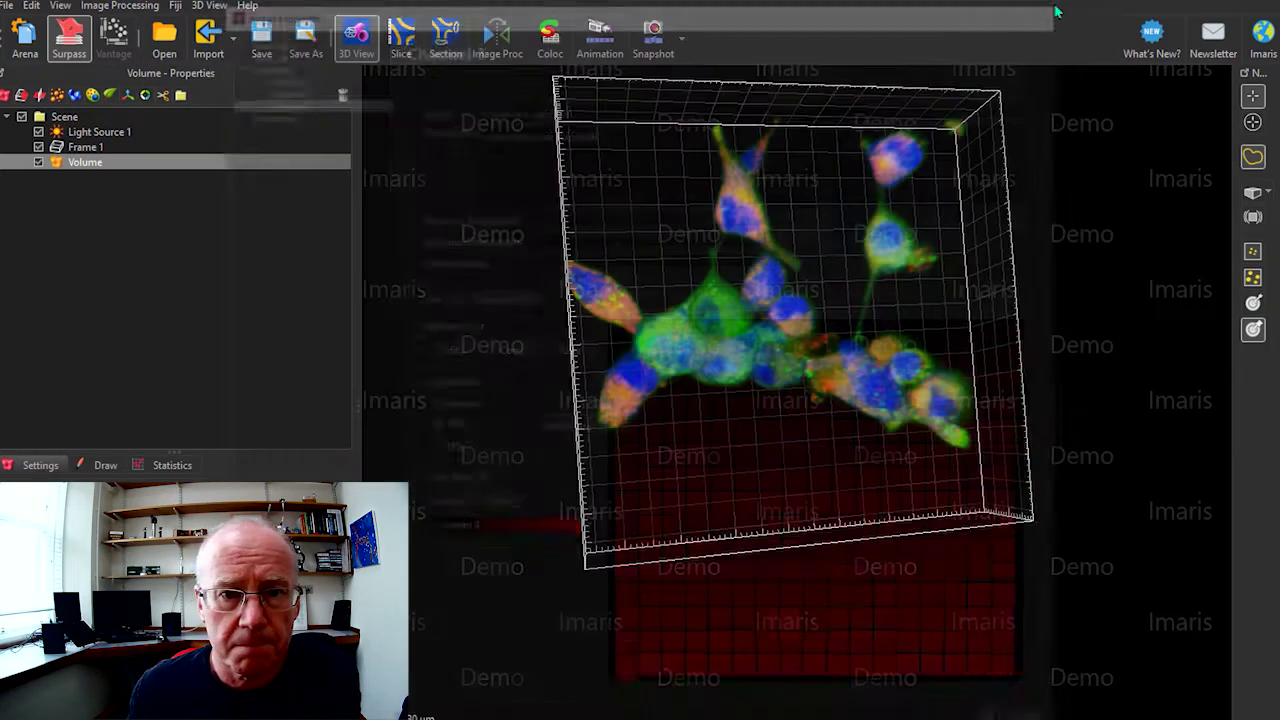
drag(640, 385, 675, 232)
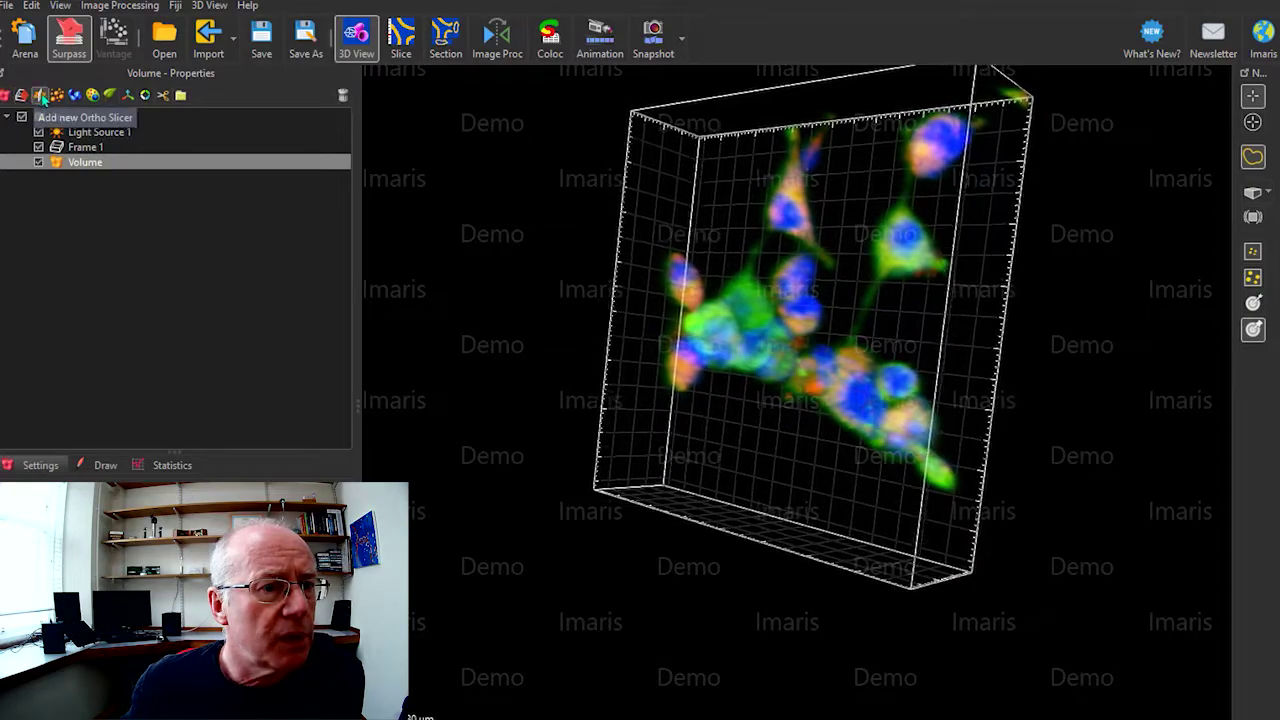
Add Ortho Slicer 1, then hide it to view the full cell volume from new angles
click(40, 95)
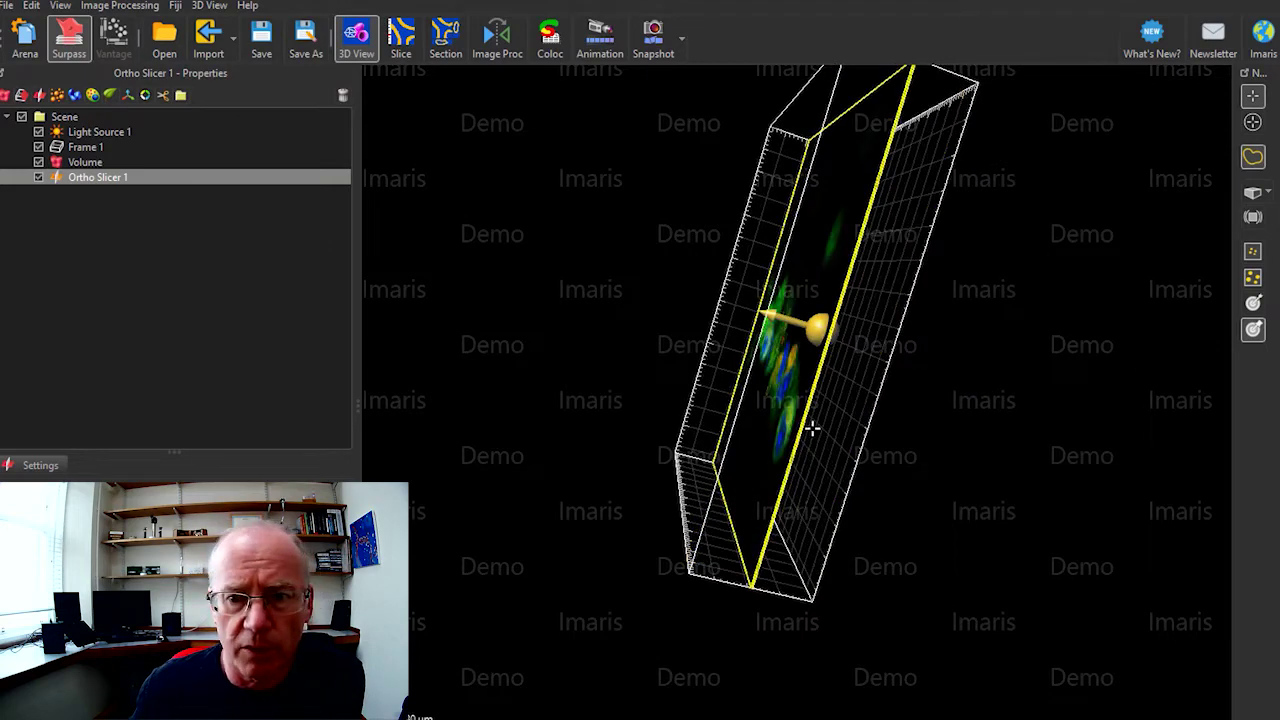
drag(812, 428, 926, 260)
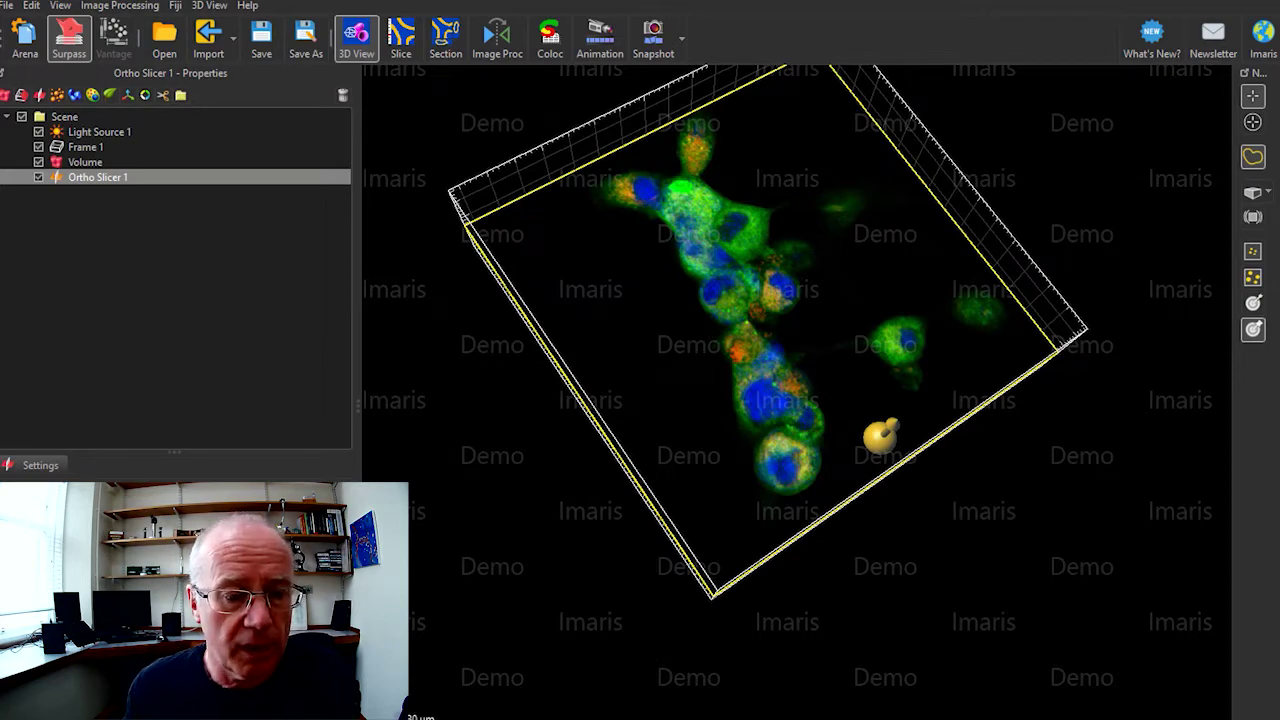
click(38, 177)
drag(923, 486, 724, 457)
scroll(815, 322, up, 5)
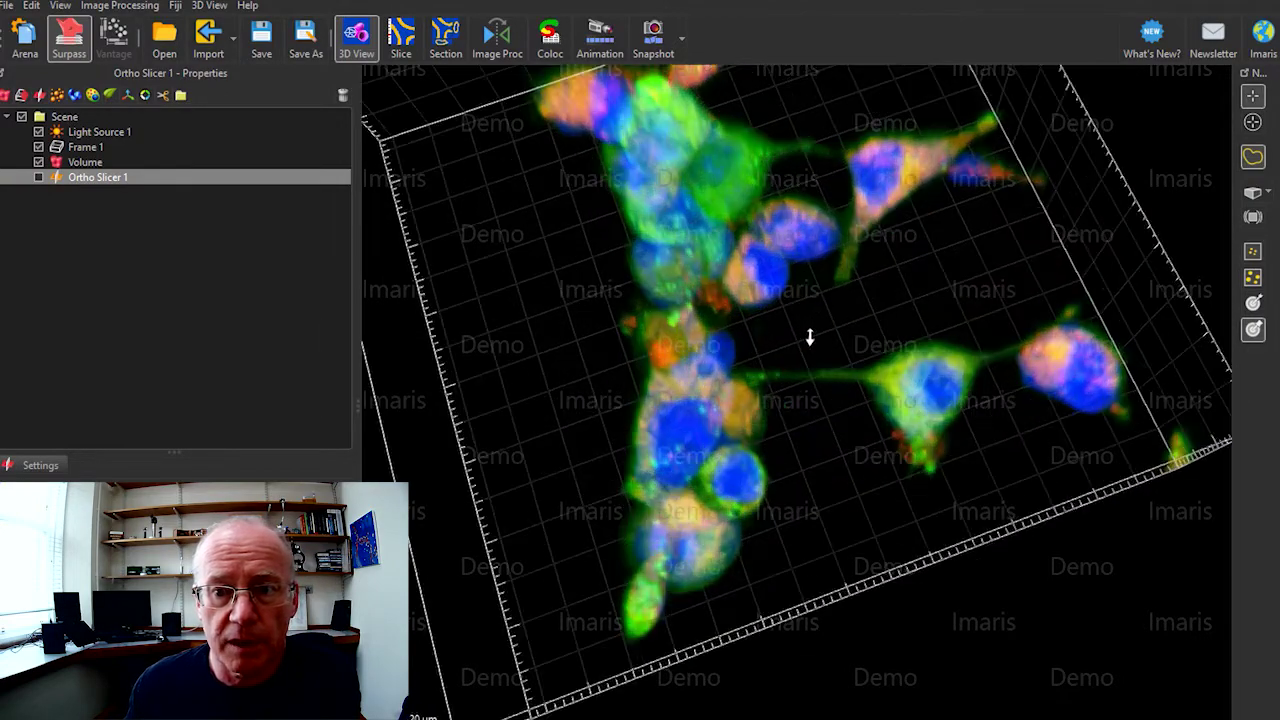
scroll(812, 320, down, 5)
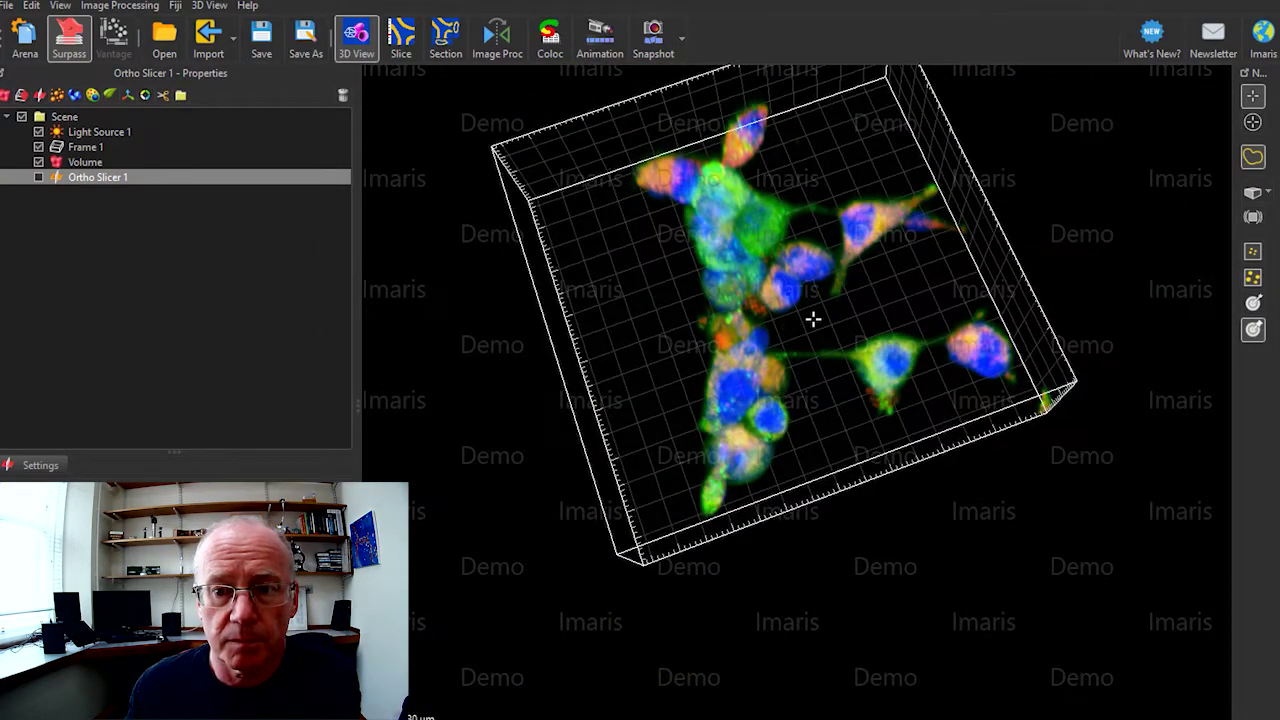
drag(813, 318, 840, 320)
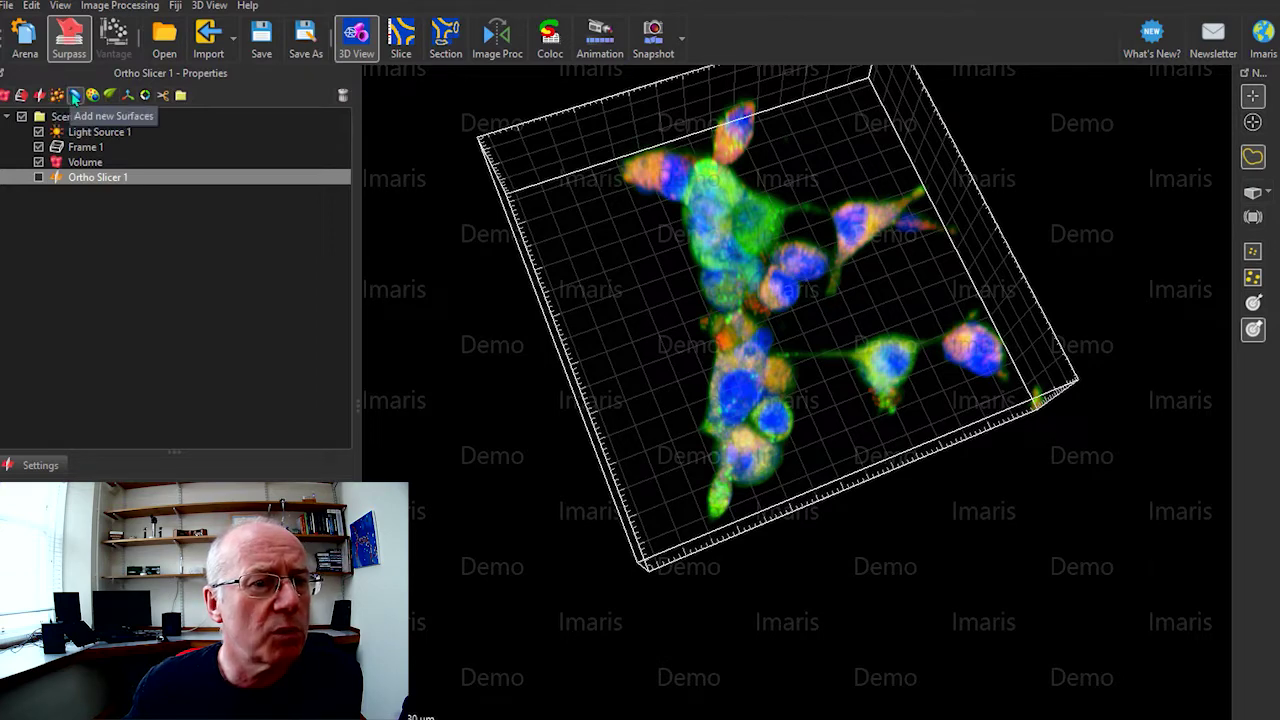
Start a new Surfaces object and advance the wizard to source-channel selection
click(74, 95)
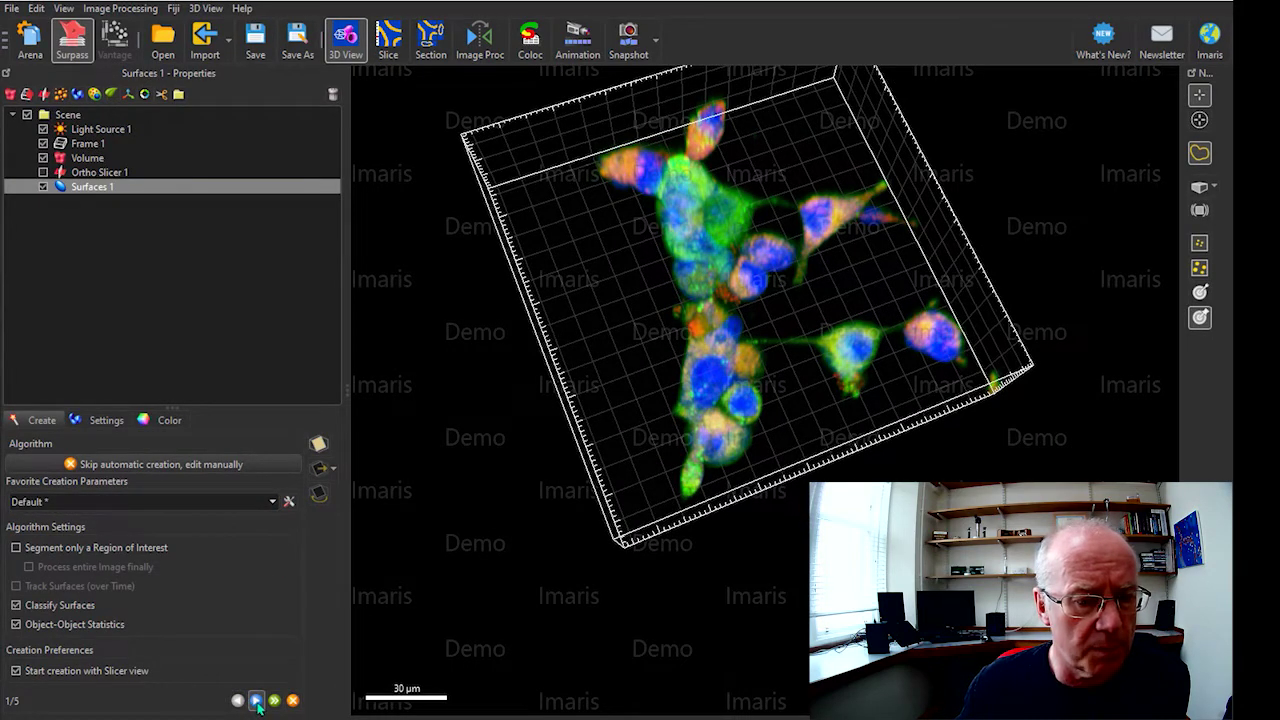
click(256, 701)
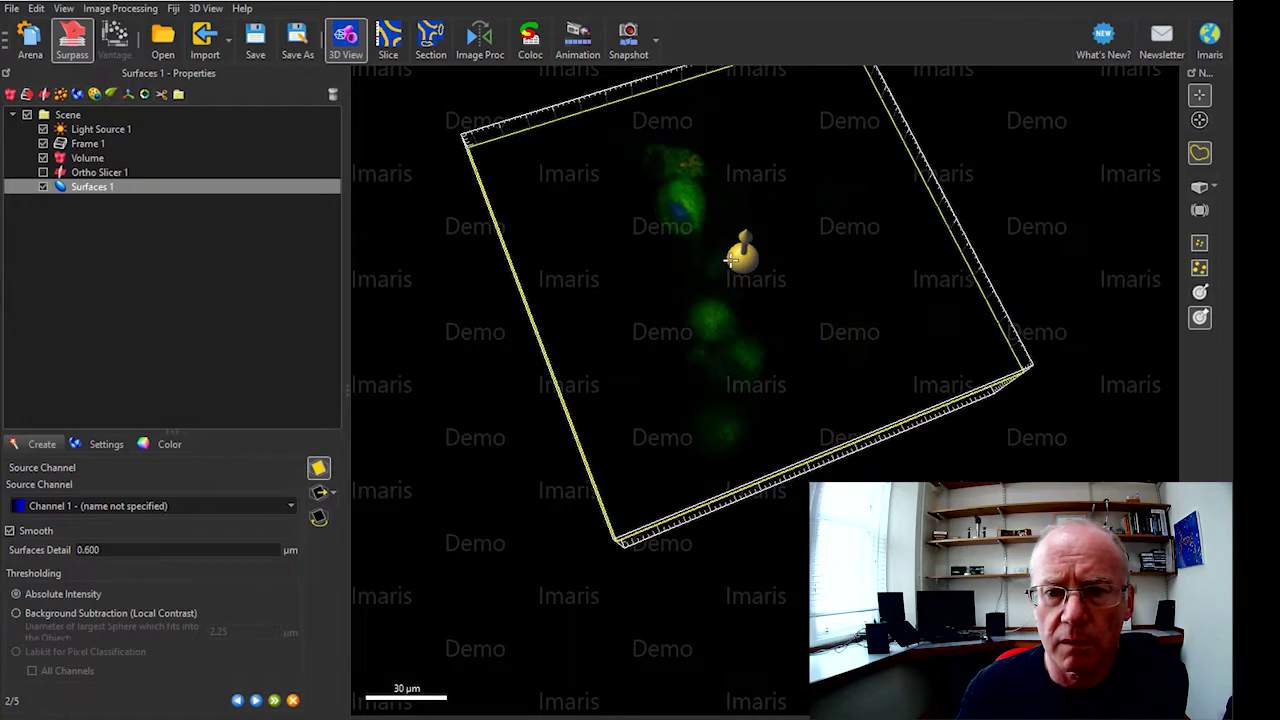
mouse_move(743, 263)
mouse_down()
mouse_move(780, 331)
mouse_move(733, 286)
mouse_up()
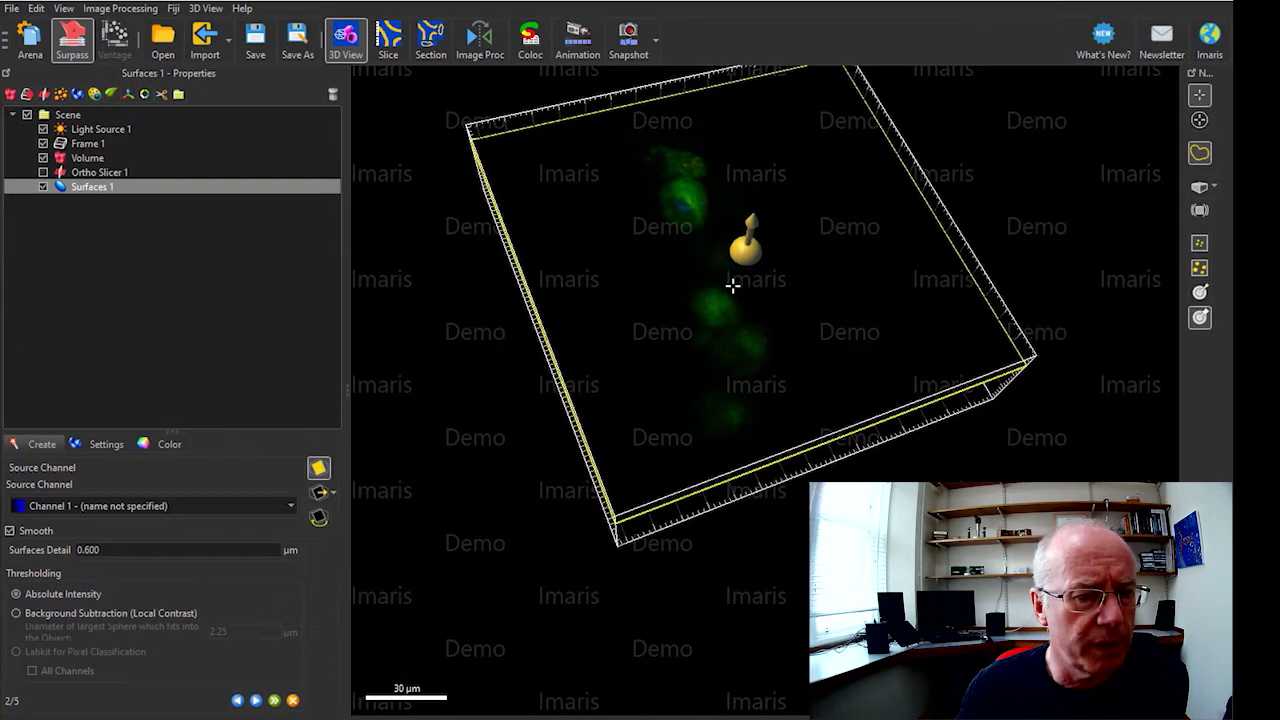
click(318, 470)
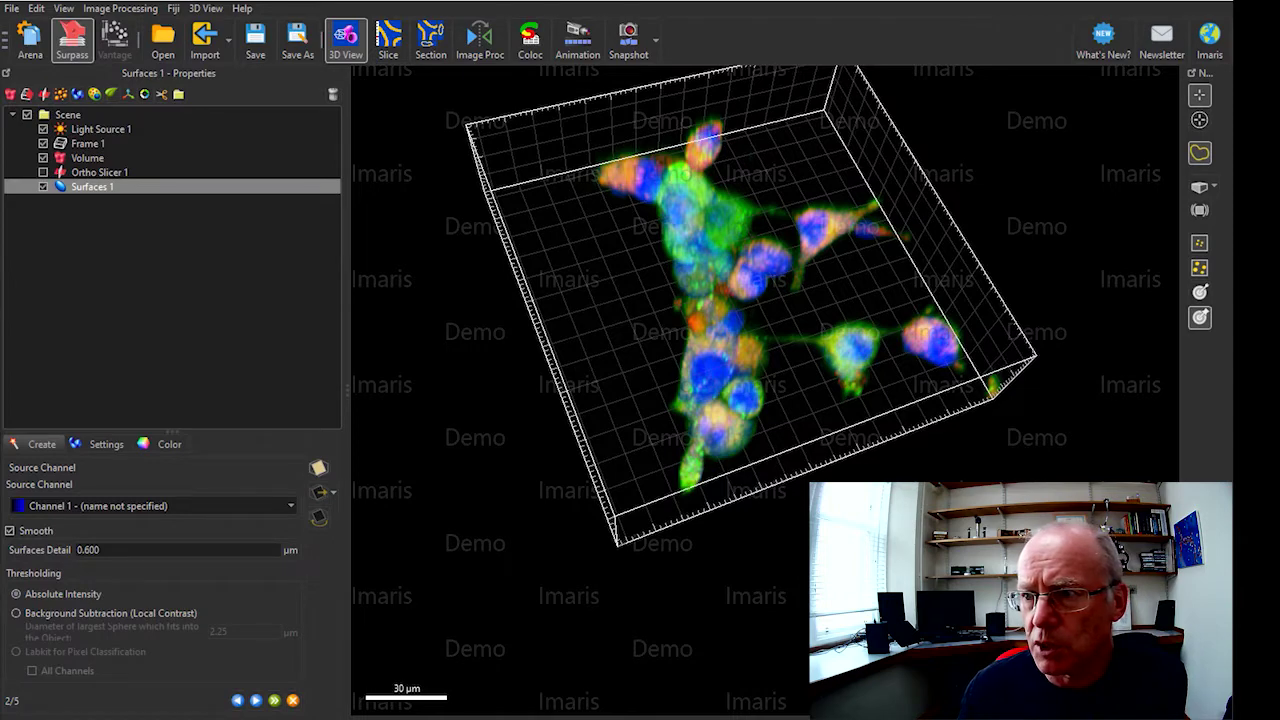
Hide the green and red channels so only blue Channel 1 shows, then advance to thresholding
key(ctrl+d)
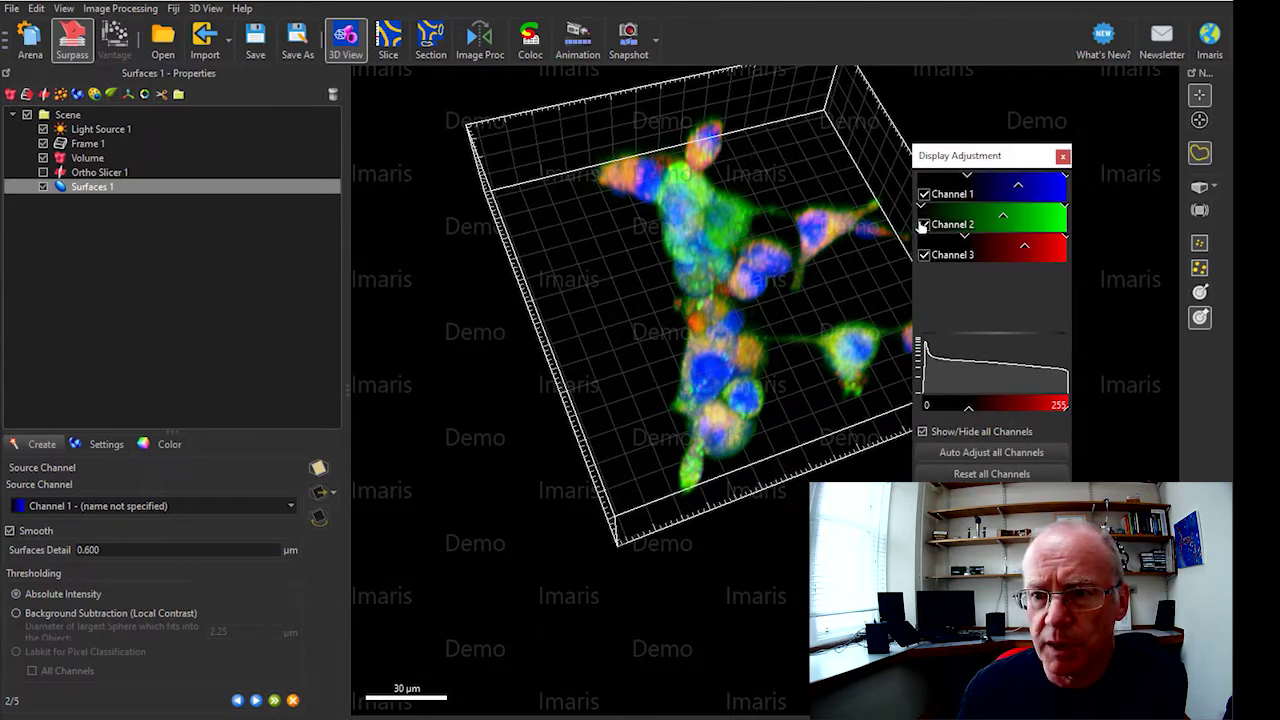
click(924, 225)
click(925, 256)
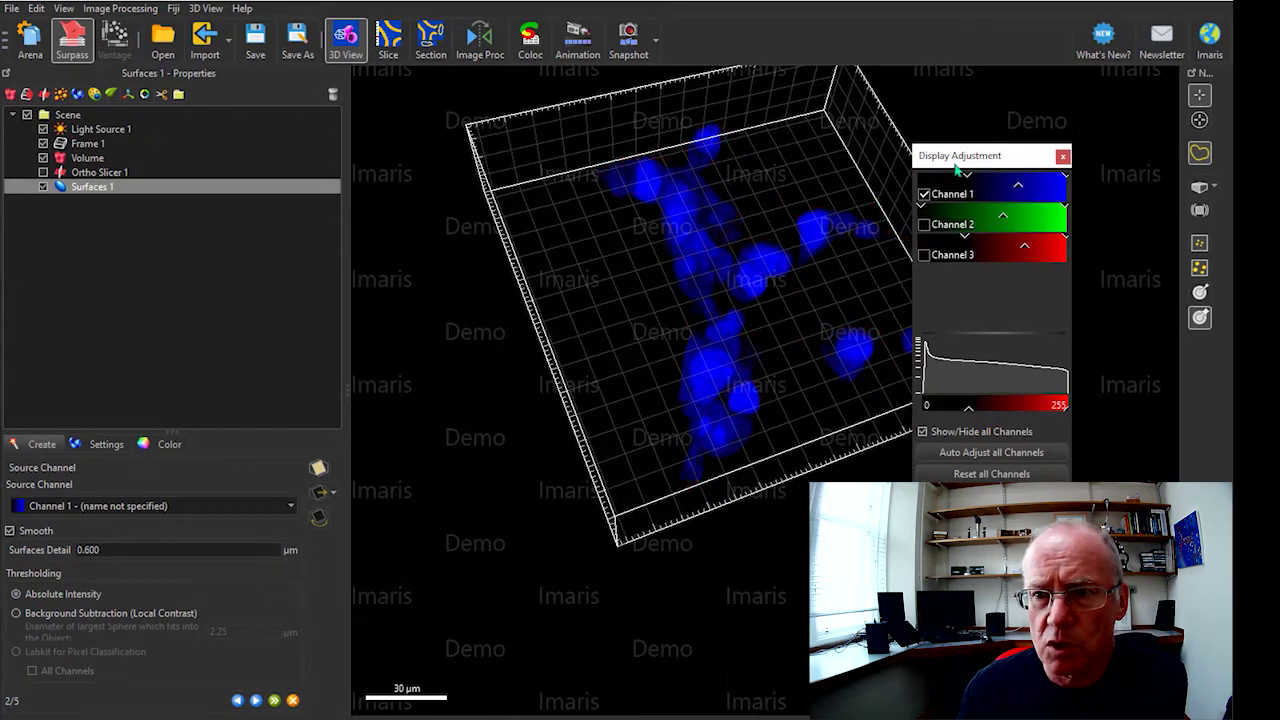
drag(958, 158, 1262, 160)
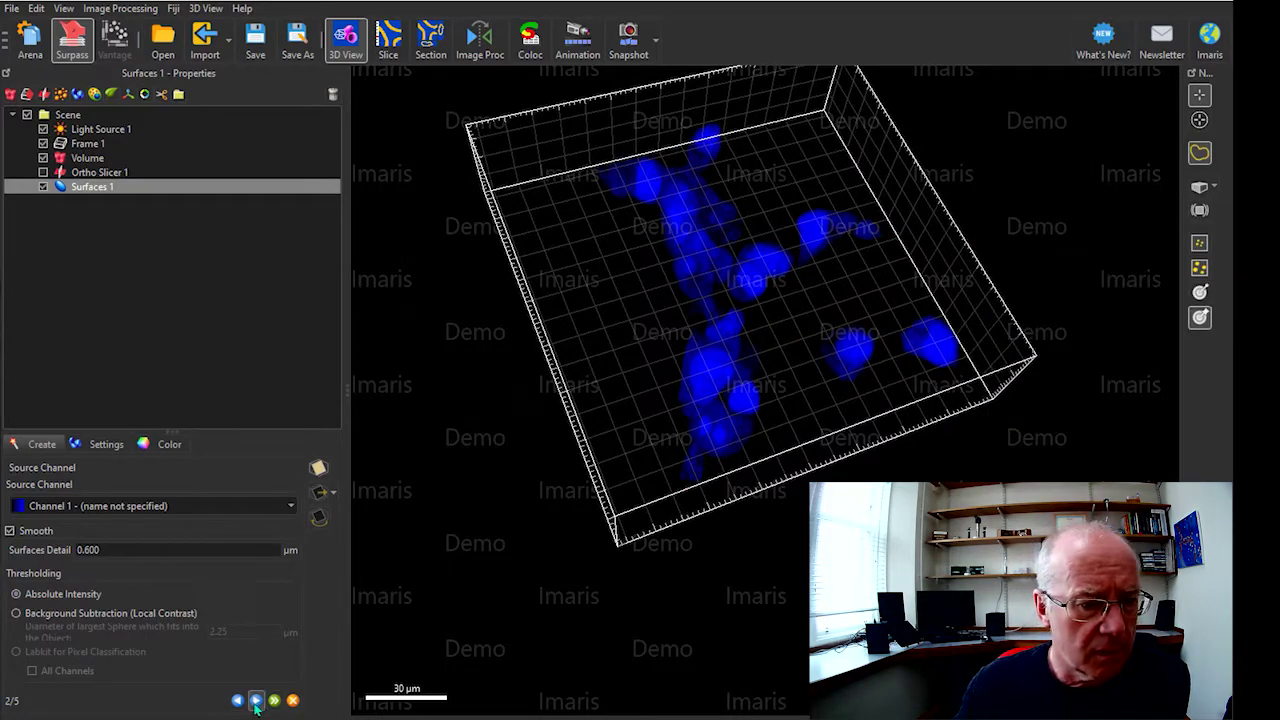
click(256, 701)
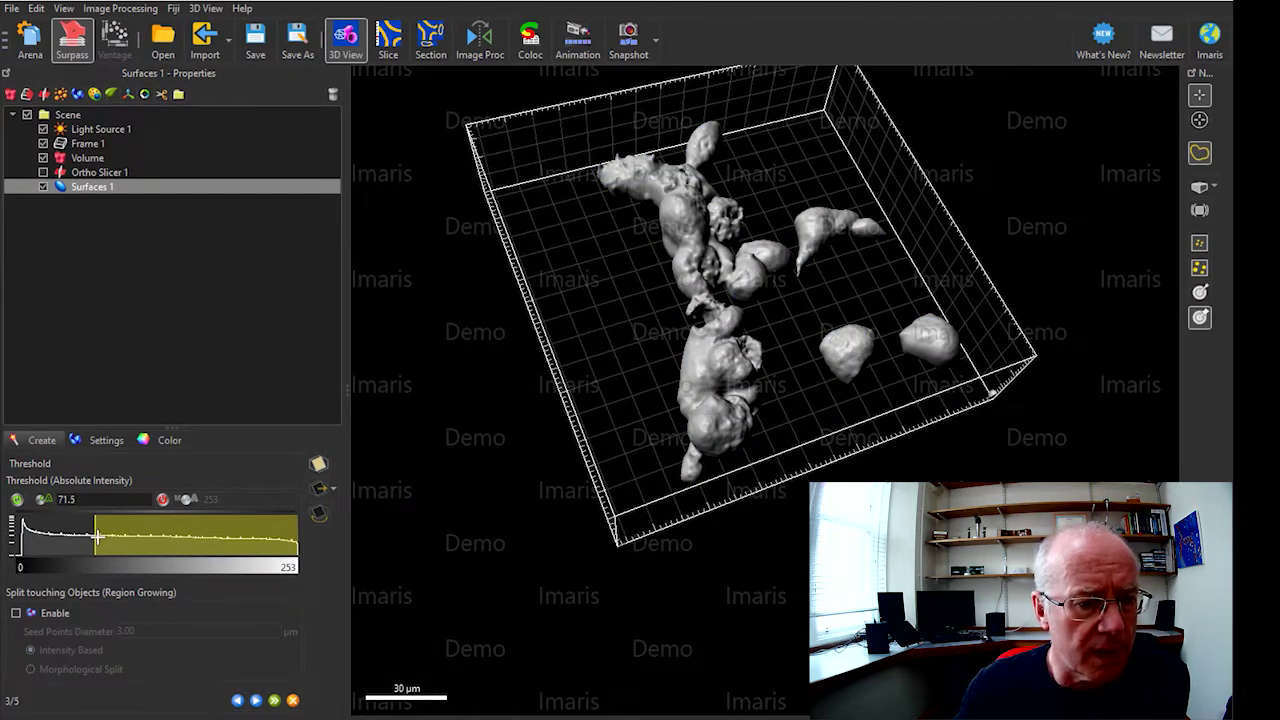
Raise the Absolute Intensity threshold to 180, checking the shrinking nuclei surfaces from several angles
drag(98, 537, 173, 549)
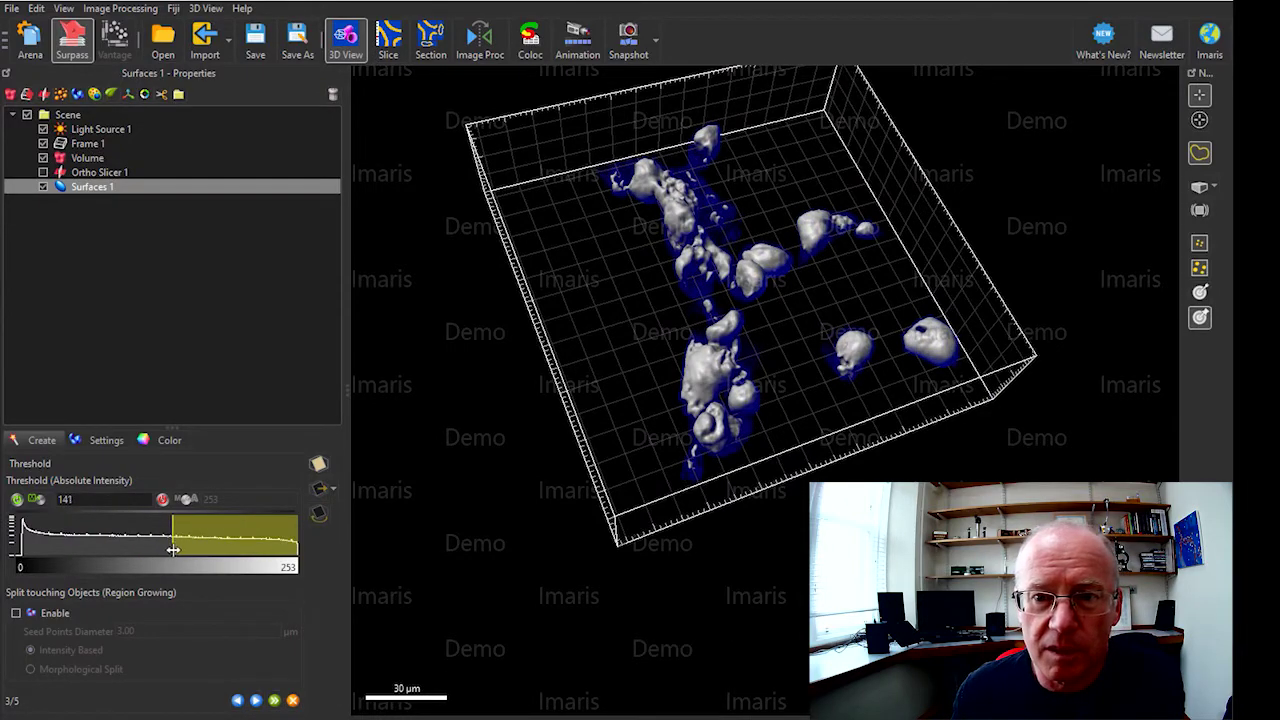
drag(752, 430, 585, 337)
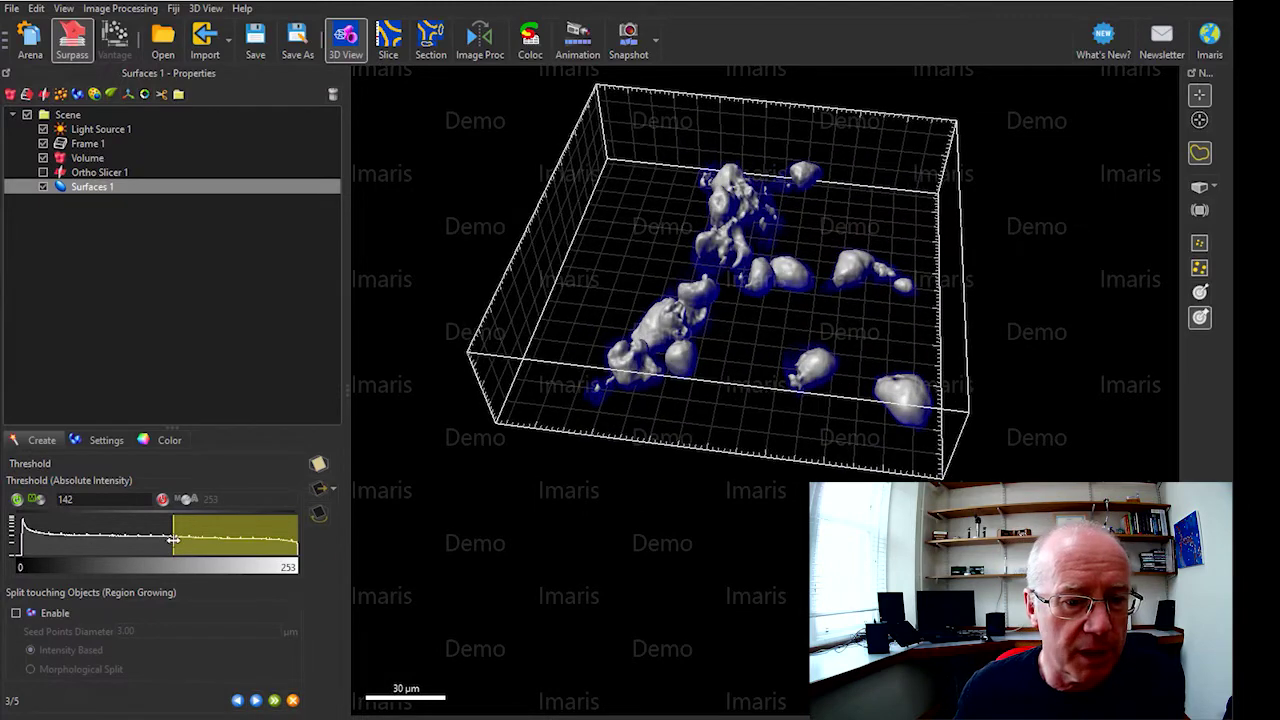
drag(175, 541, 217, 549)
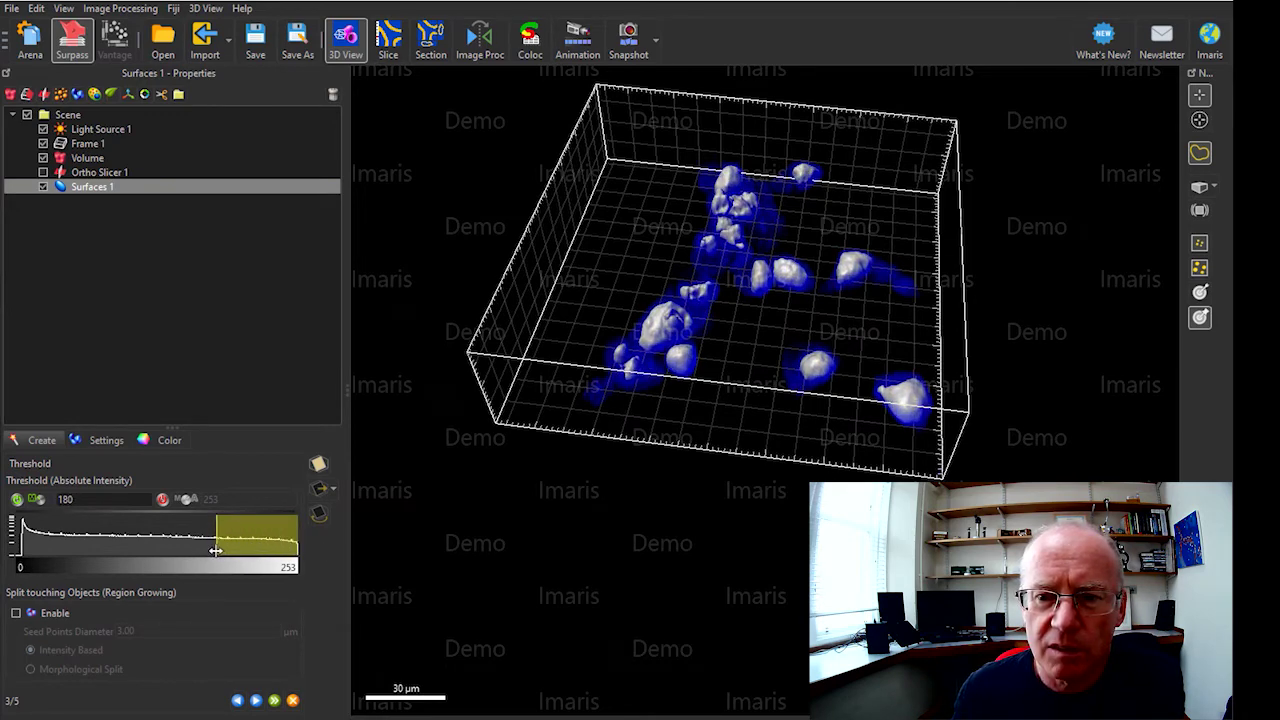
drag(855, 399, 882, 421)
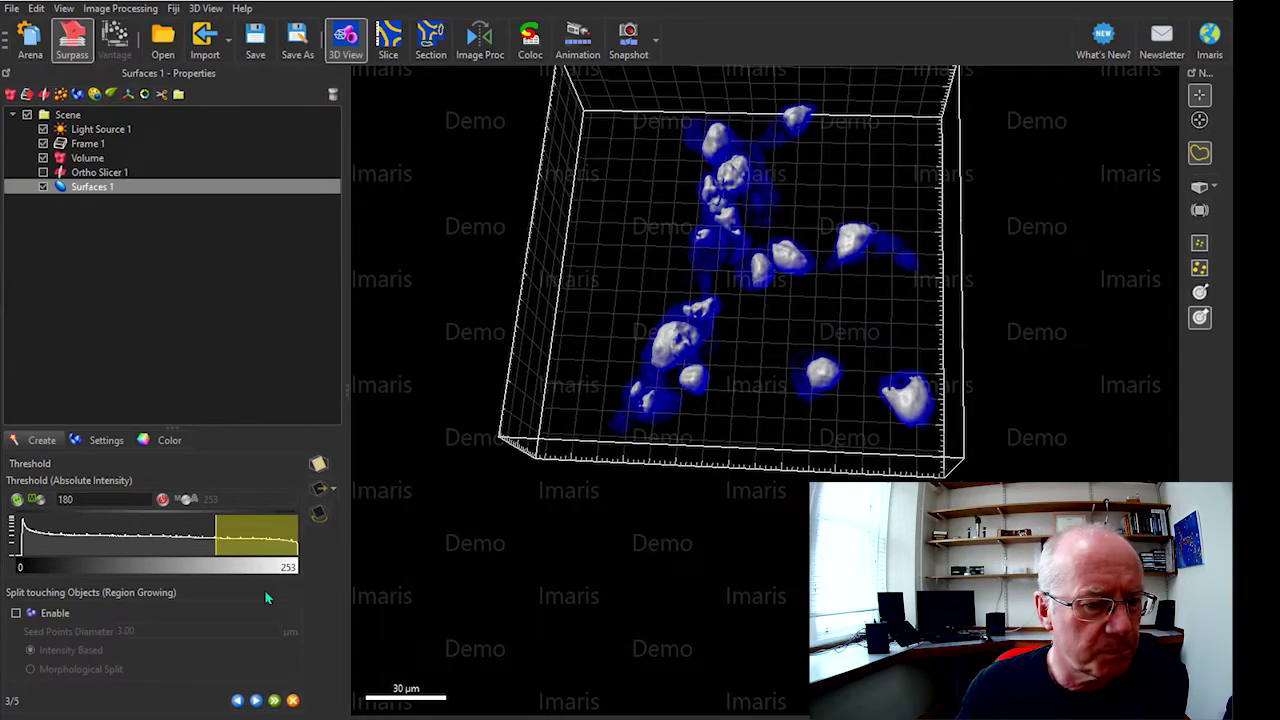
click(256, 701)
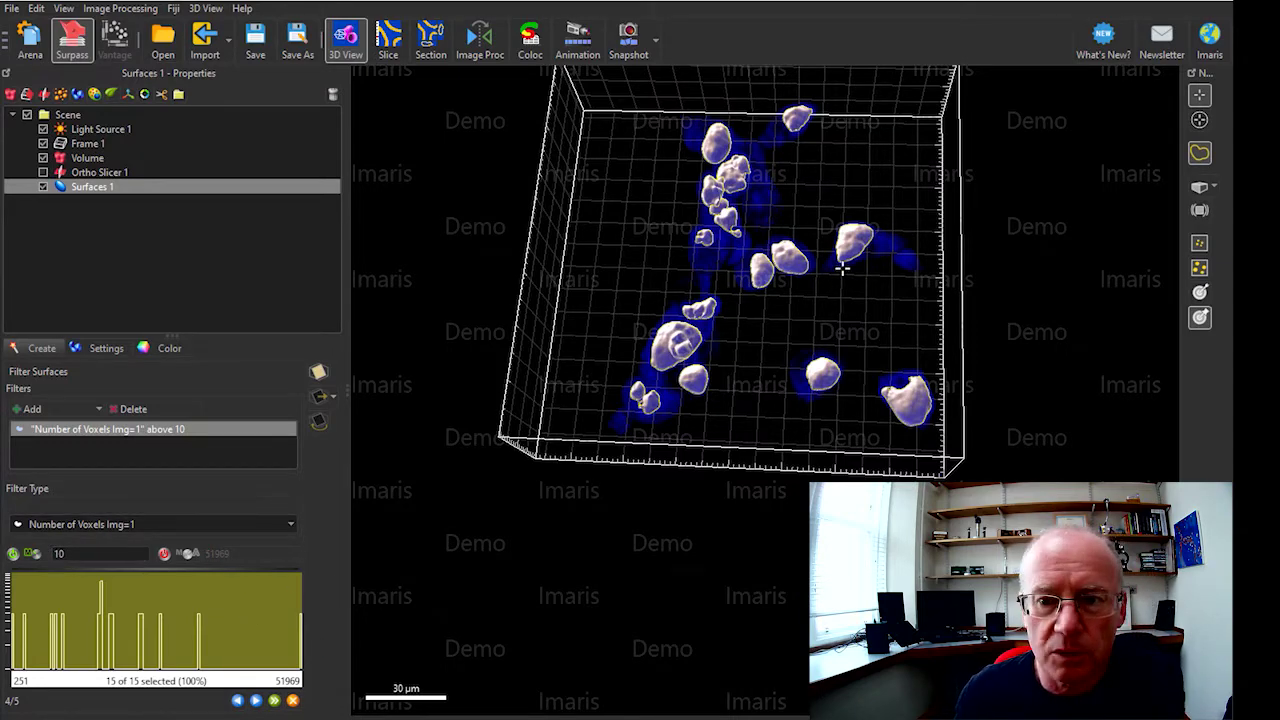
Set the Number of Voxels filter to 536, keeping 14 of the 15 nuclei surfaces
drag(843, 268, 854, 374)
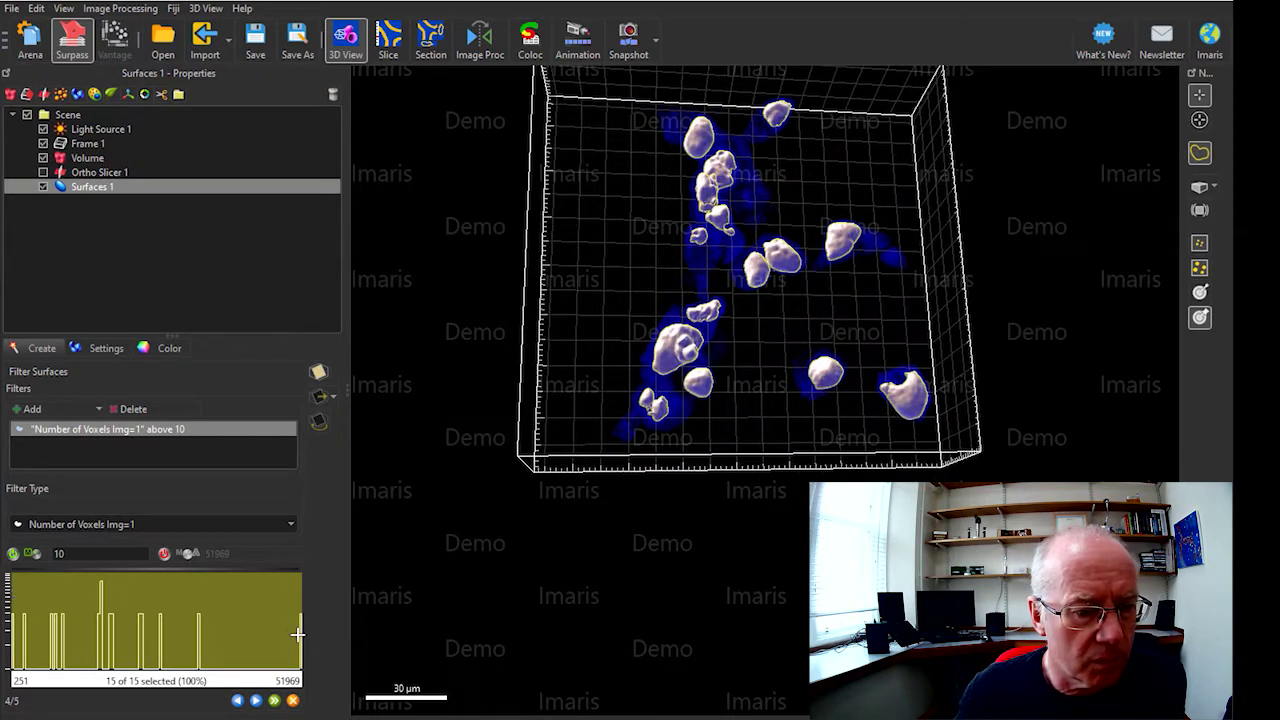
drag(295, 592, 12, 622)
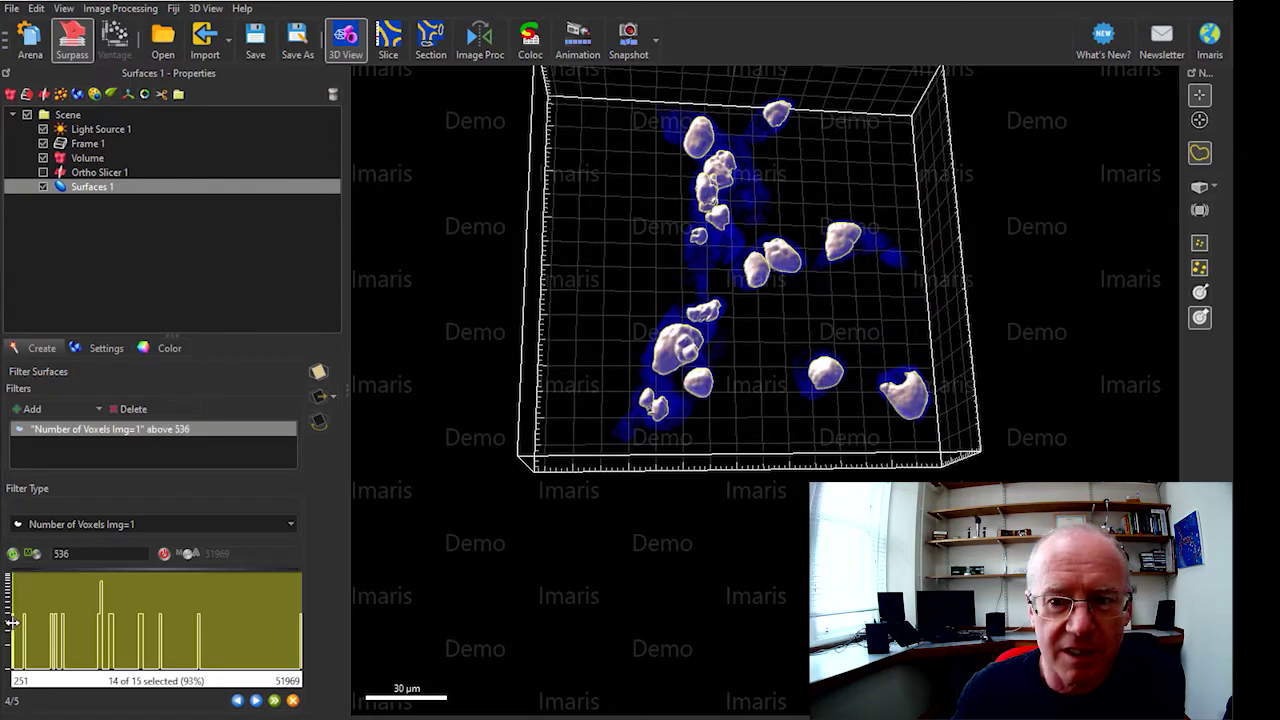
click(256, 700)
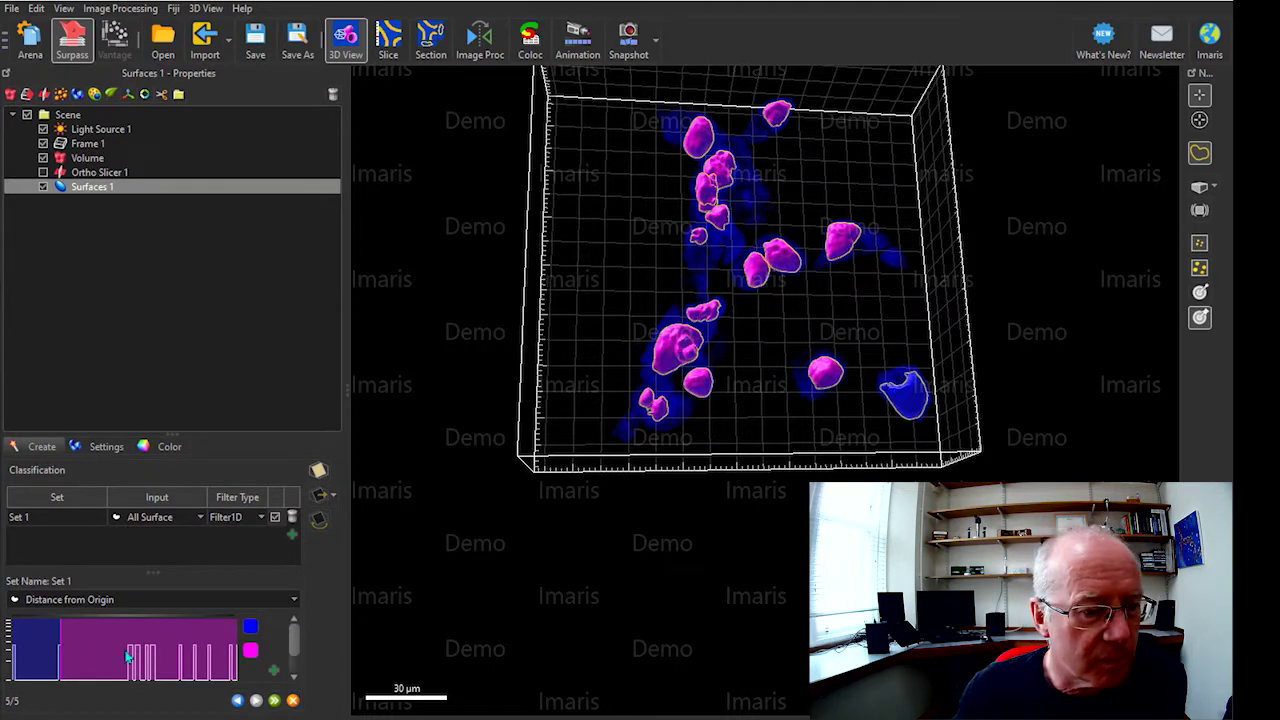
Classify surfaces by Distance from Origin, then tilt and zoom to an oblique close-up
click(294, 600)
mouse_move(292, 637)
mouse_down()
mouse_move(291, 719)
mouse_move(297, 637)
mouse_up()
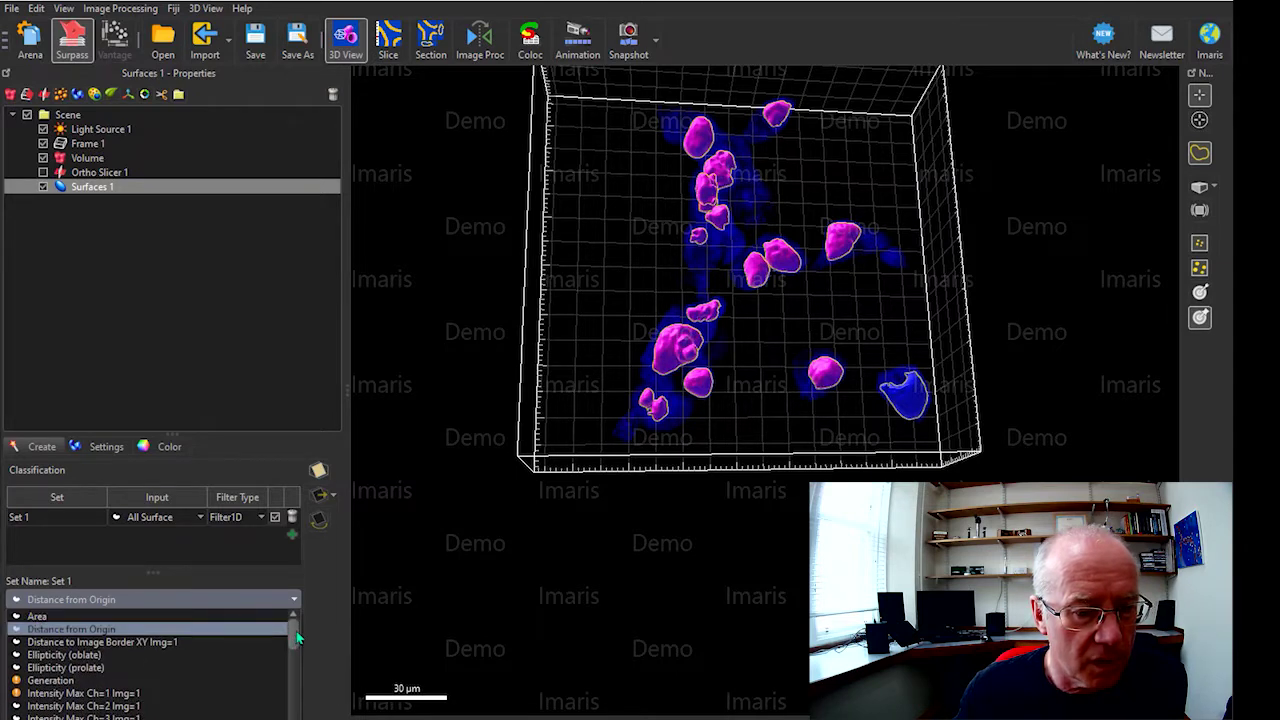
click(331, 587)
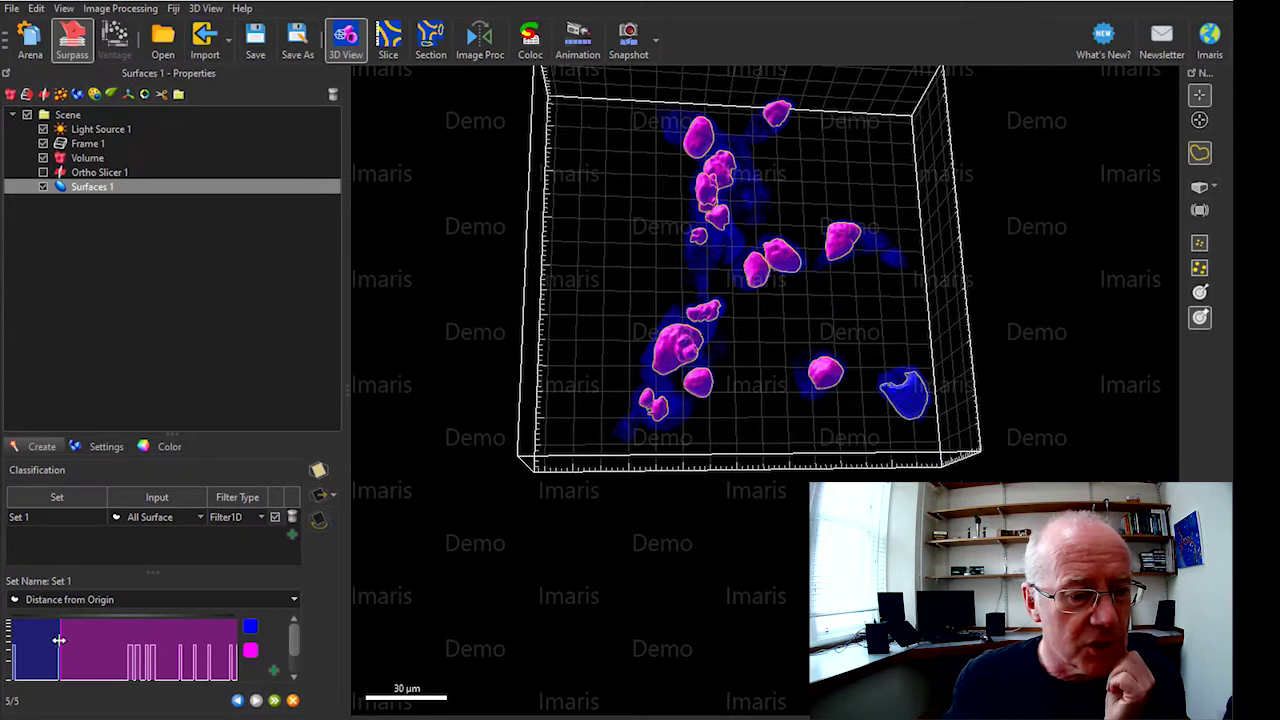
drag(59, 640, 10, 640)
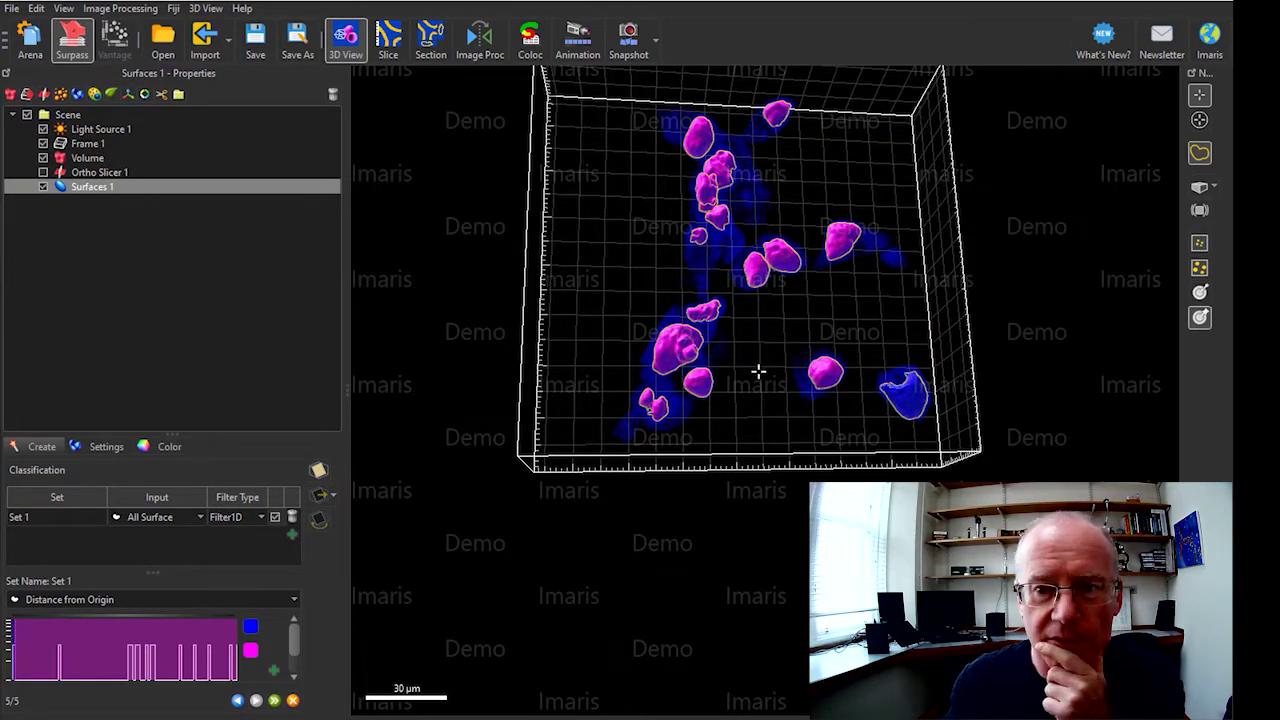
drag(820, 329, 781, 287)
scroll(781, 287, up, 6)
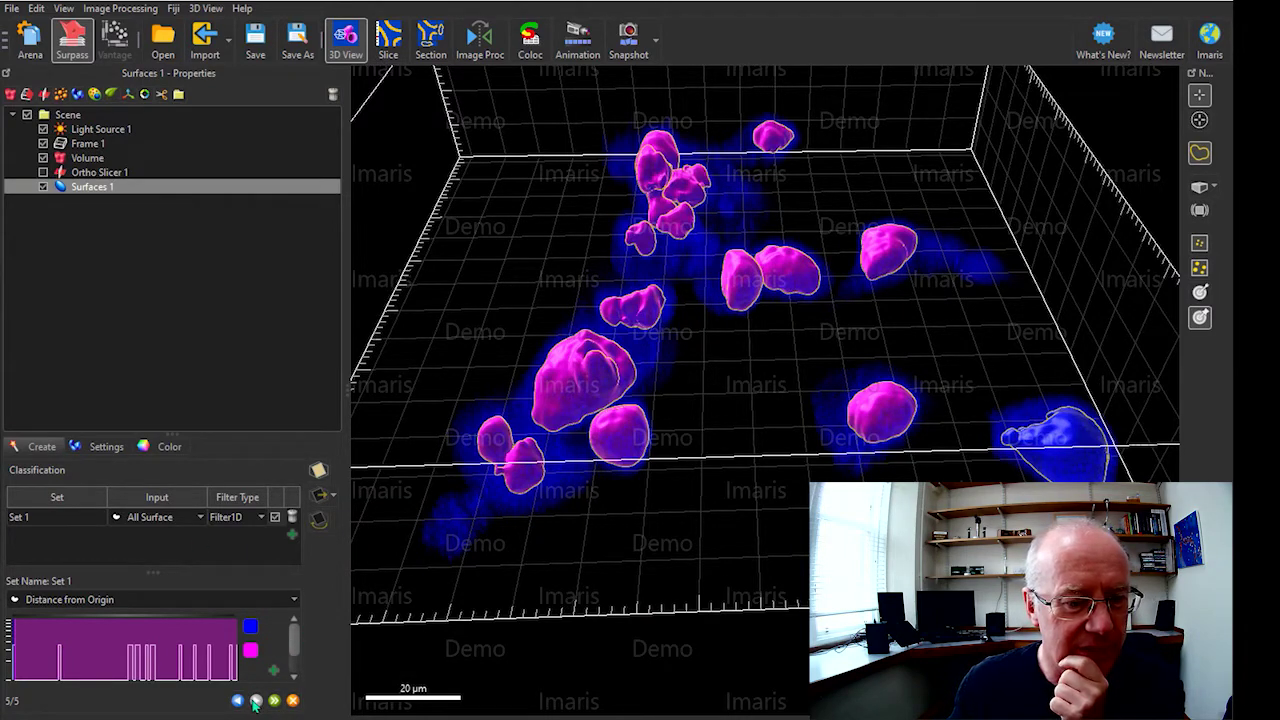
Hide the volume rendering and move all nucleus surfaces into the blue class
click(43, 158)
drag(563, 404, 370, 687)
drag(221, 643, 266, 651)
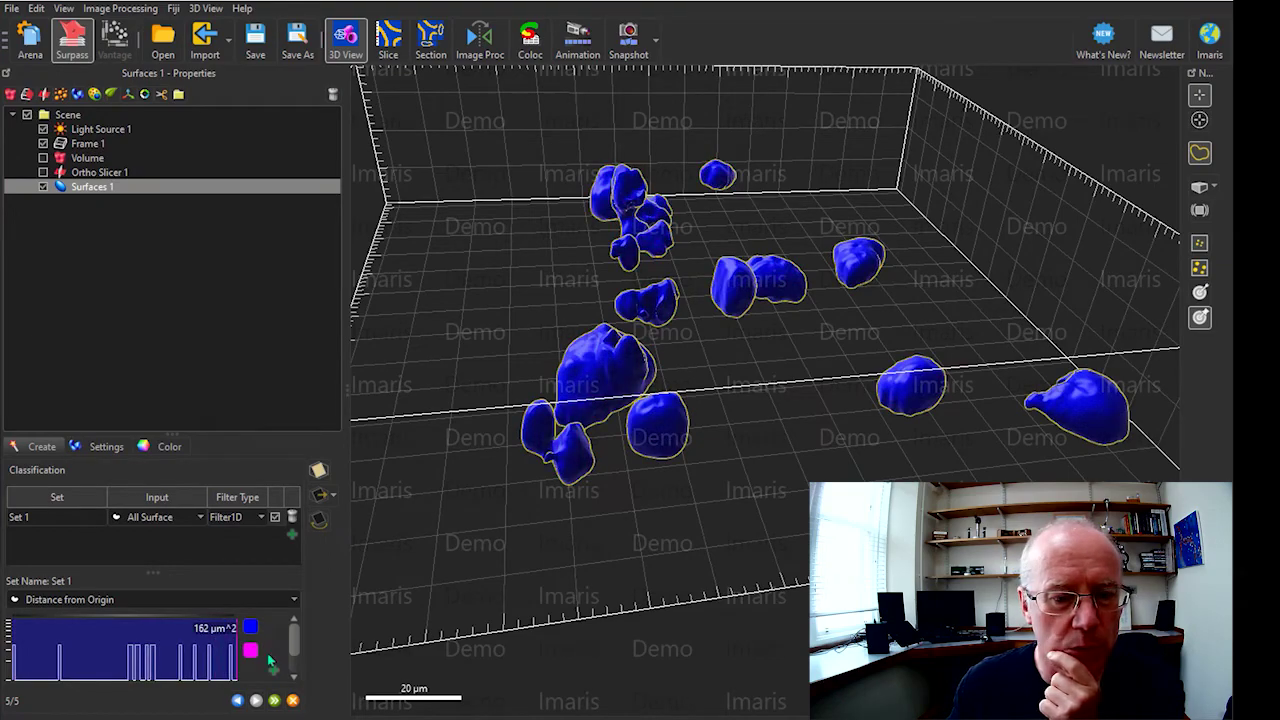
Add a second surfaces object, Surfaces 2, to the scene
drag(720, 480, 917, 460)
scroll(742, 403, up, 3)
scroll(742, 403, down, 3)
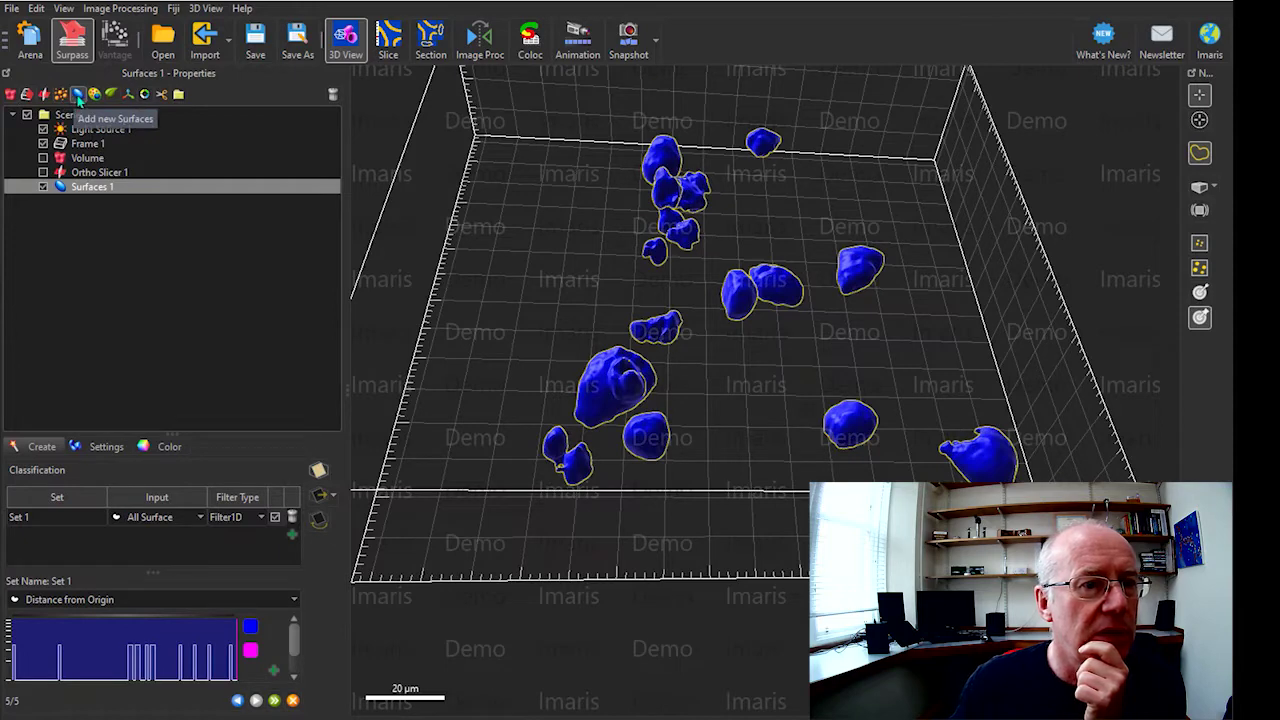
click(78, 95)
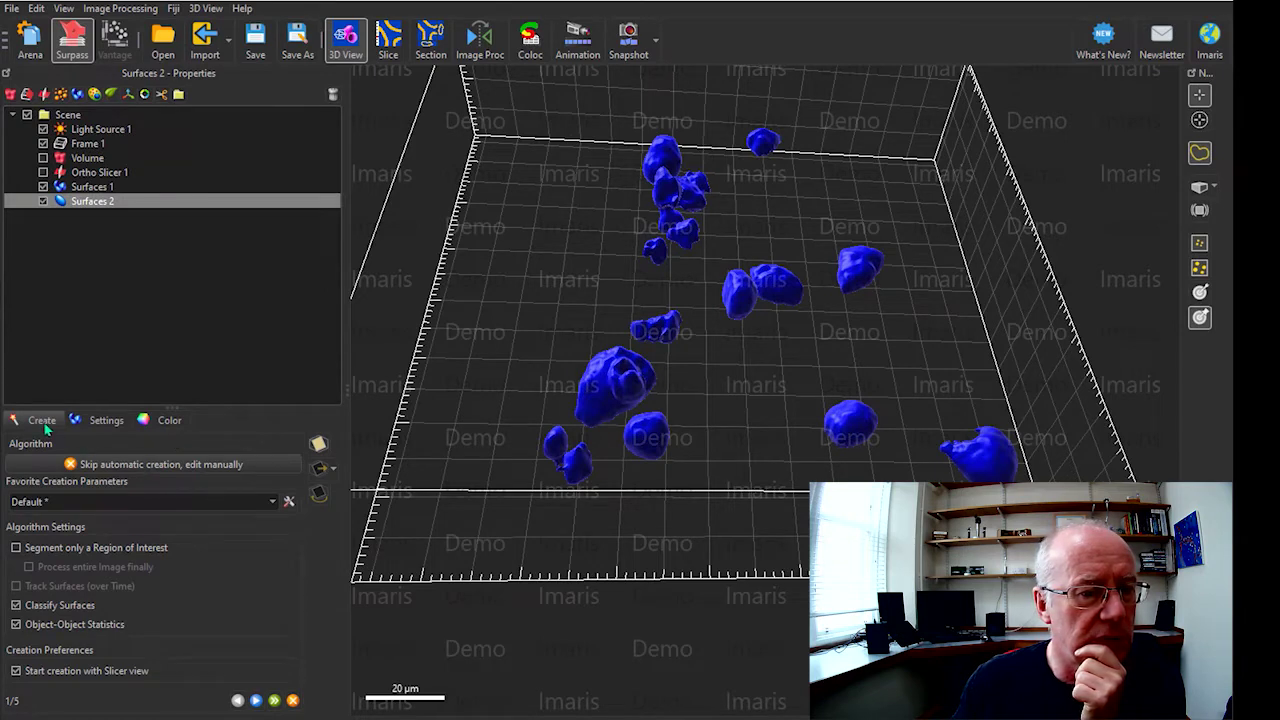
Use Channel 2 as the source channel for Surfaces 2, with the channel preview turned off
click(93, 424)
click(41, 421)
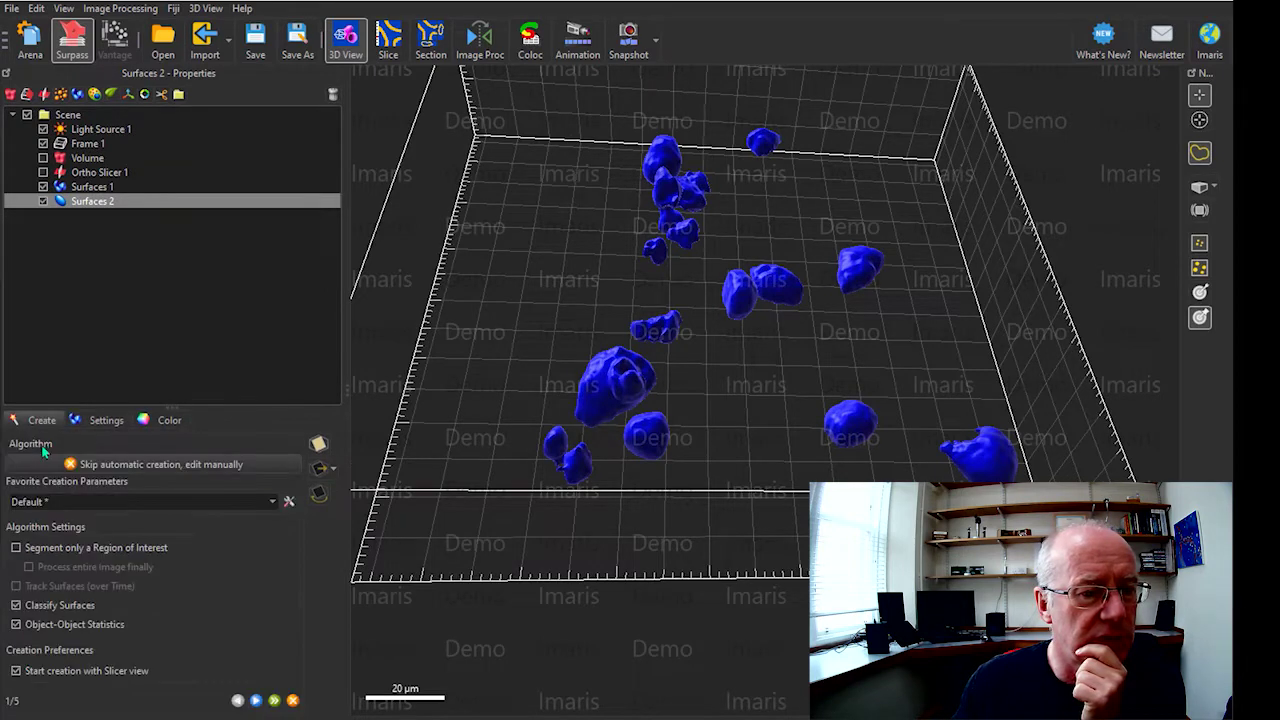
click(256, 700)
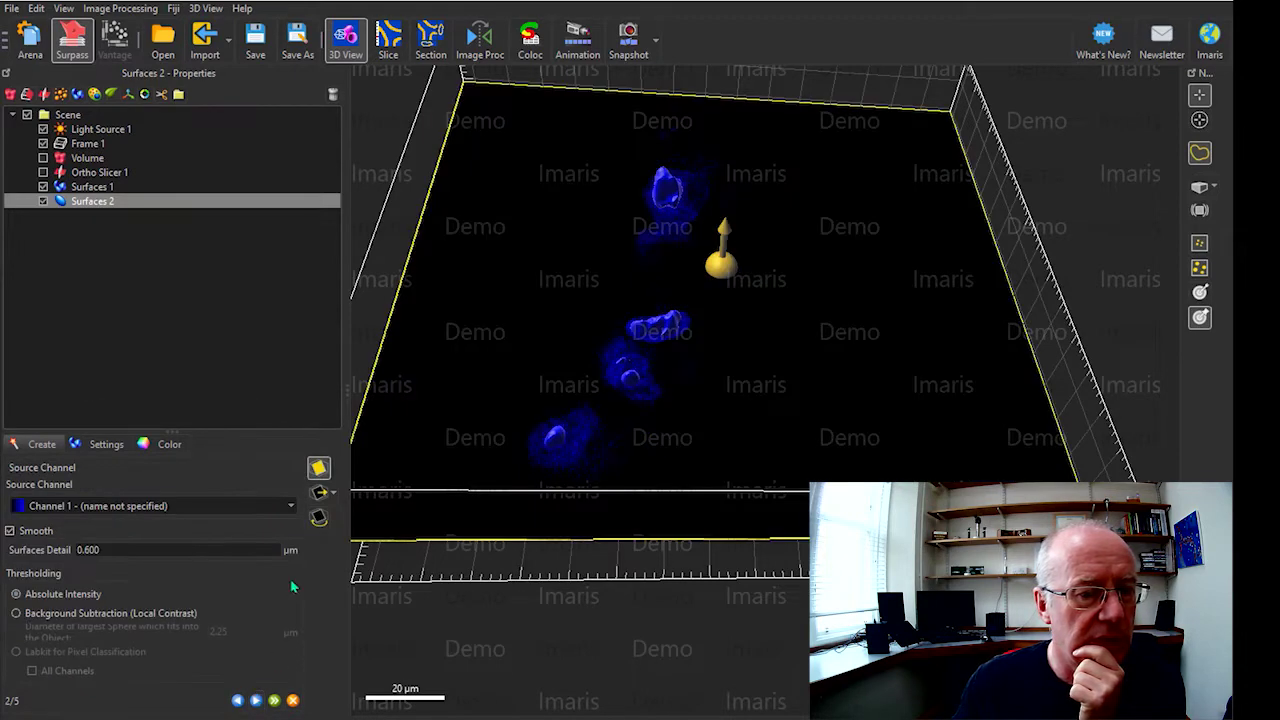
click(287, 505)
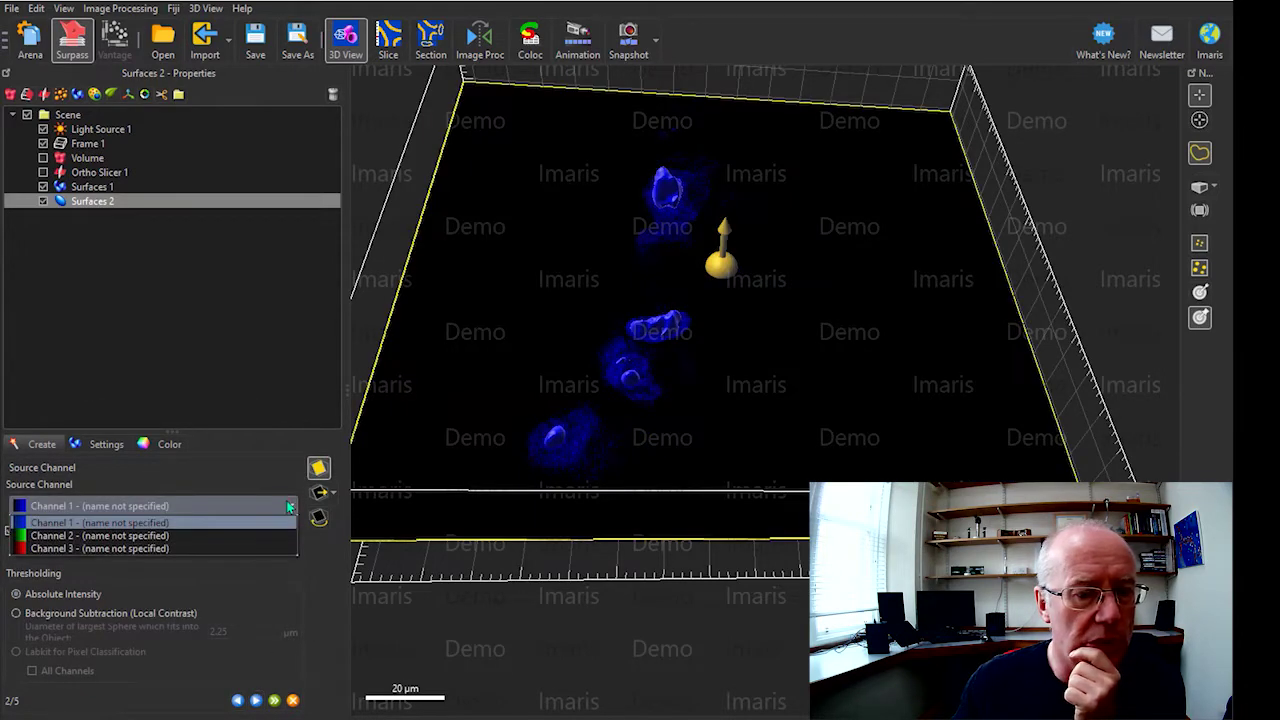
click(219, 536)
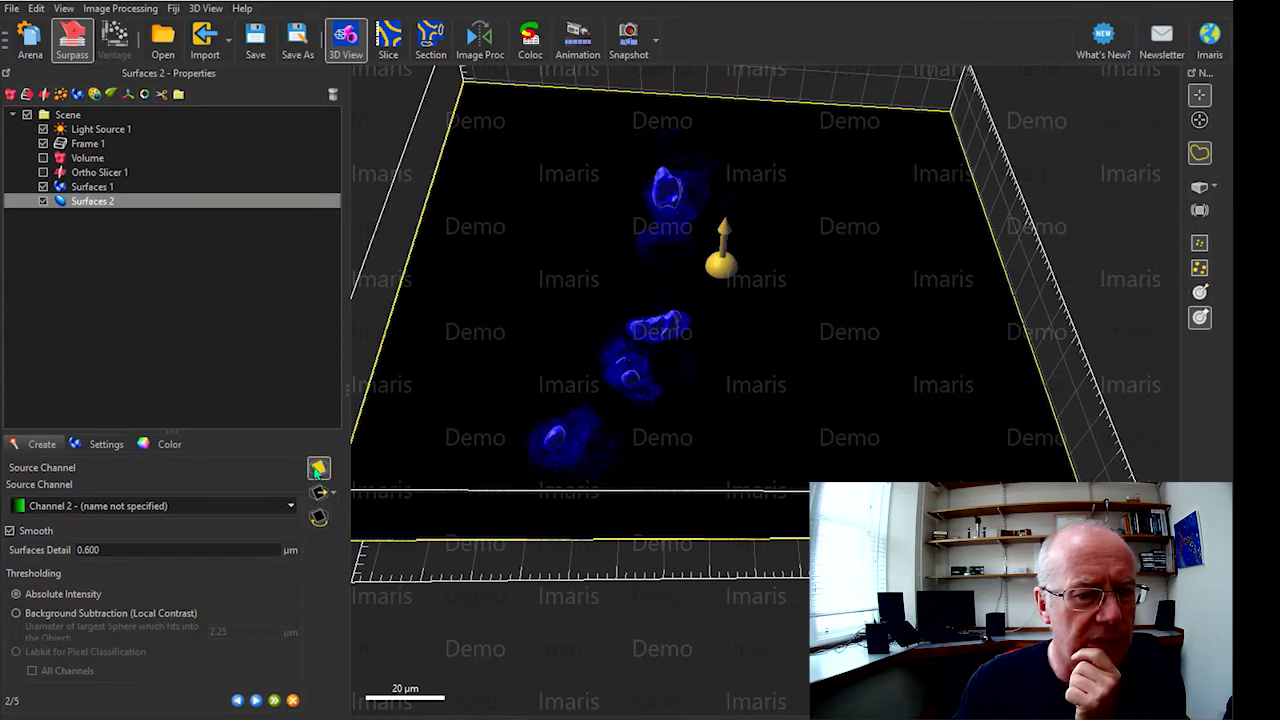
click(318, 469)
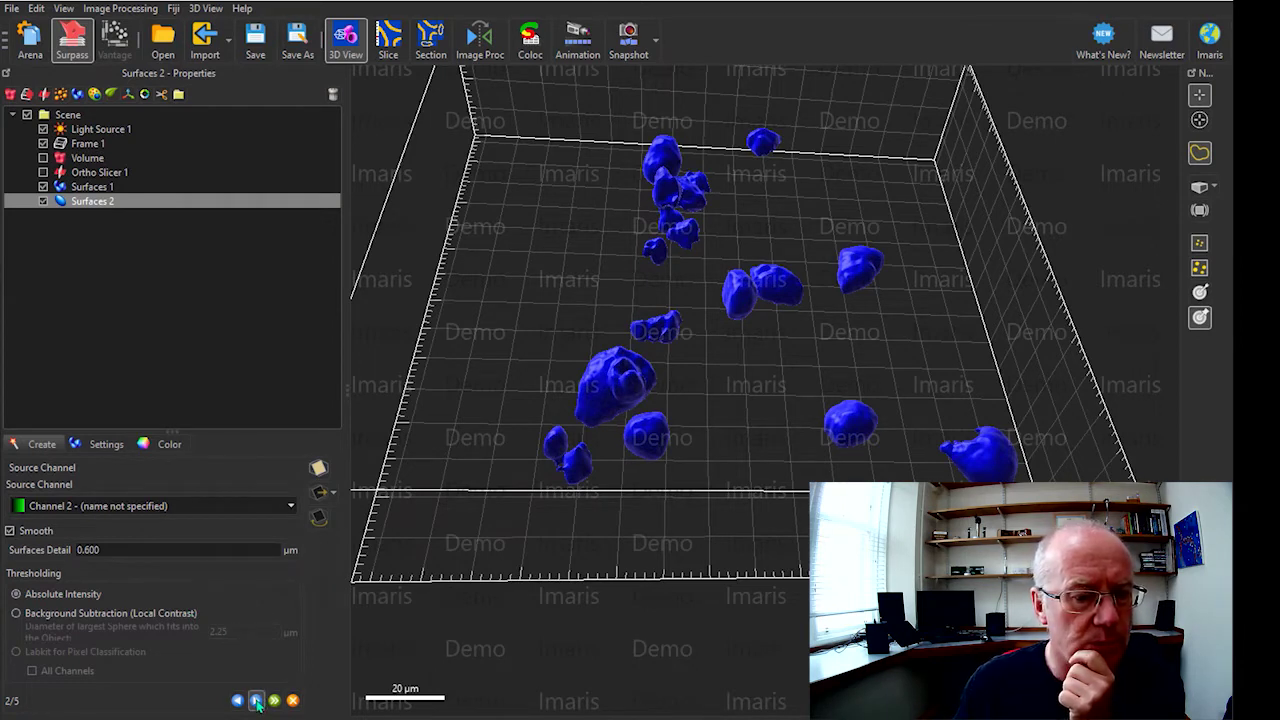
click(256, 701)
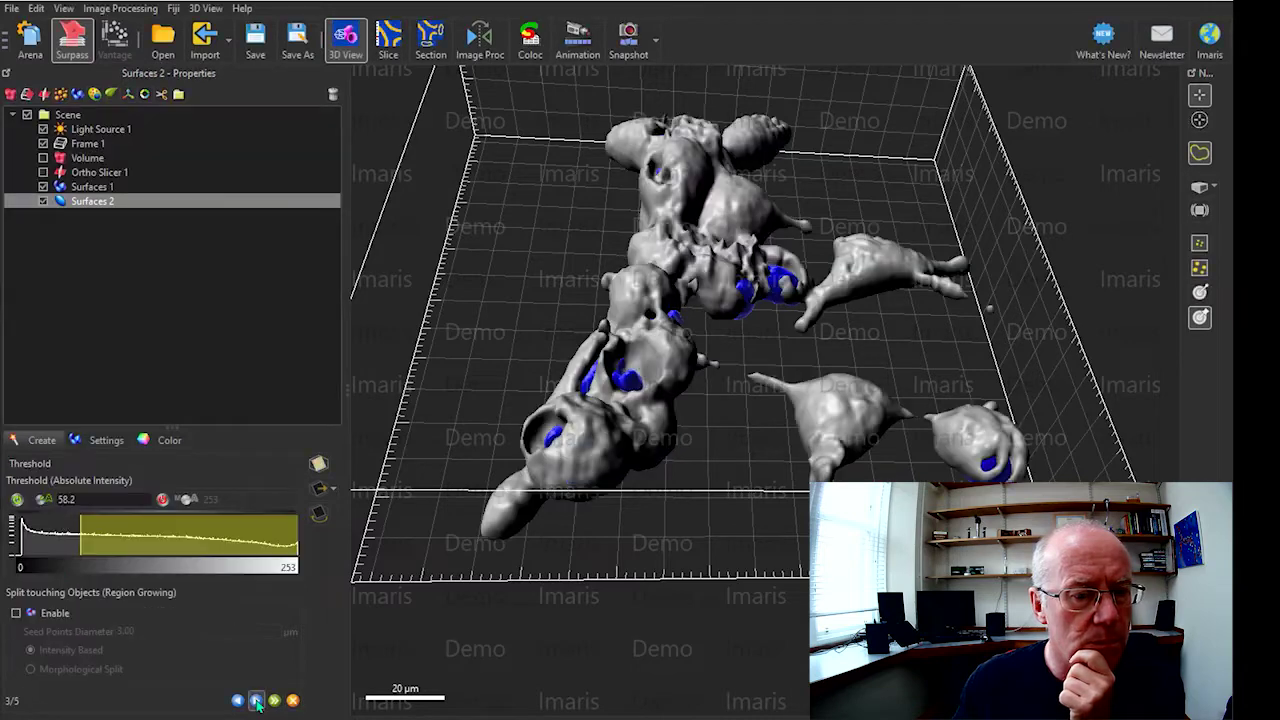
Lower the Absolute Intensity threshold to 45.9 and check the fuller grey cell surfaces in 3D
drag(82, 540, 66, 566)
drag(789, 366, 690, 200)
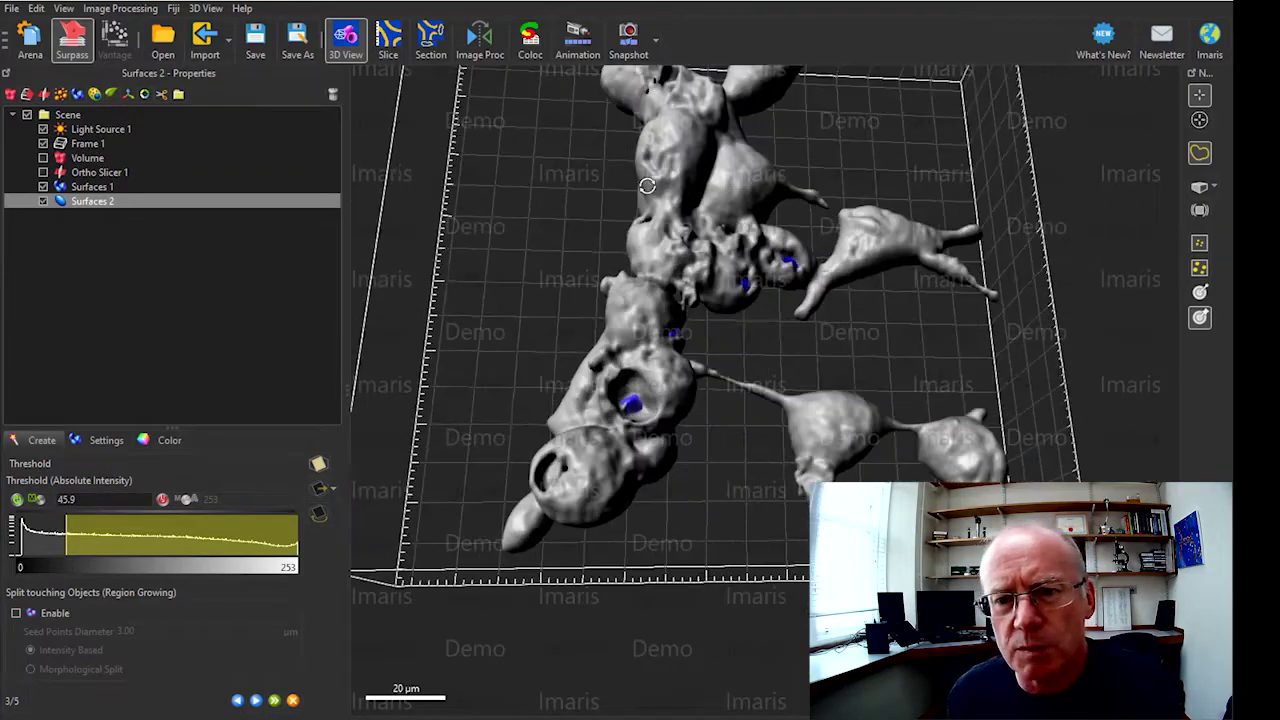
scroll(652, 203, up, 5)
scroll(652, 203, down, 5)
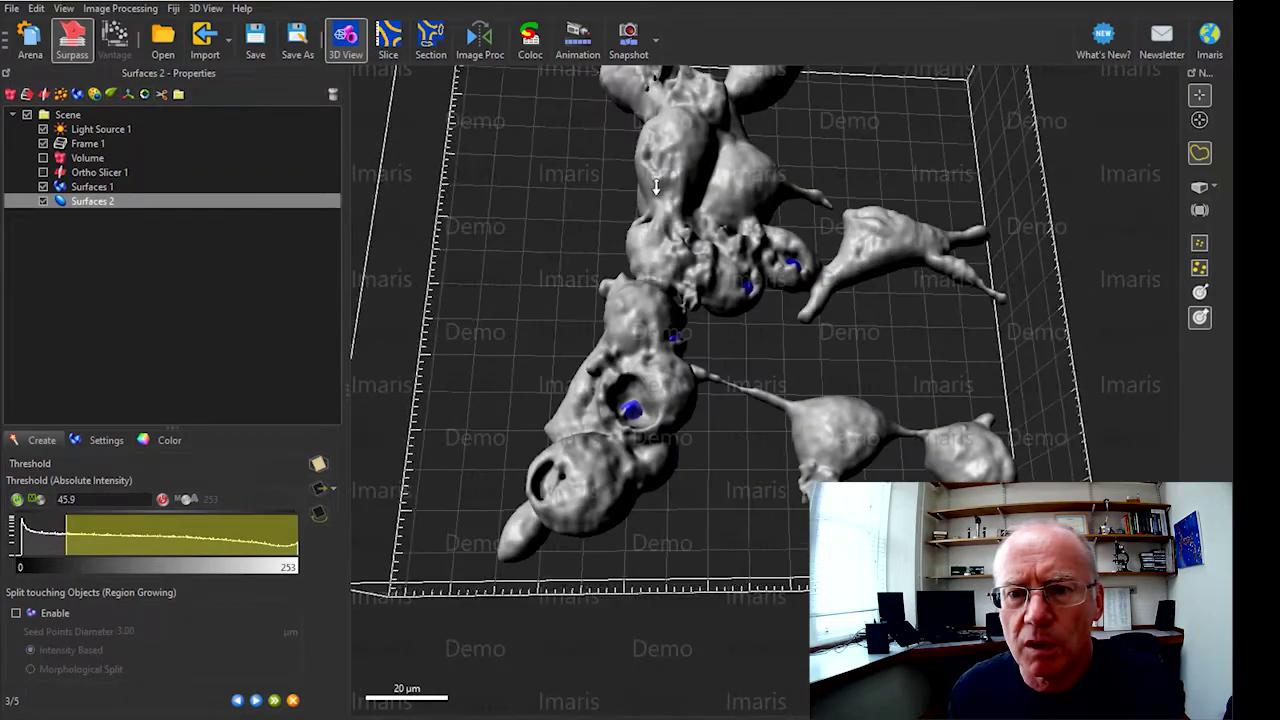
drag(652, 203, 678, 236)
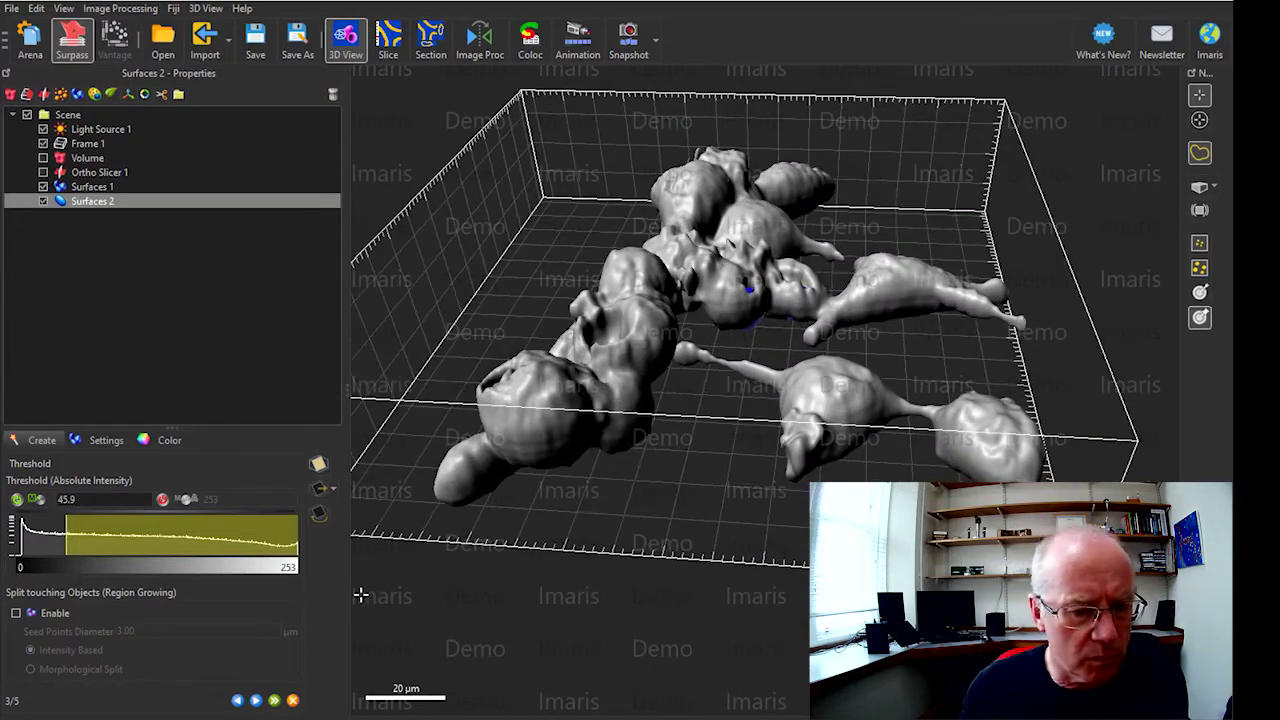
Keep surfaces with more than 10 voxels and colour the Surfaces 2 cell class green
click(256, 702)
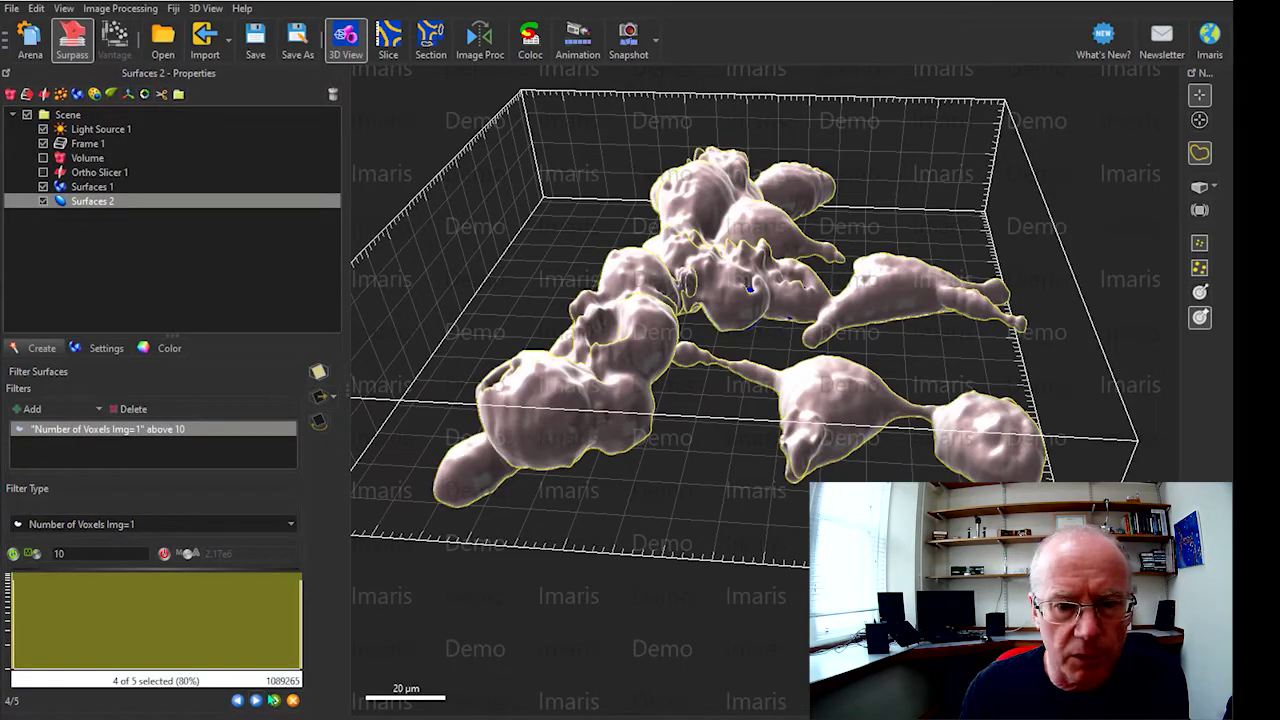
drag(902, 373, 600, 430)
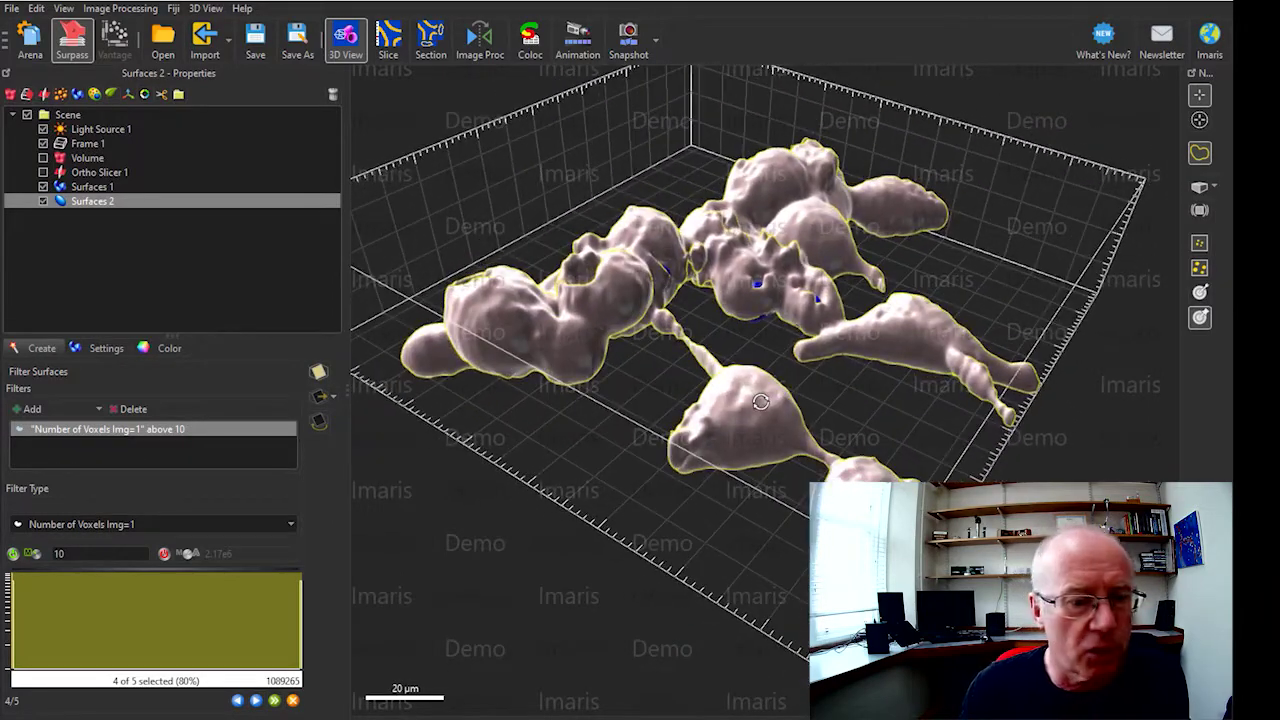
click(256, 701)
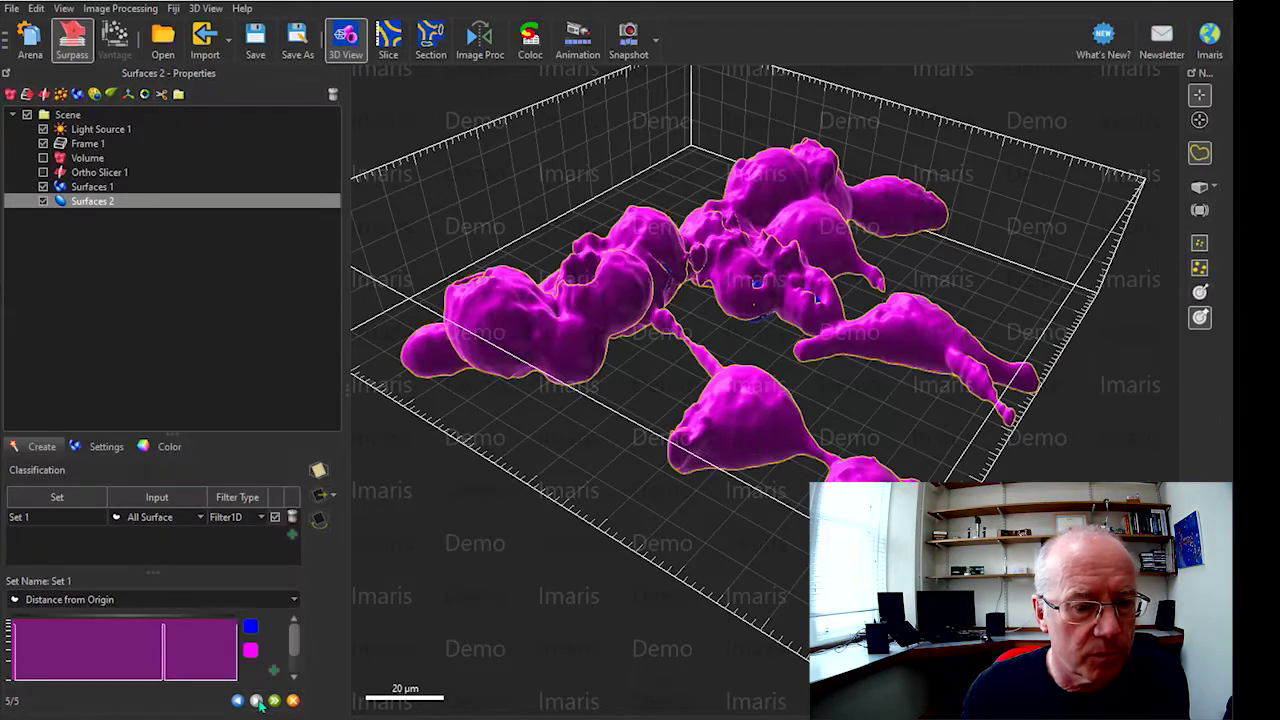
drag(746, 424, 683, 506)
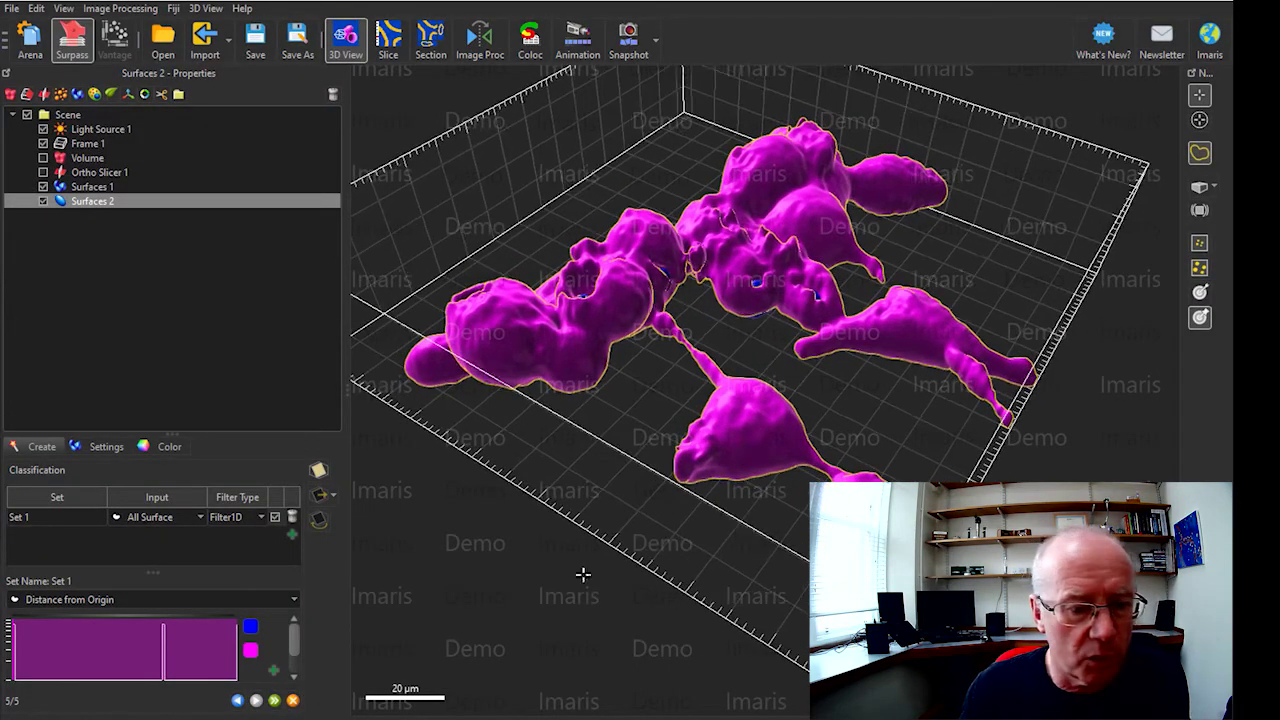
click(251, 652)
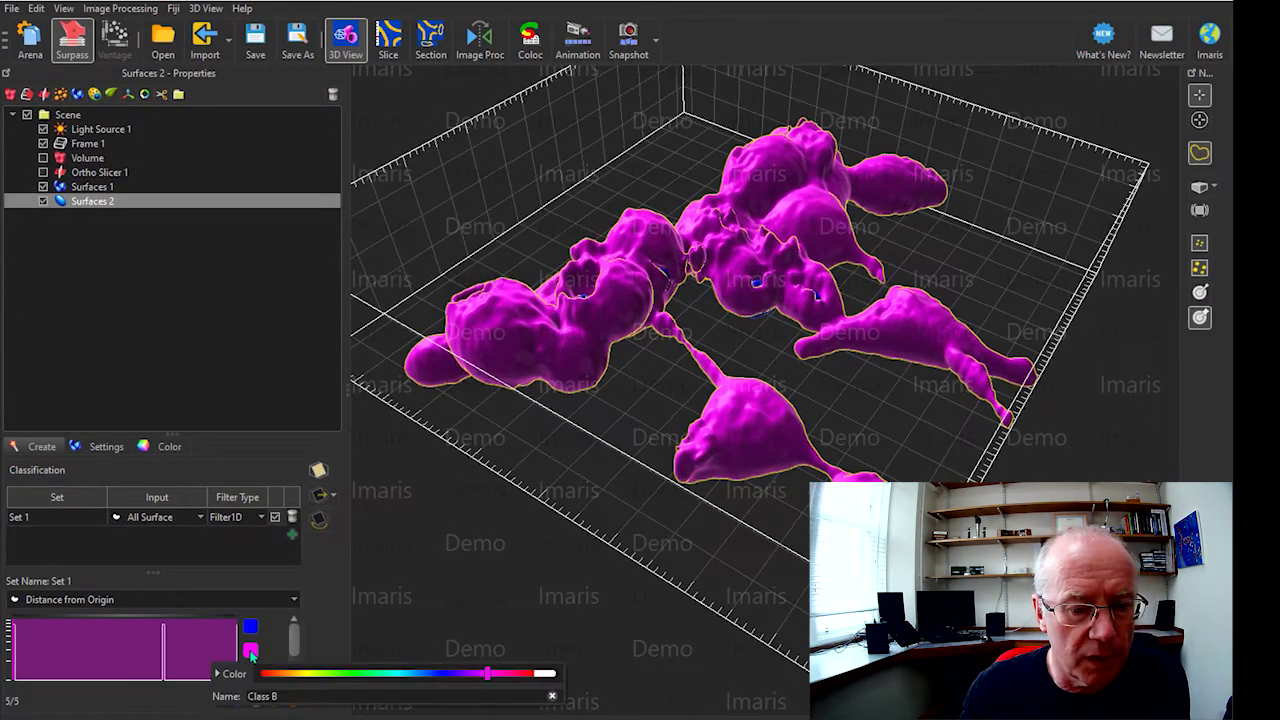
click(365, 678)
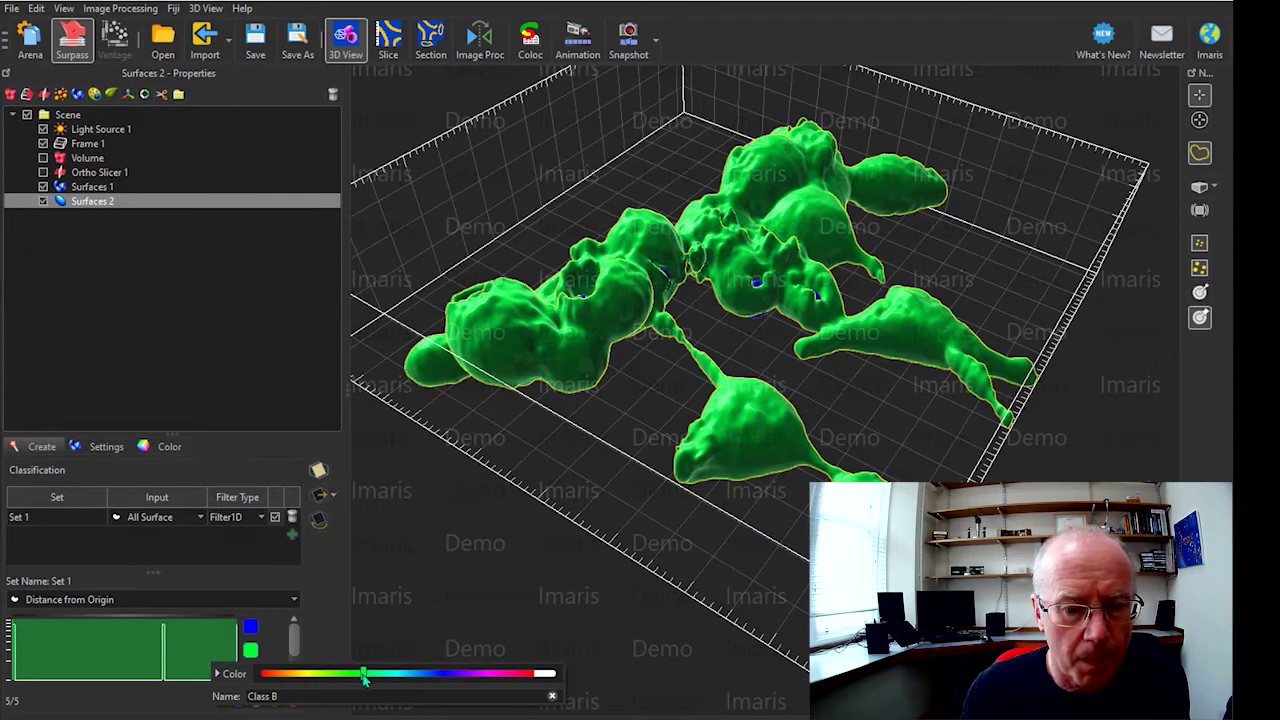
click(310, 610)
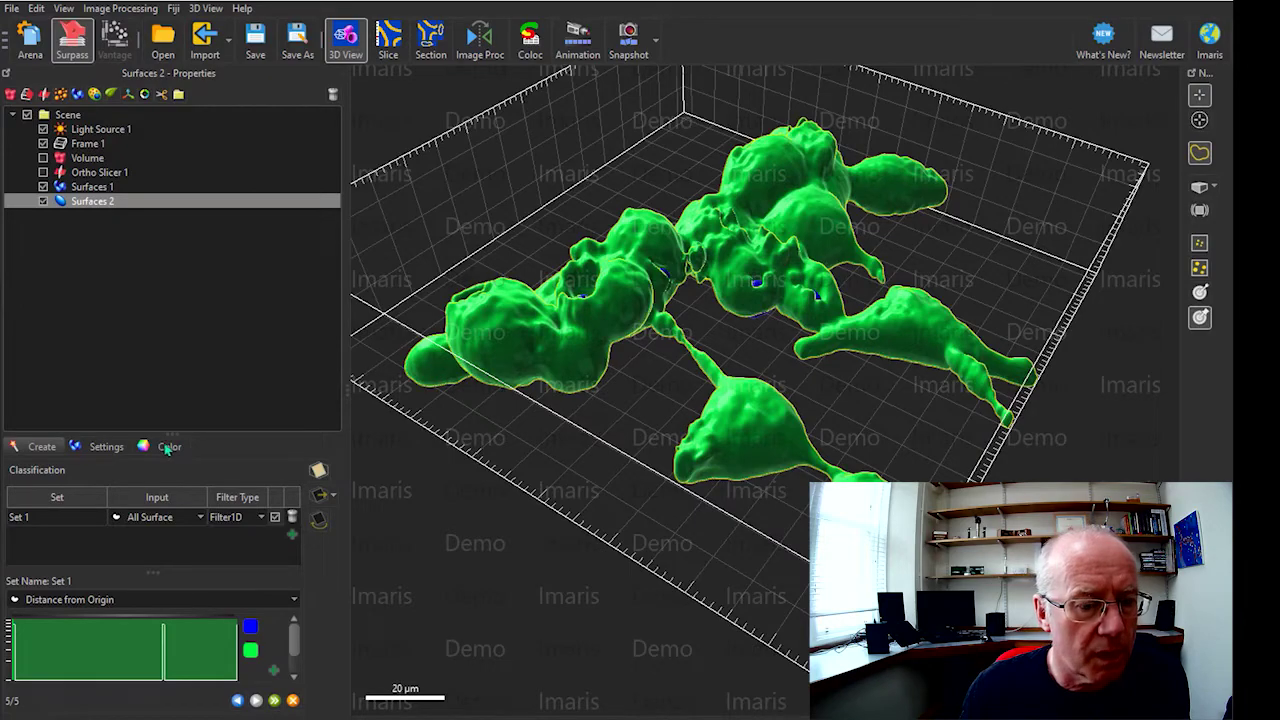
drag(840, 399, 422, 481)
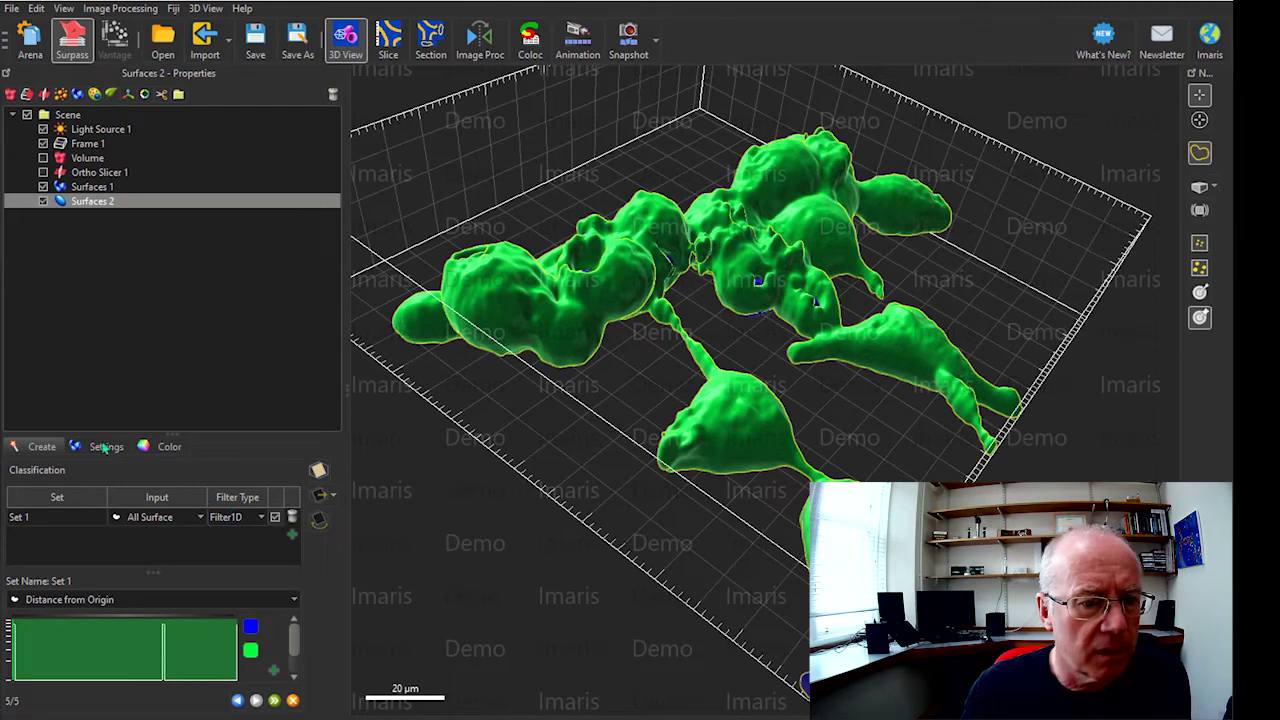
Show the colour and material settings for Surfaces 2
click(163, 448)
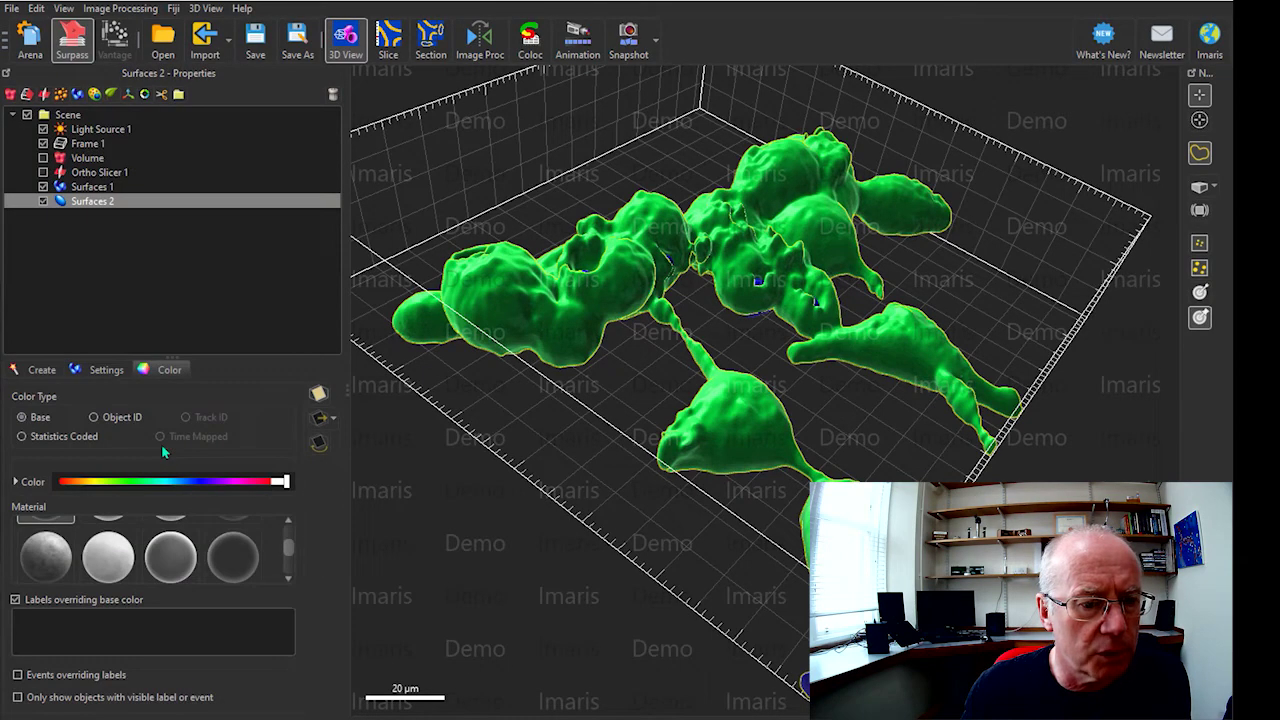
drag(289, 551, 289, 519)
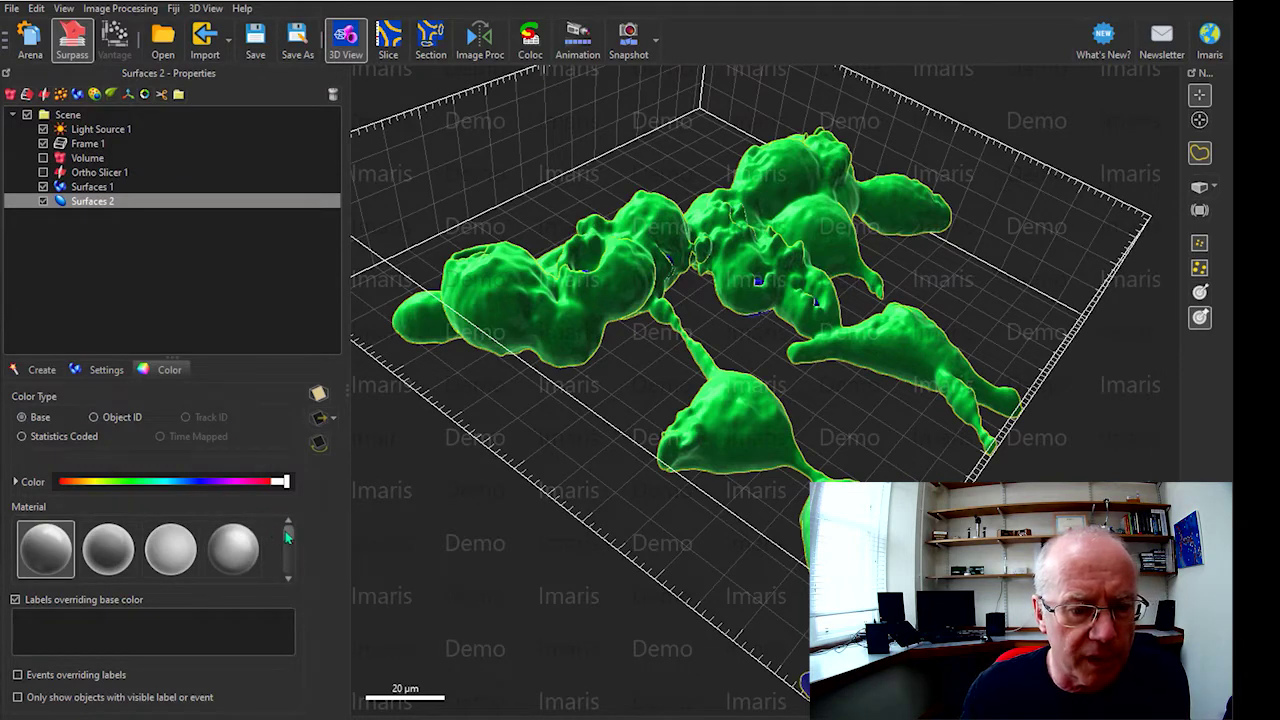
mouse_move(287, 538)
mouse_down()
mouse_move(300, 547)
mouse_move(306, 533)
mouse_up()
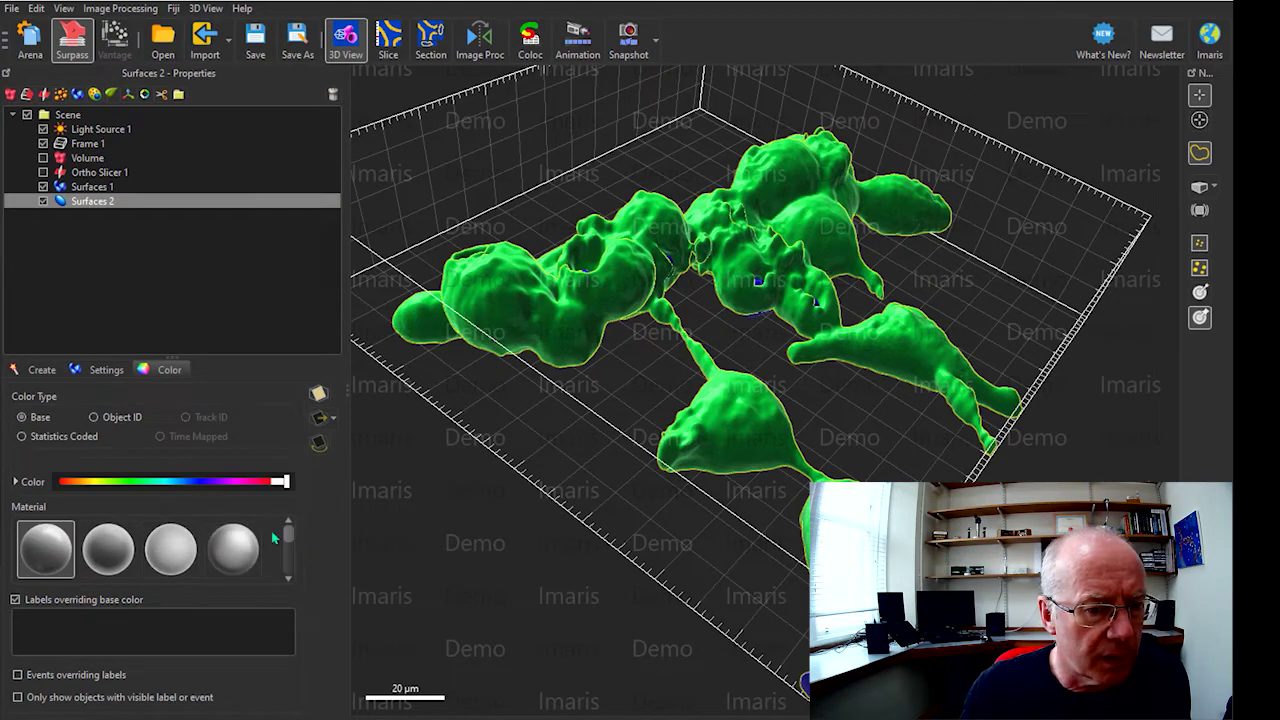
Try several materials on the green cell surfaces and settle on a translucent one
click(122, 556)
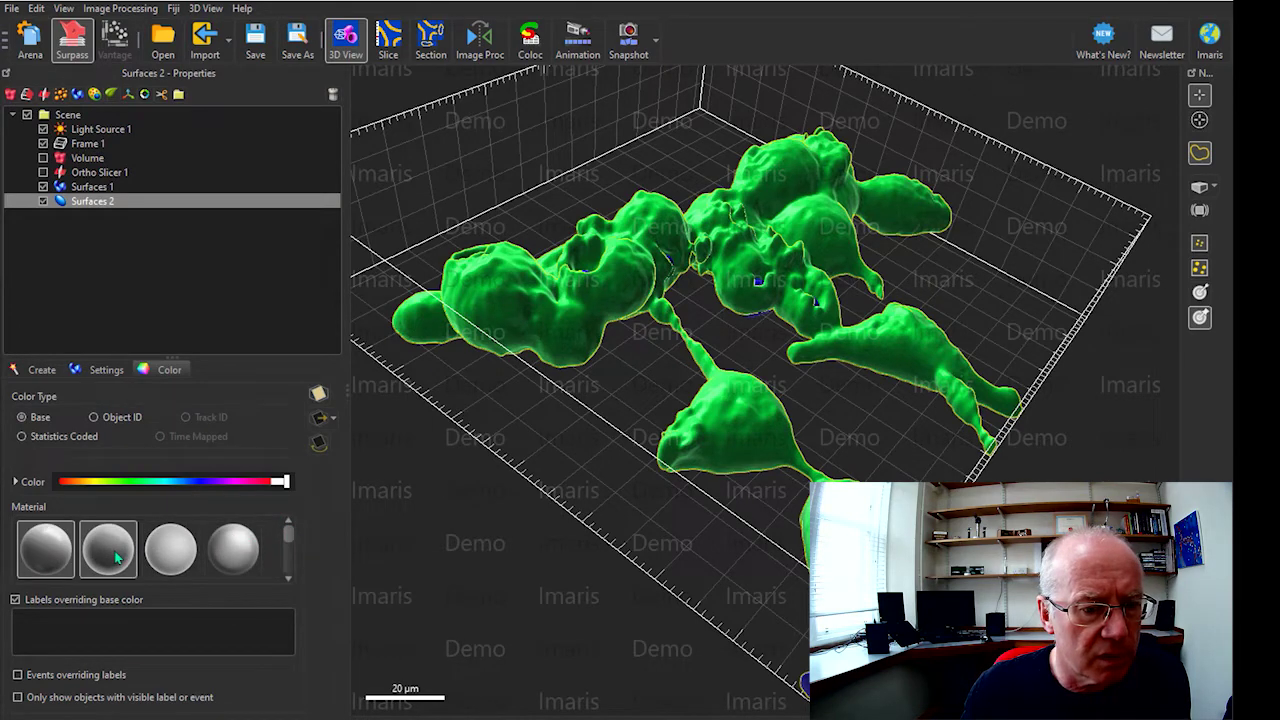
click(160, 563)
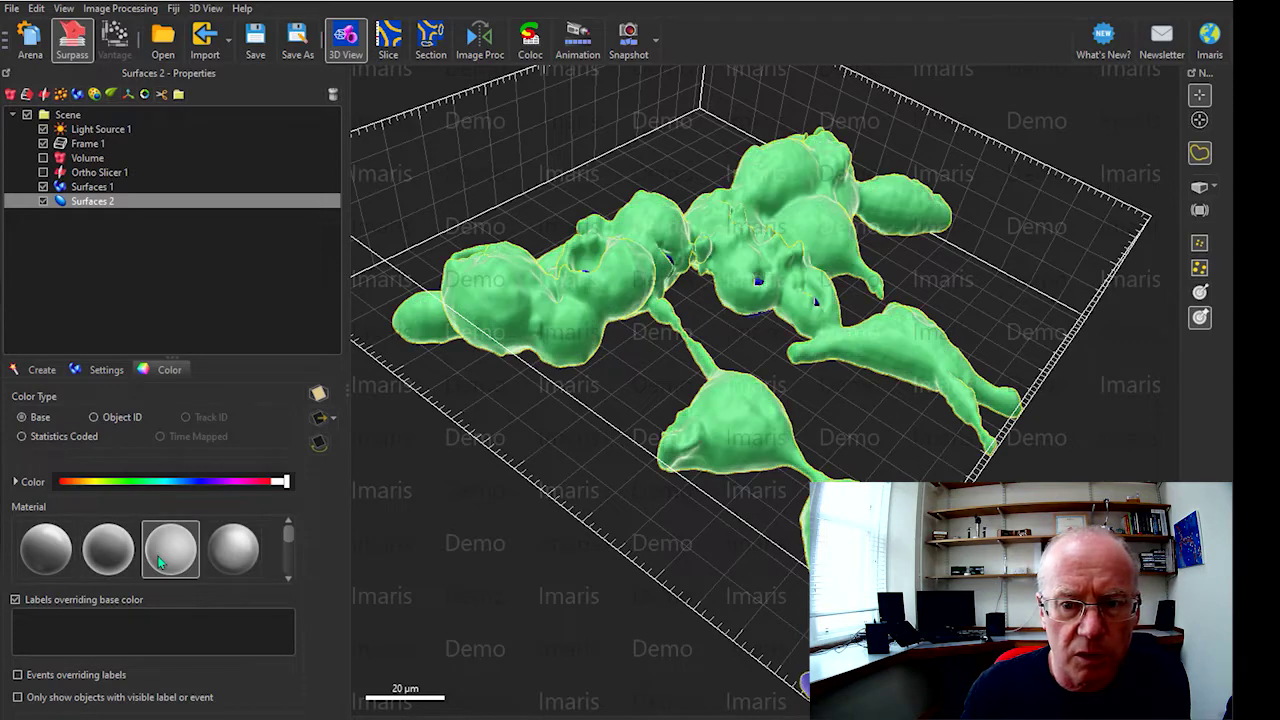
click(242, 555)
scroll(289, 541, down, 1)
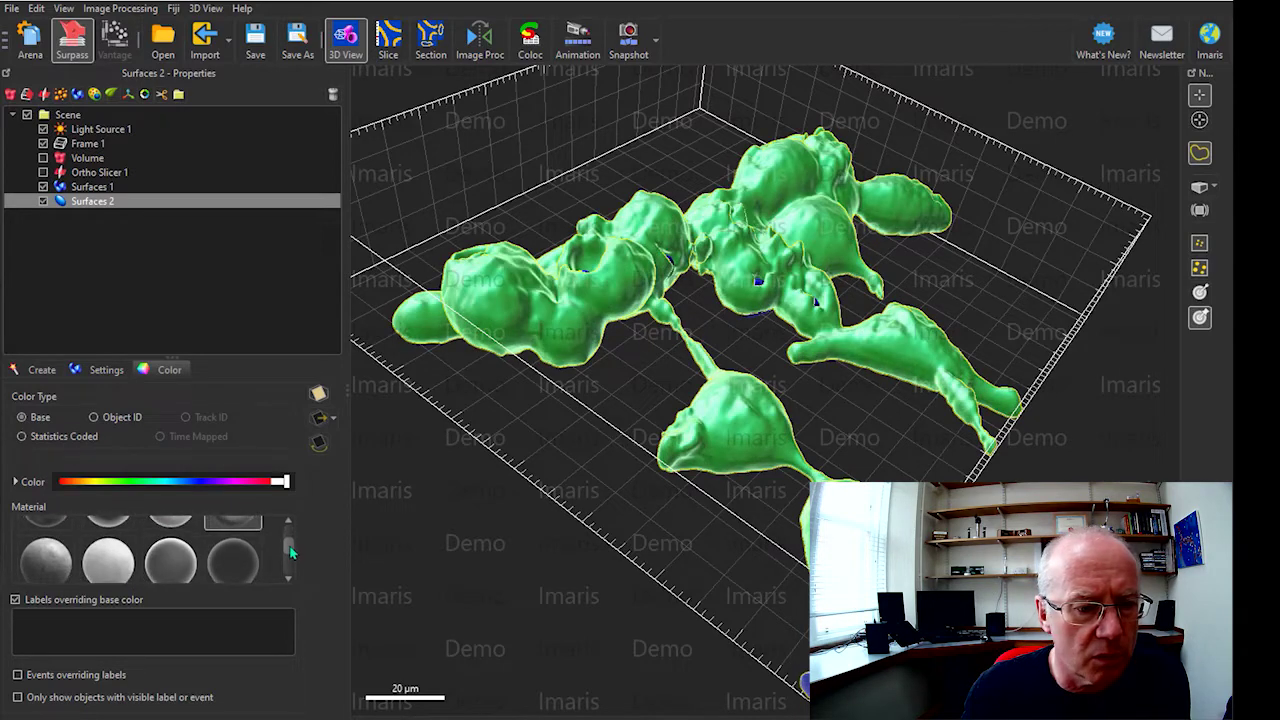
click(222, 559)
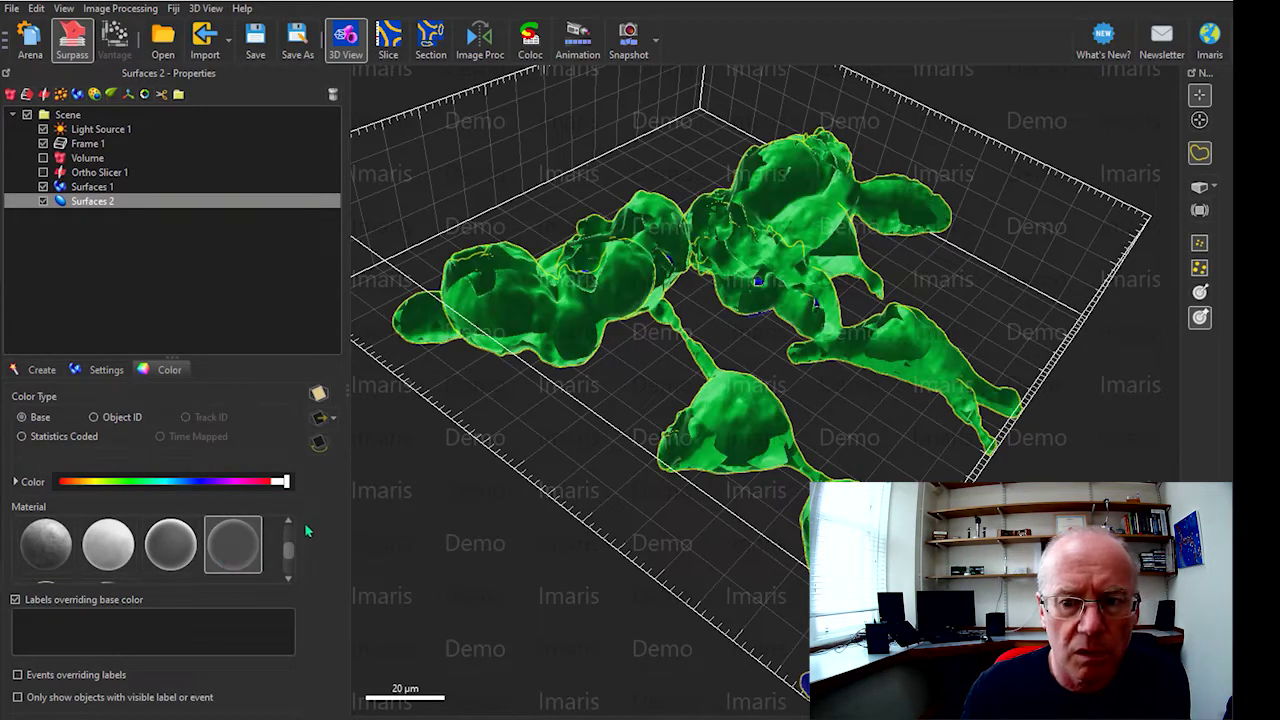
scroll(283, 548, down, 1)
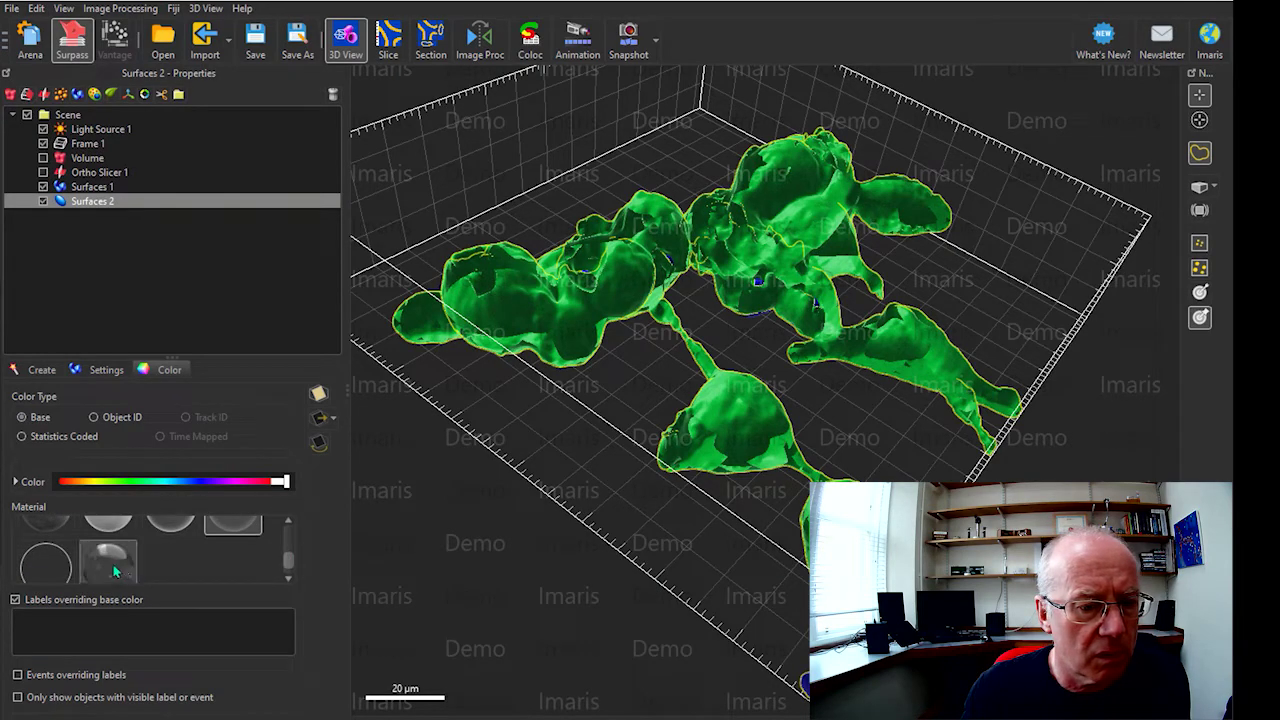
click(110, 562)
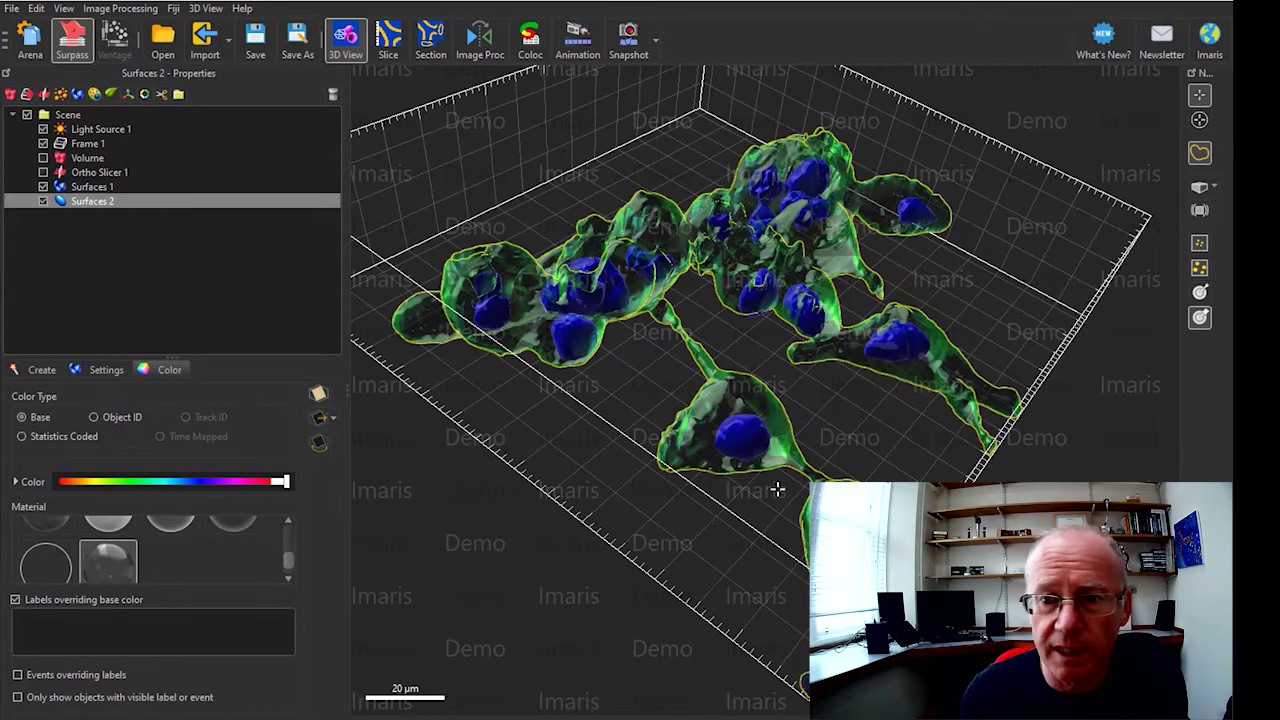
Rotate and zoom around the translucent green cell cluster to view the blue nuclei inside
drag(777, 489, 587, 427)
scroll(622, 358, up, 10)
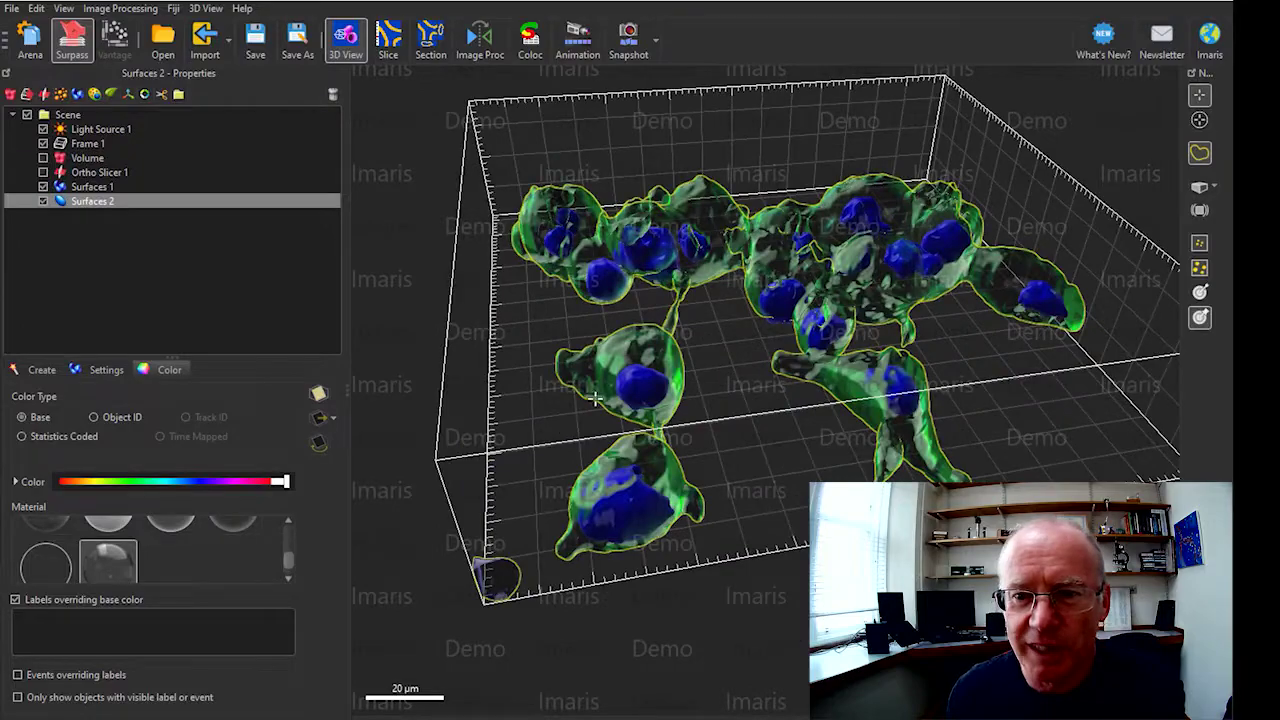
scroll(622, 358, up, 8)
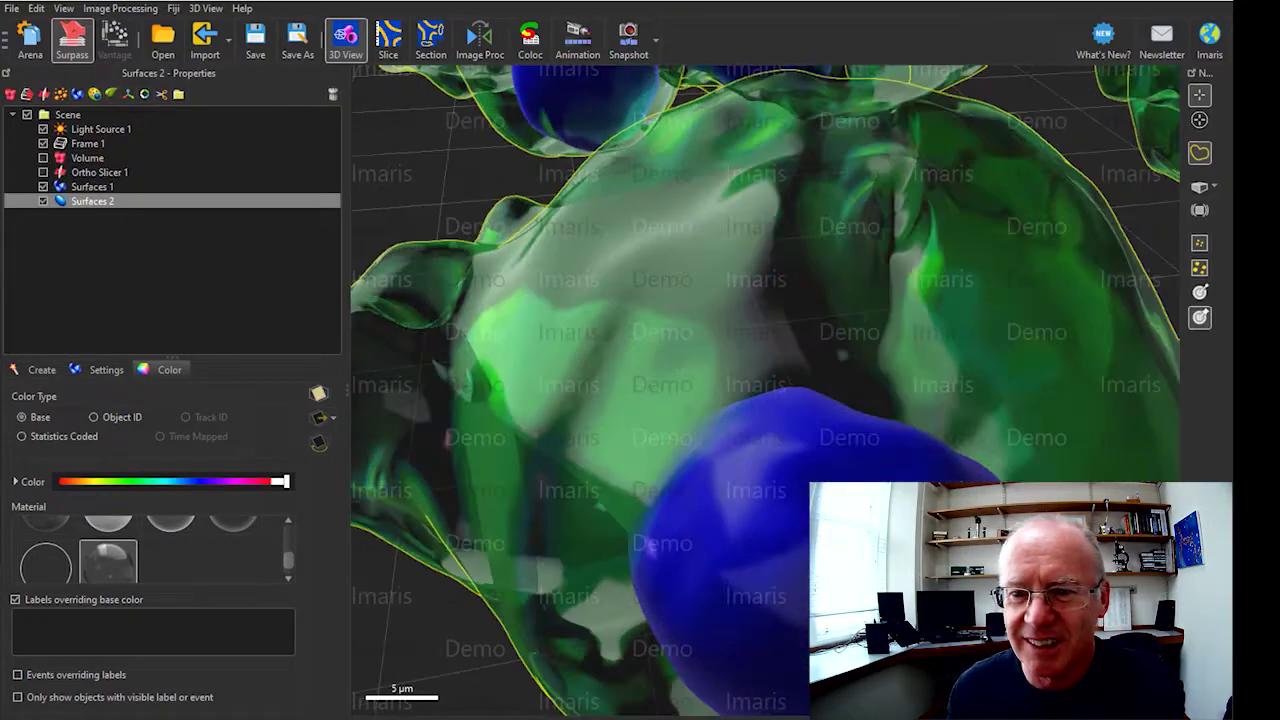
scroll(967, 472, down, 15)
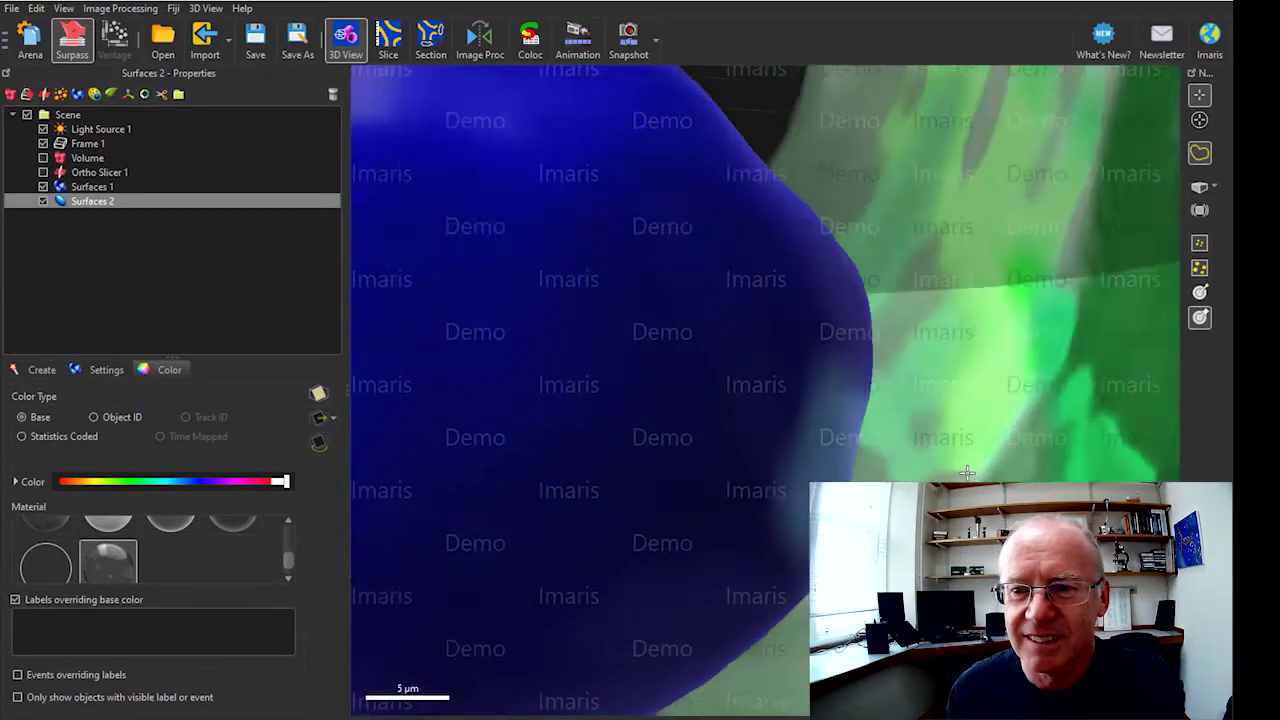
drag(1138, 476, 878, 349)
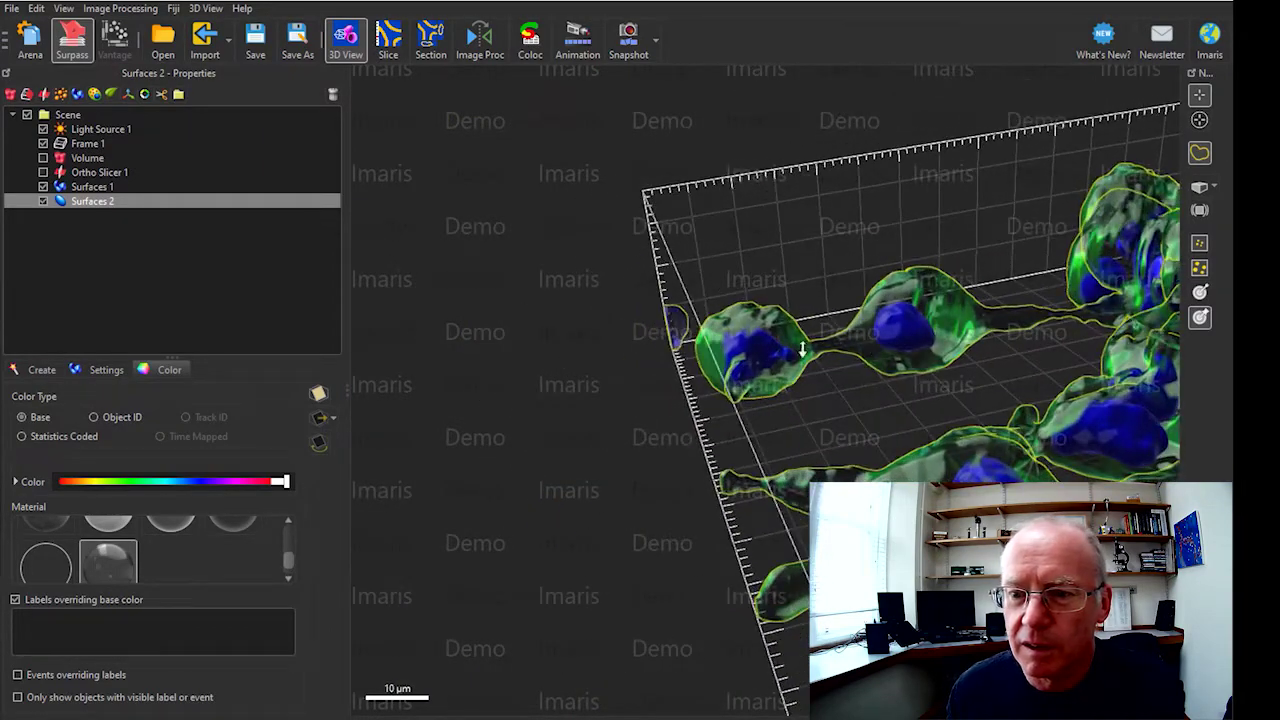
drag(1057, 415, 665, 371)
drag(959, 355, 843, 423)
scroll(660, 374, up, 5)
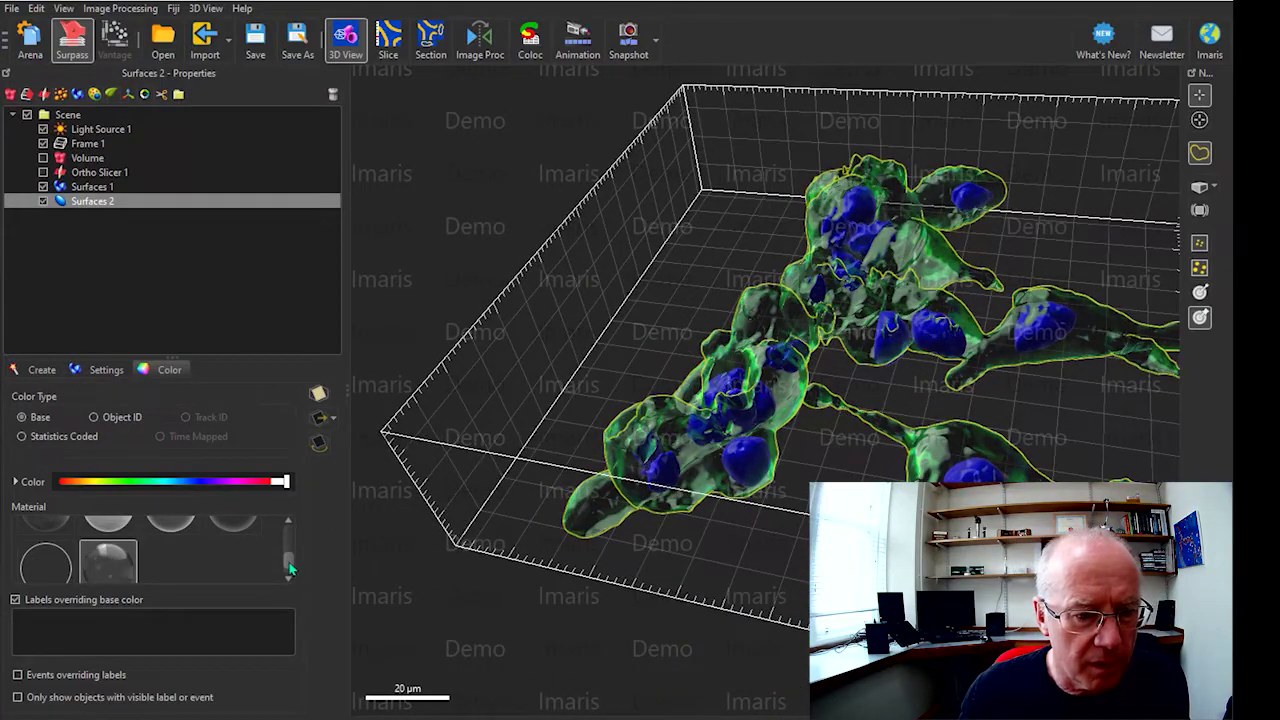
scroll(288, 568, up, 2)
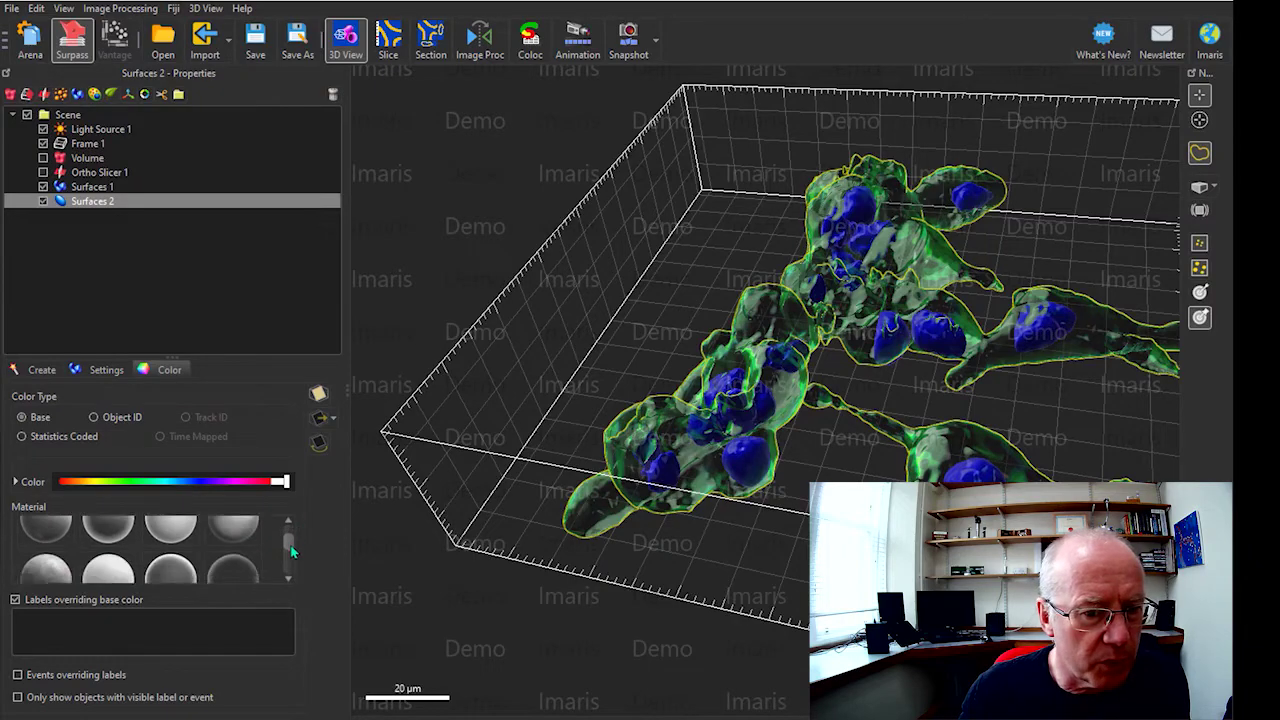
scroll(292, 551, down, 1)
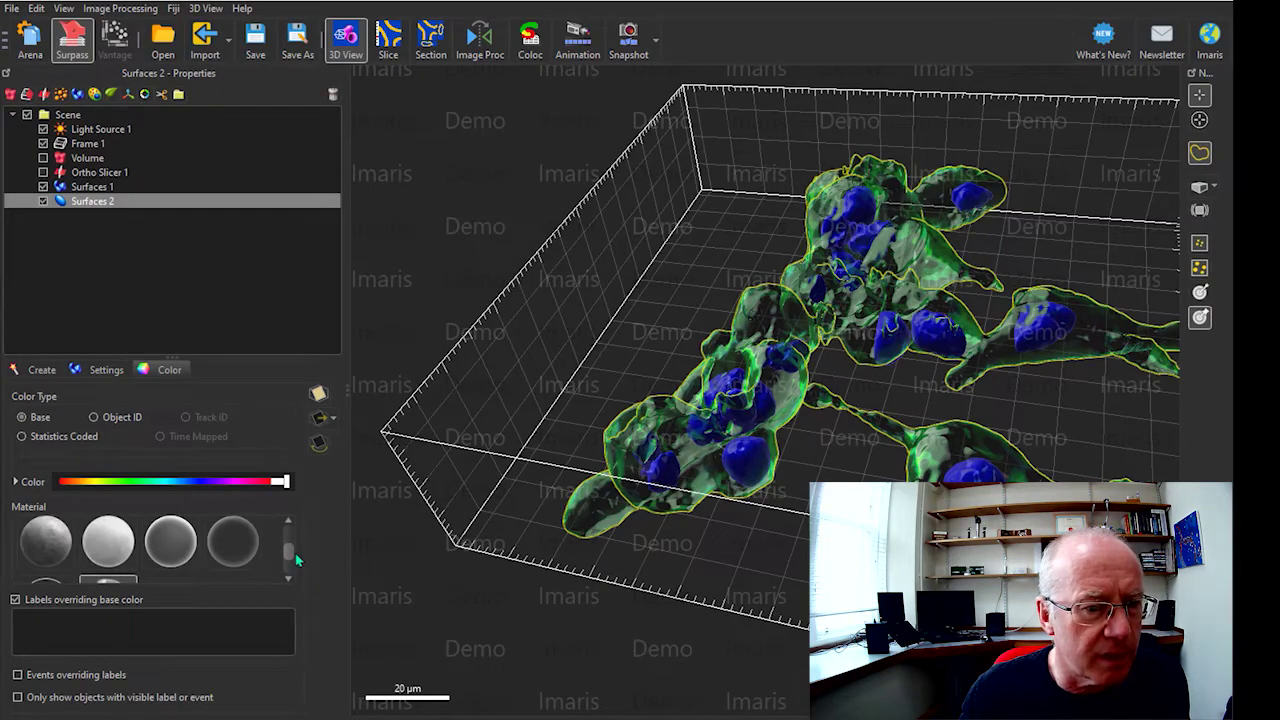
Orbit the cluster further into a tilted side view of the bounding box
drag(960, 390, 777, 391)
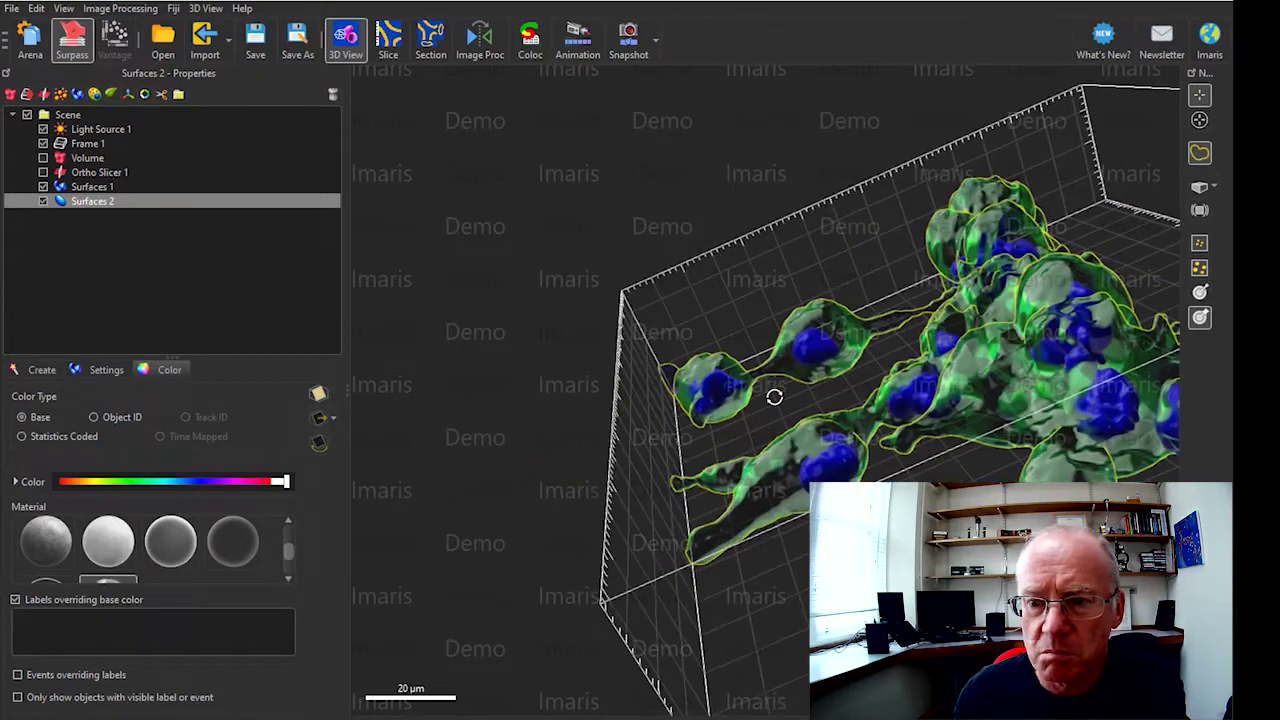
drag(899, 410, 881, 364)
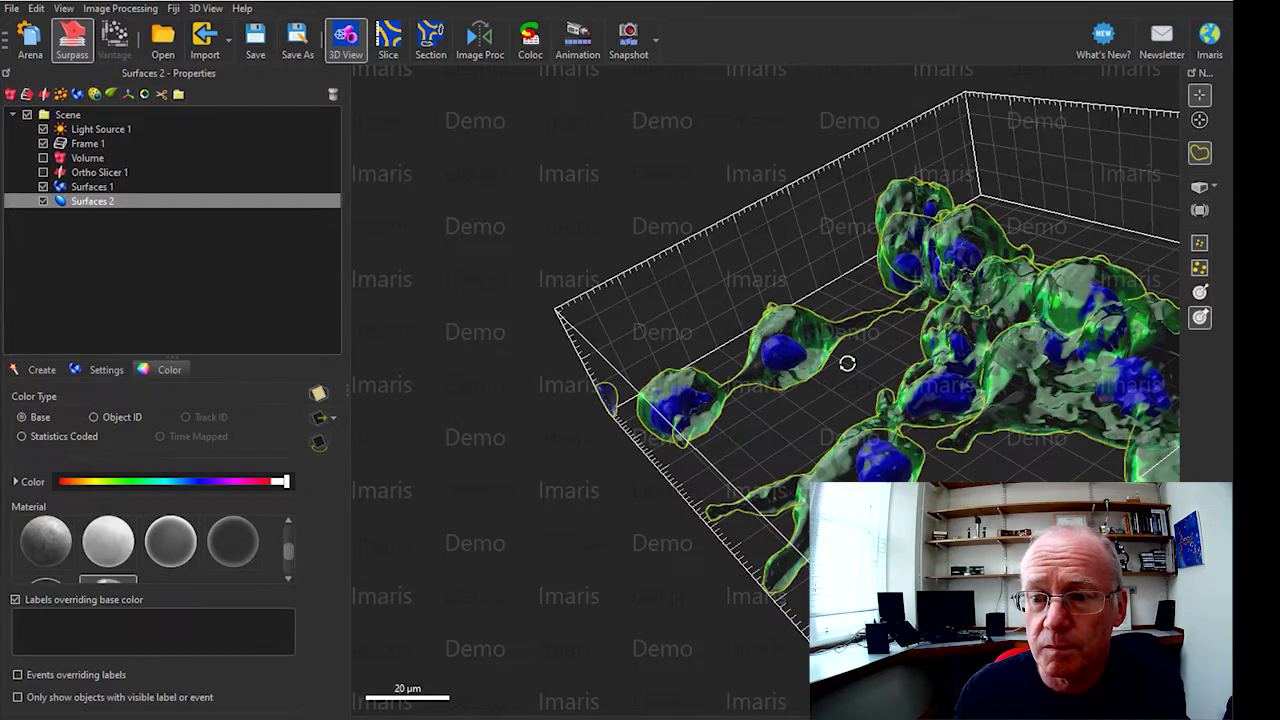
scroll(857, 337, down, 3)
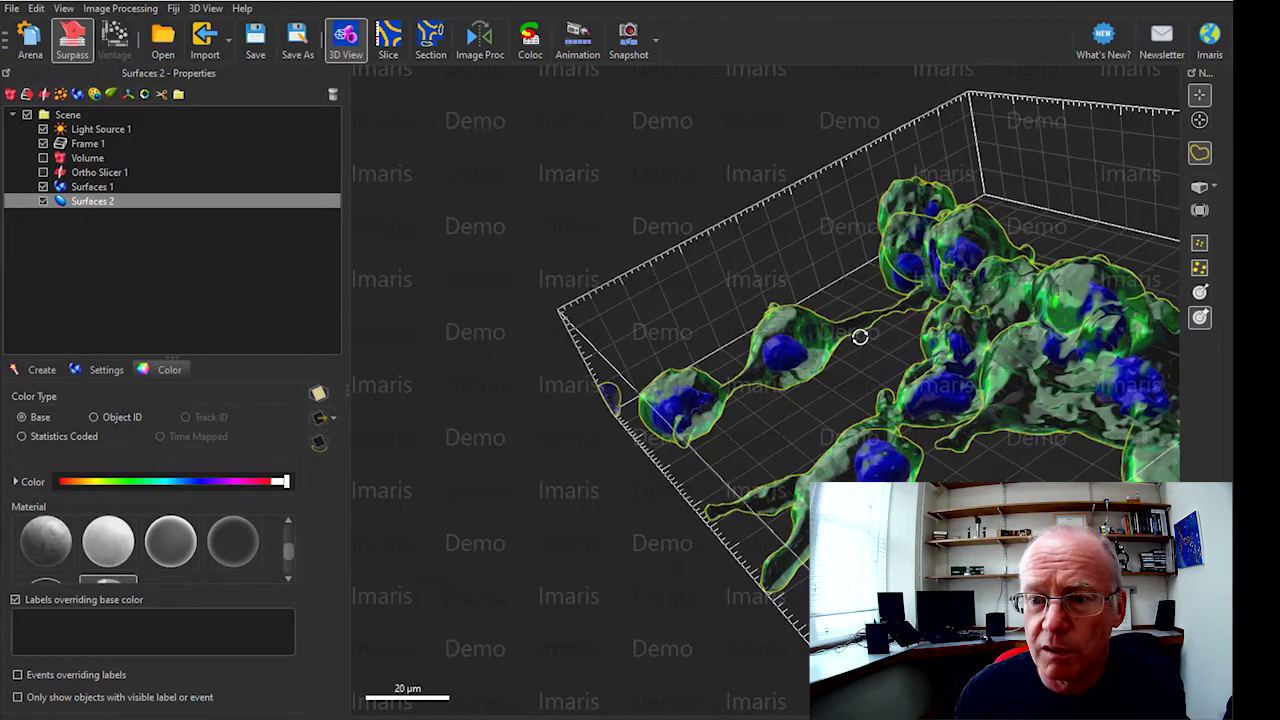
scroll(844, 337, down, 5)
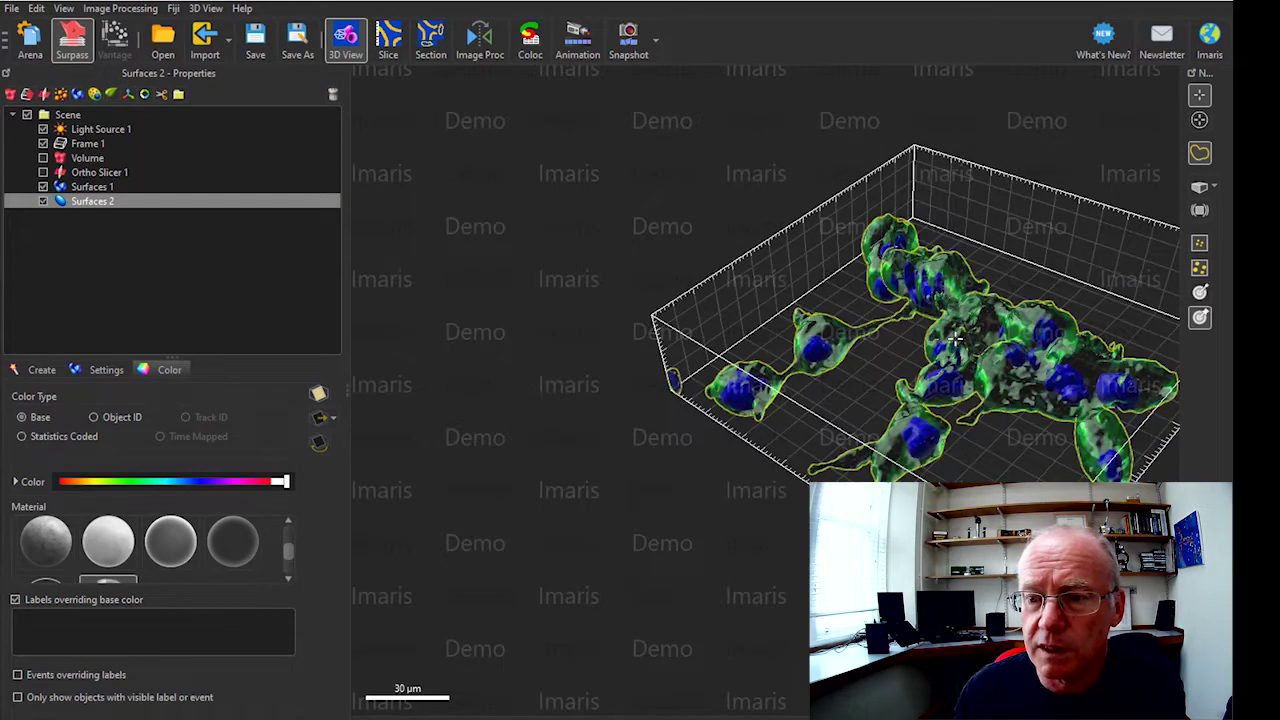
scroll(930, 313, up, 2)
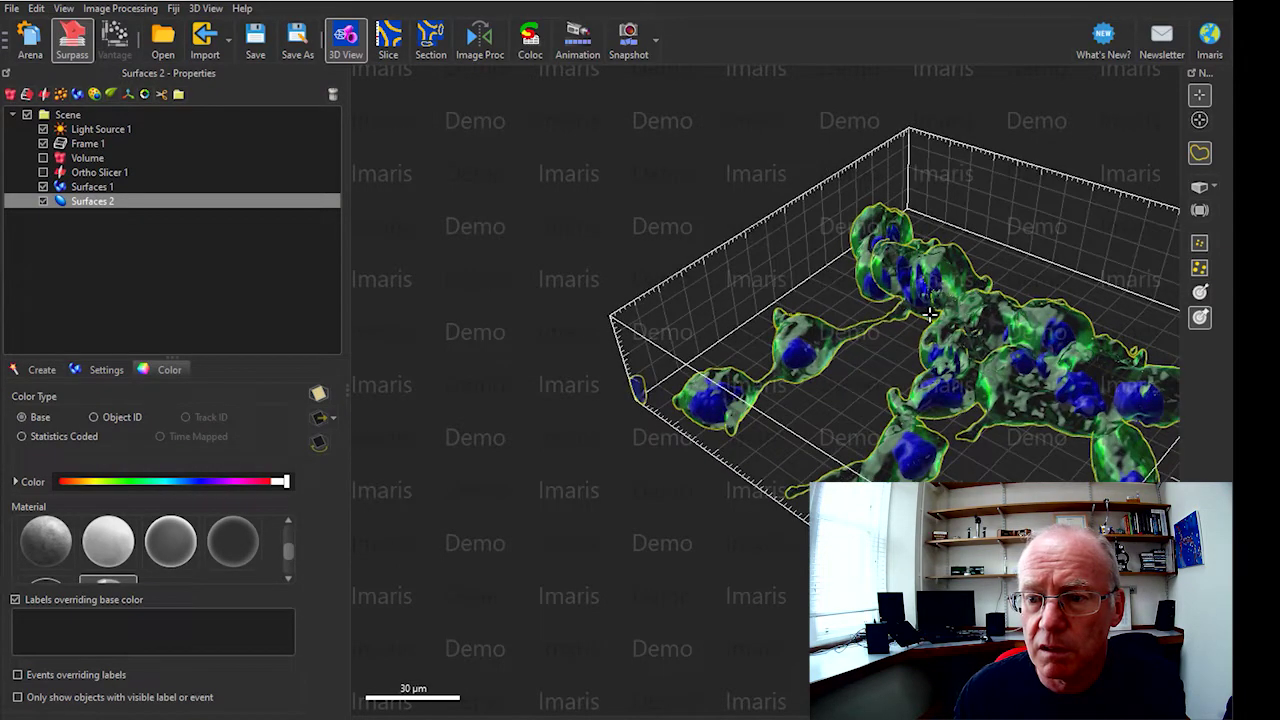
scroll(890, 388, up, 1)
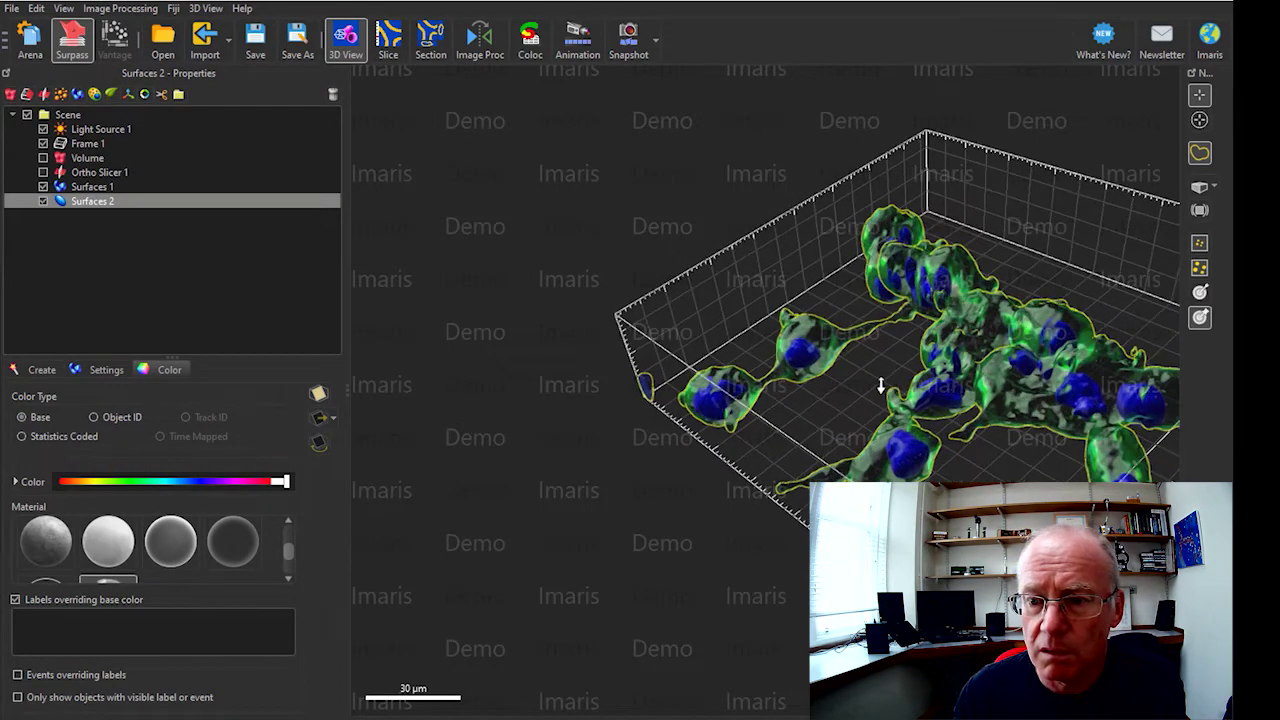
scroll(881, 386, down, 3)
drag(860, 387, 397, 420)
scroll(908, 386, up, 5)
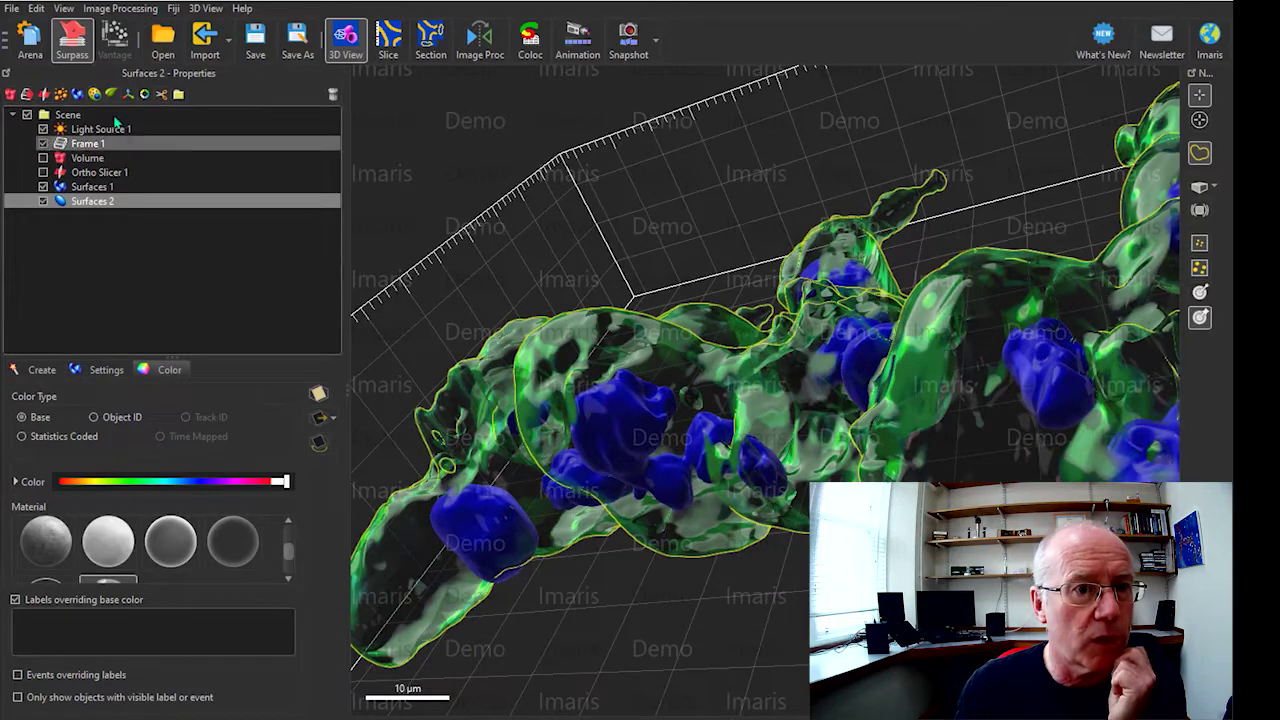
Add a Surfaces 3 object built from Channel 3
click(79, 94)
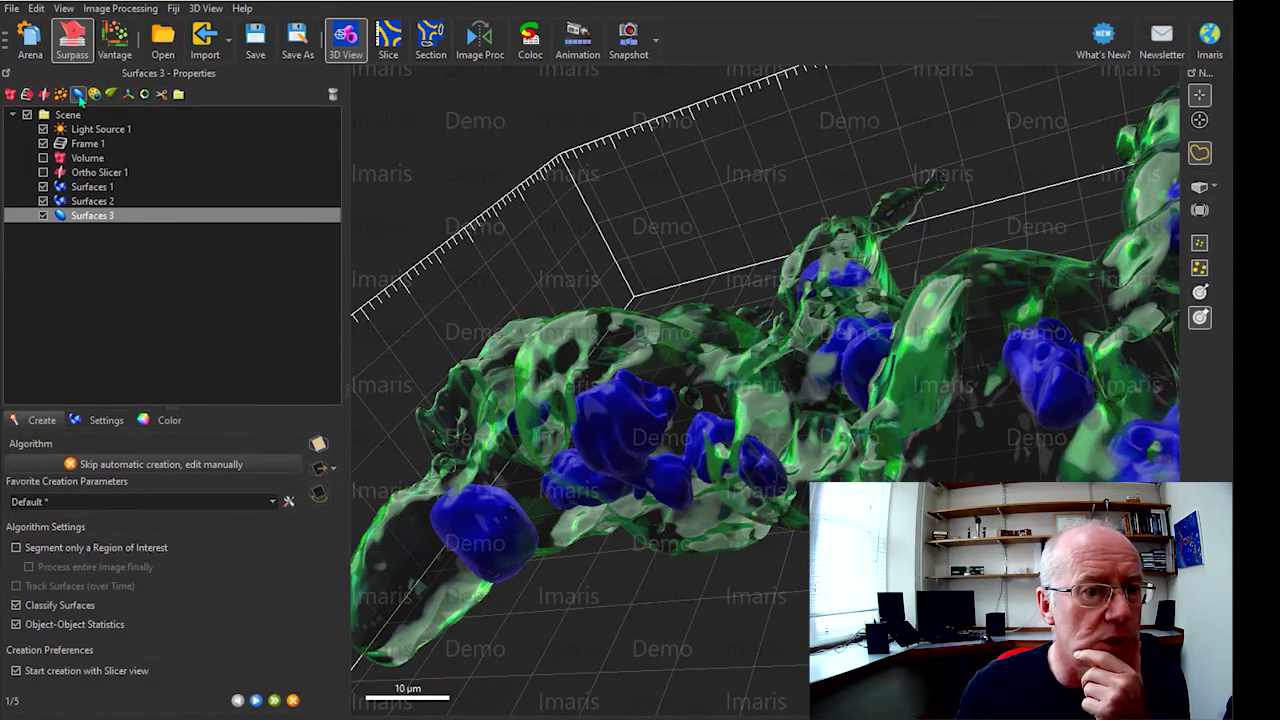
click(257, 701)
click(272, 505)
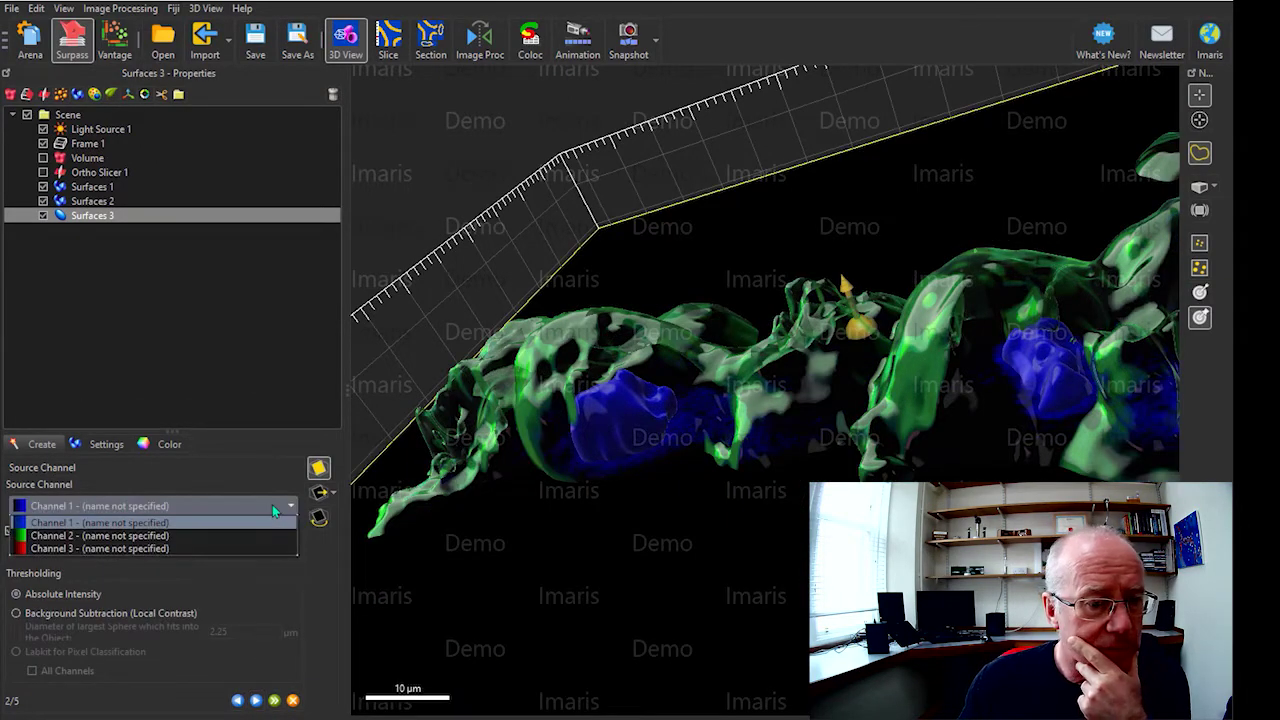
click(170, 548)
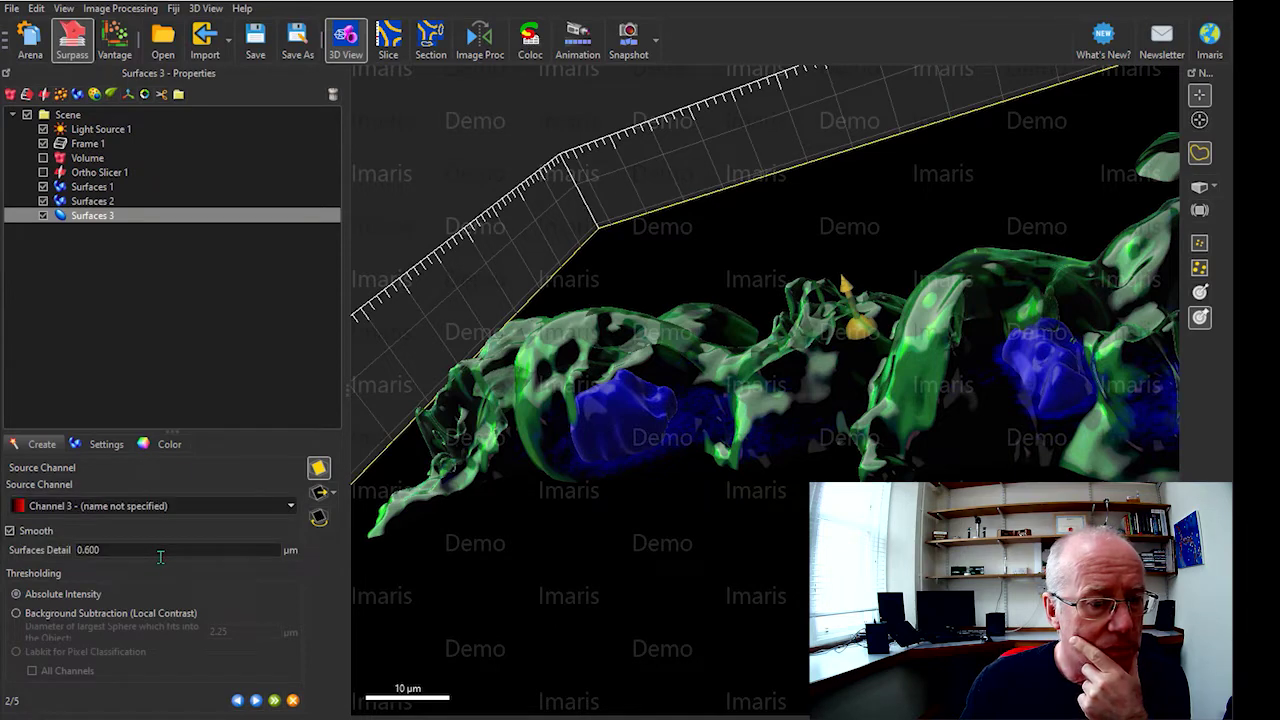
click(256, 700)
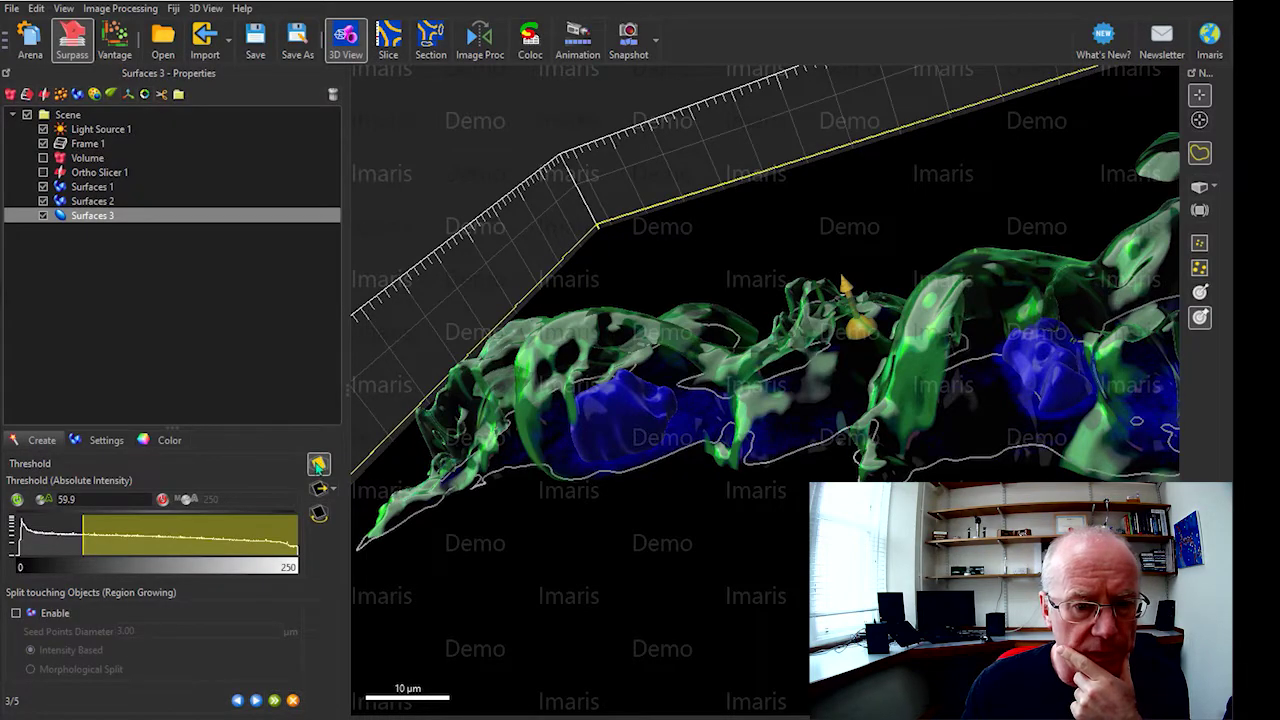
Preview the thresholded surfaces and raise the threshold to 180 so only bright puncta remain
click(318, 465)
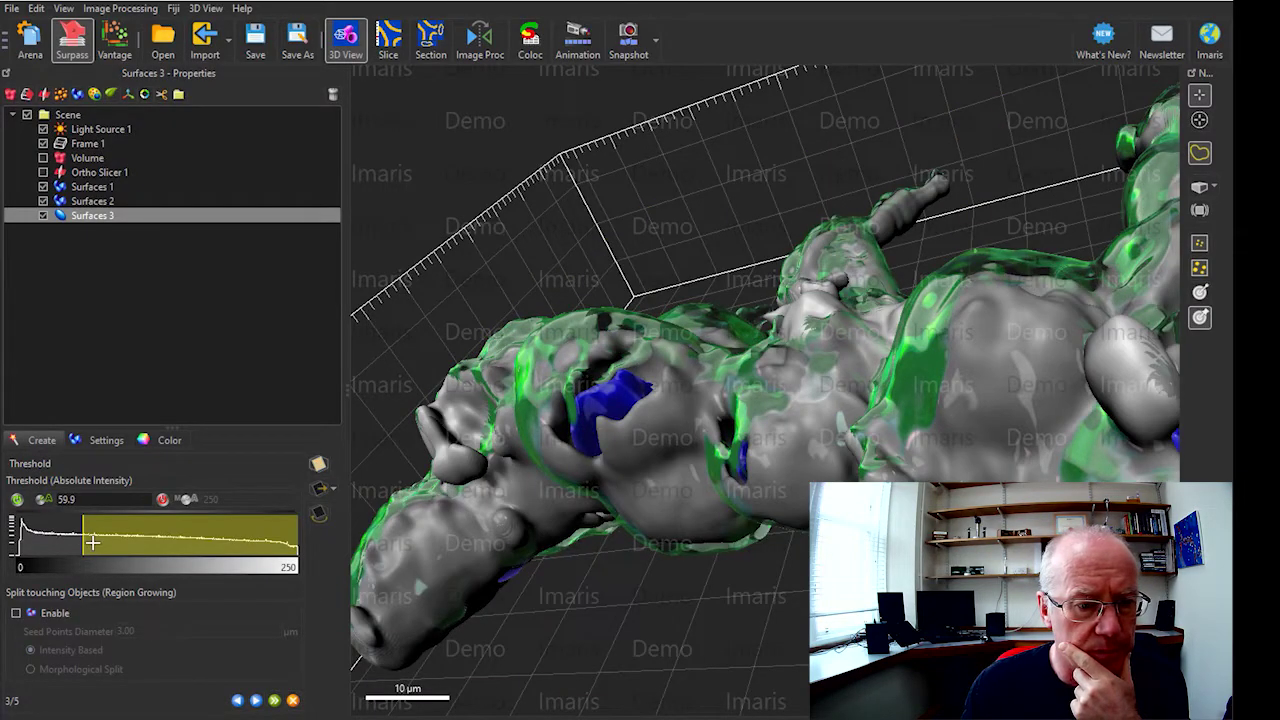
drag(92, 541, 123, 541)
scroll(662, 441, up, 3)
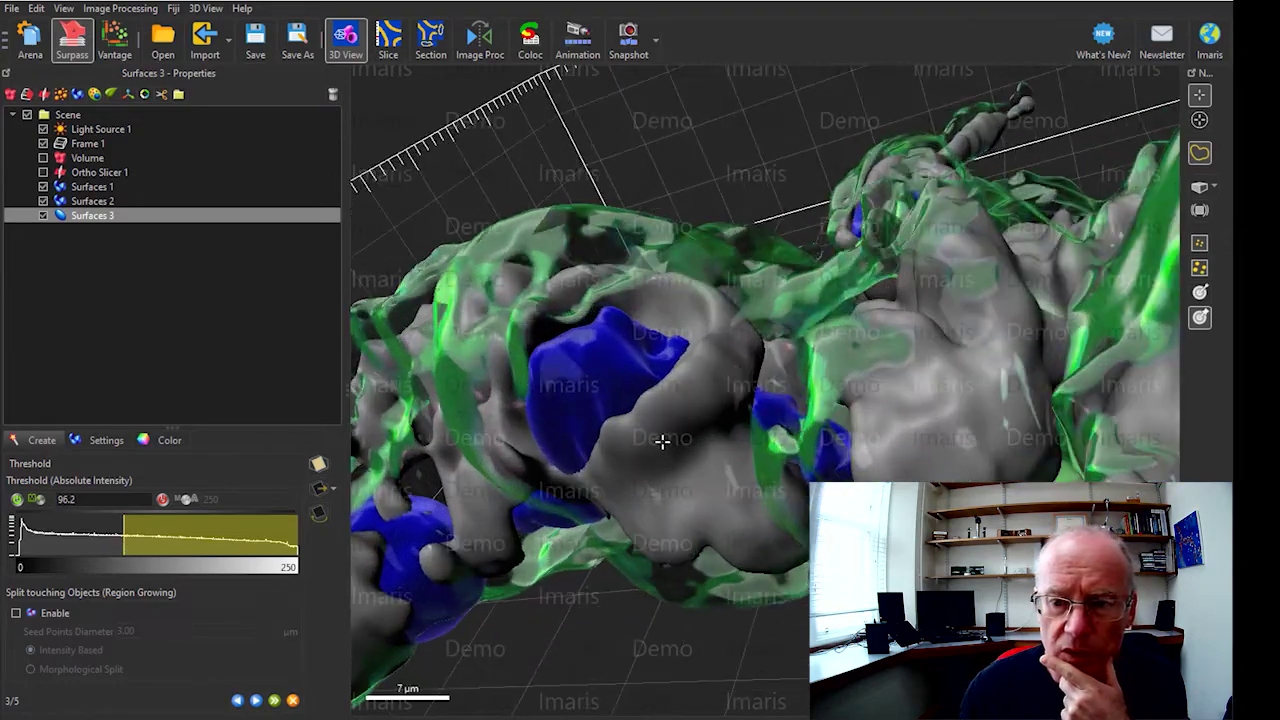
scroll(662, 441, down, 5)
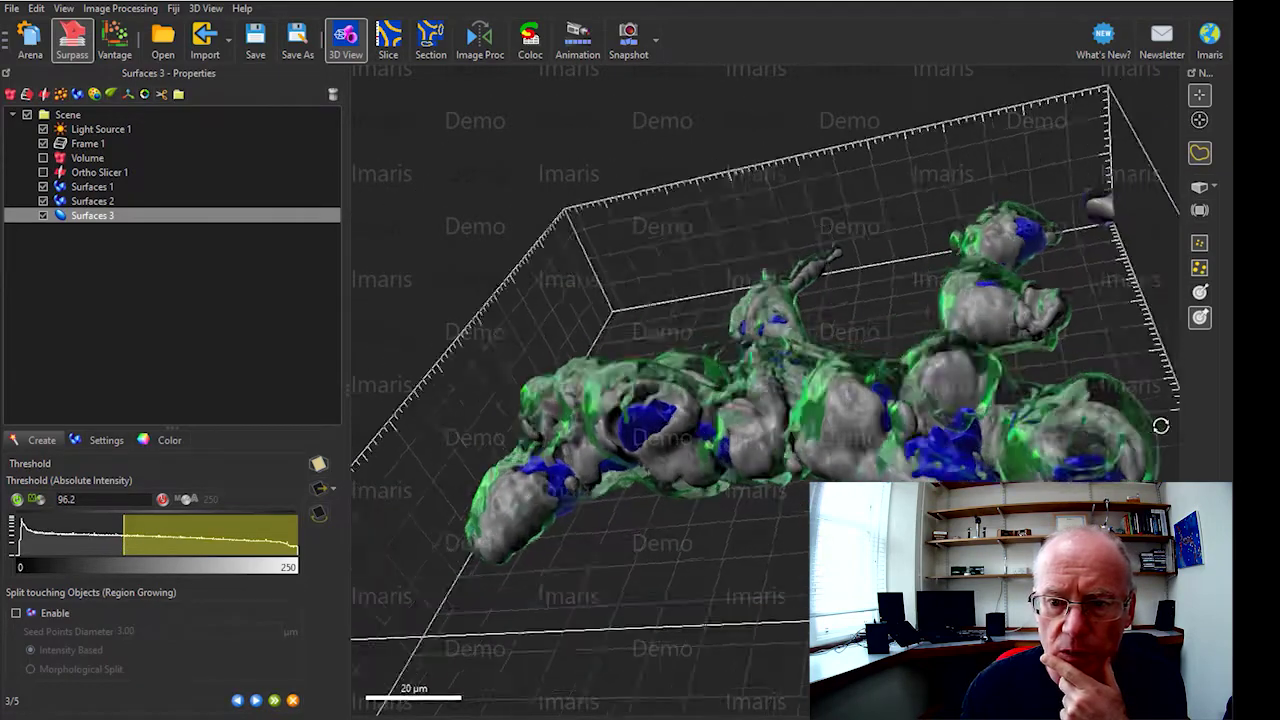
drag(1160, 426, 800, 450)
drag(123, 537, 261, 549)
drag(1019, 438, 626, 535)
drag(263, 537, 218, 538)
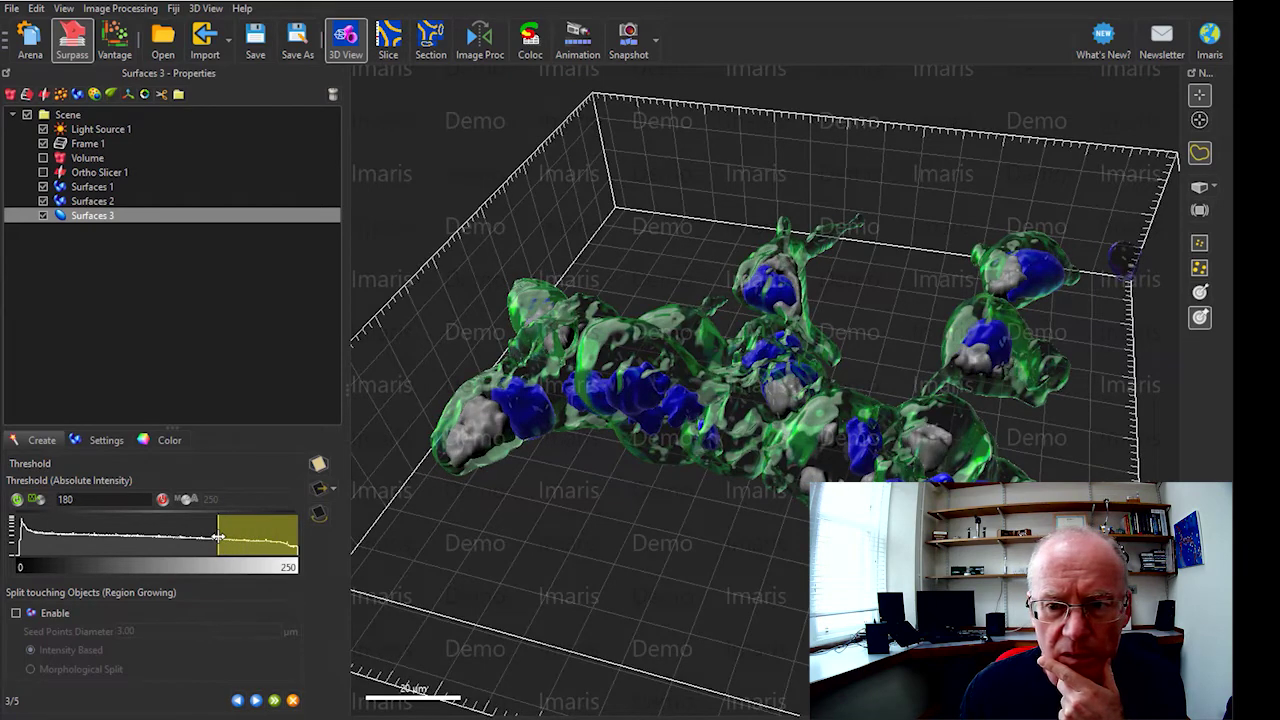
Keep the Number of Voxels Img=1 filter for the Surfaces 3 puncta
click(255, 701)
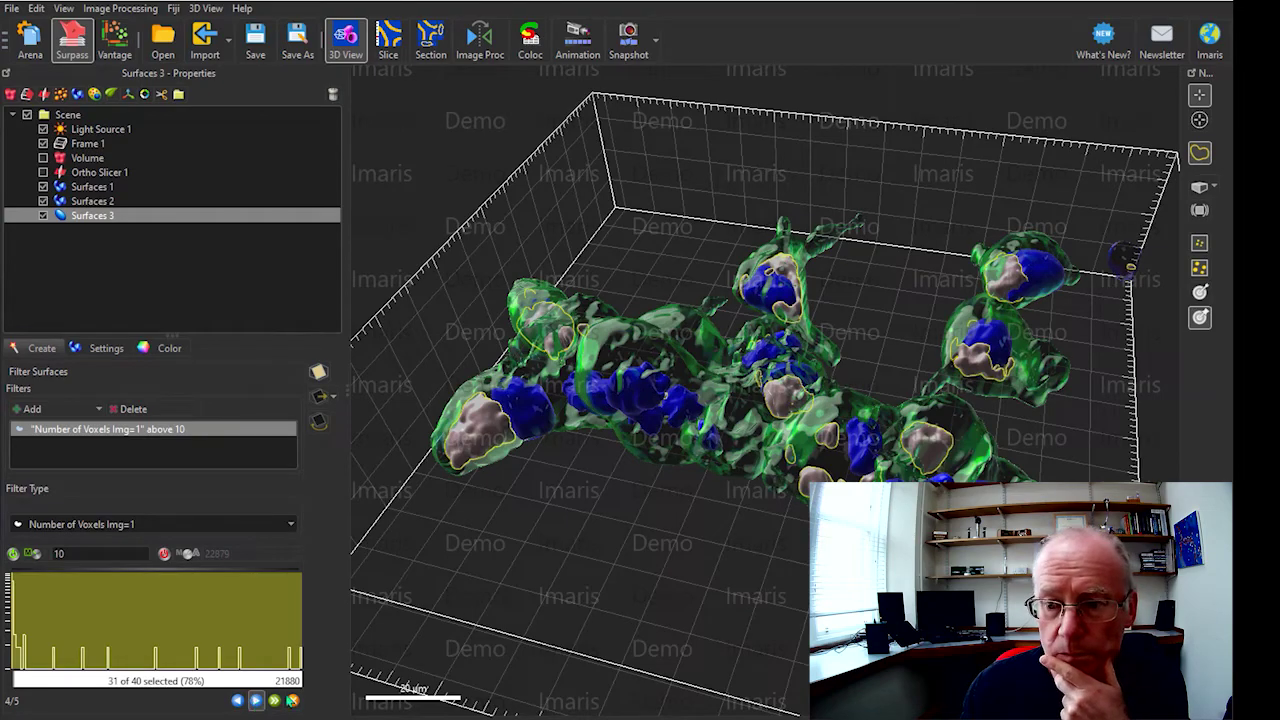
drag(892, 437, 786, 546)
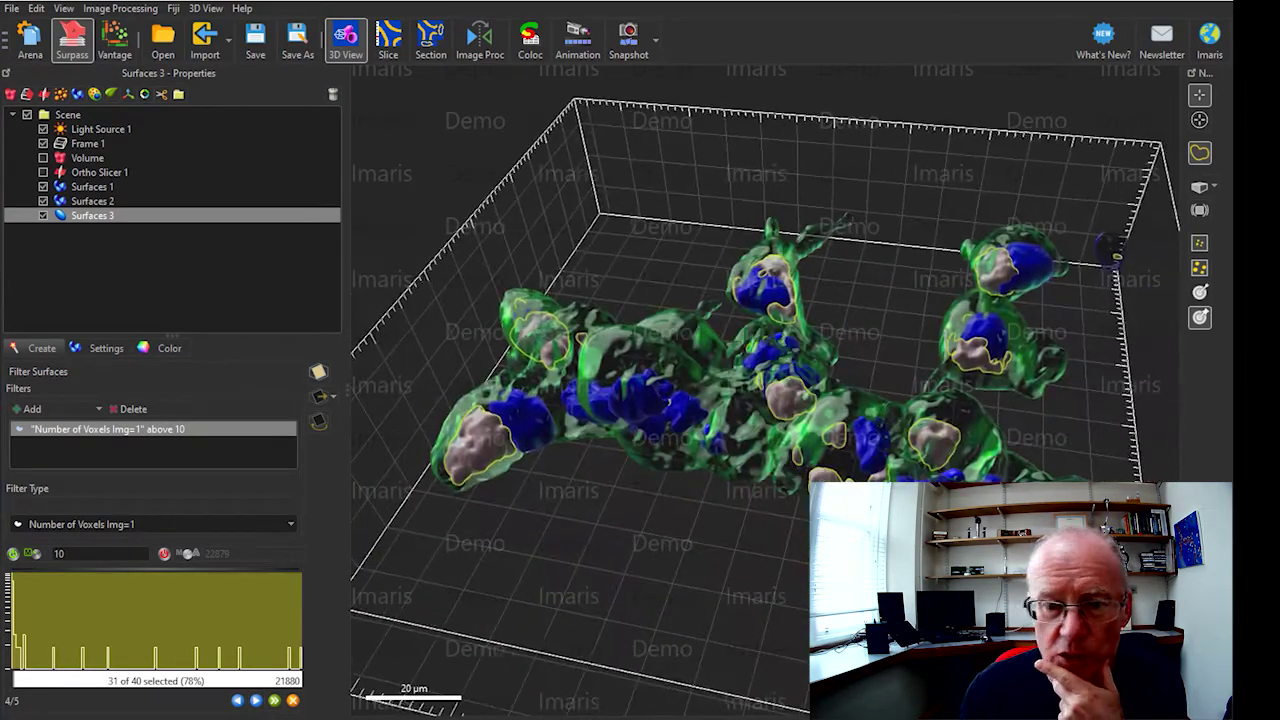
click(290, 525)
click(290, 527)
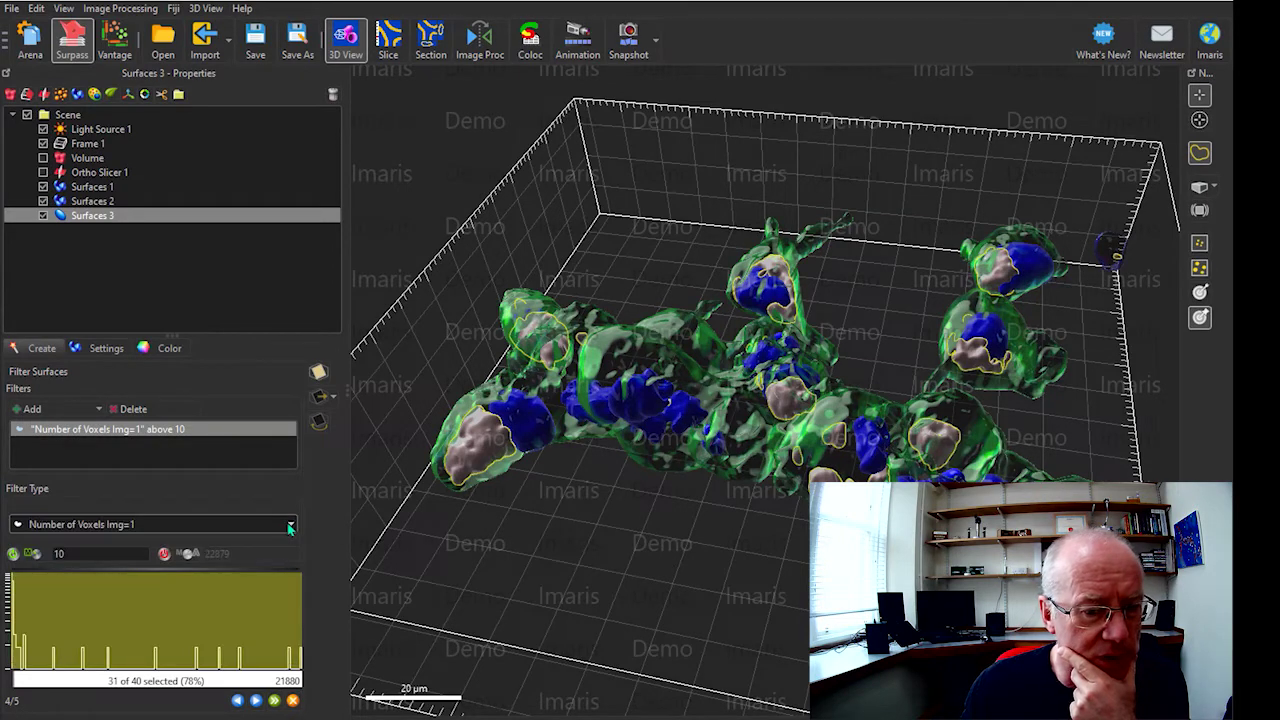
click(257, 701)
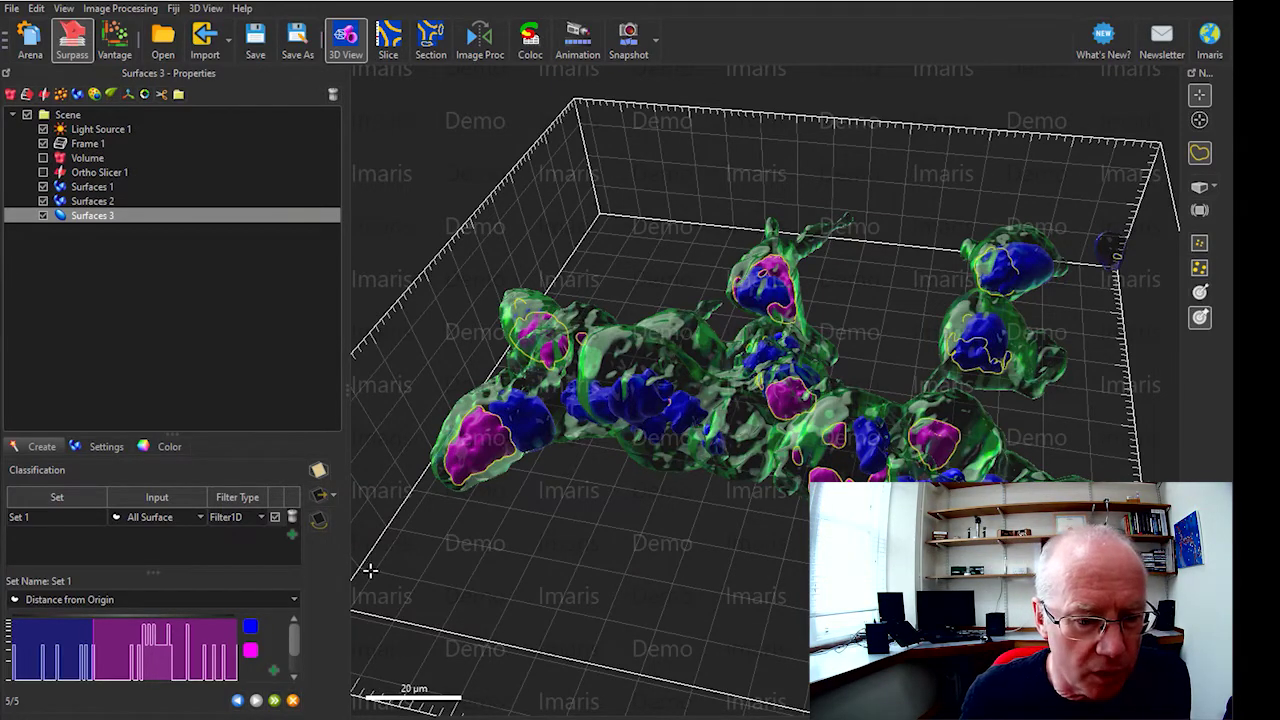
Recolour the Class B puncta from magenta to red
click(251, 650)
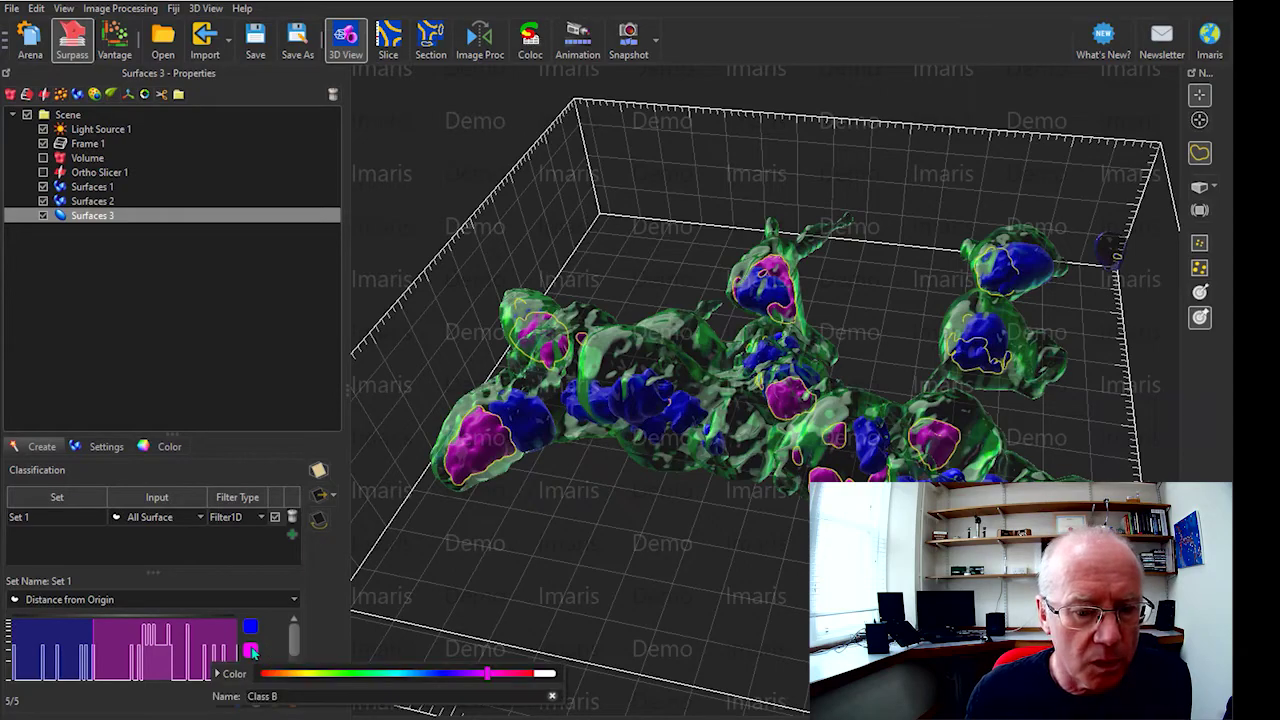
click(521, 675)
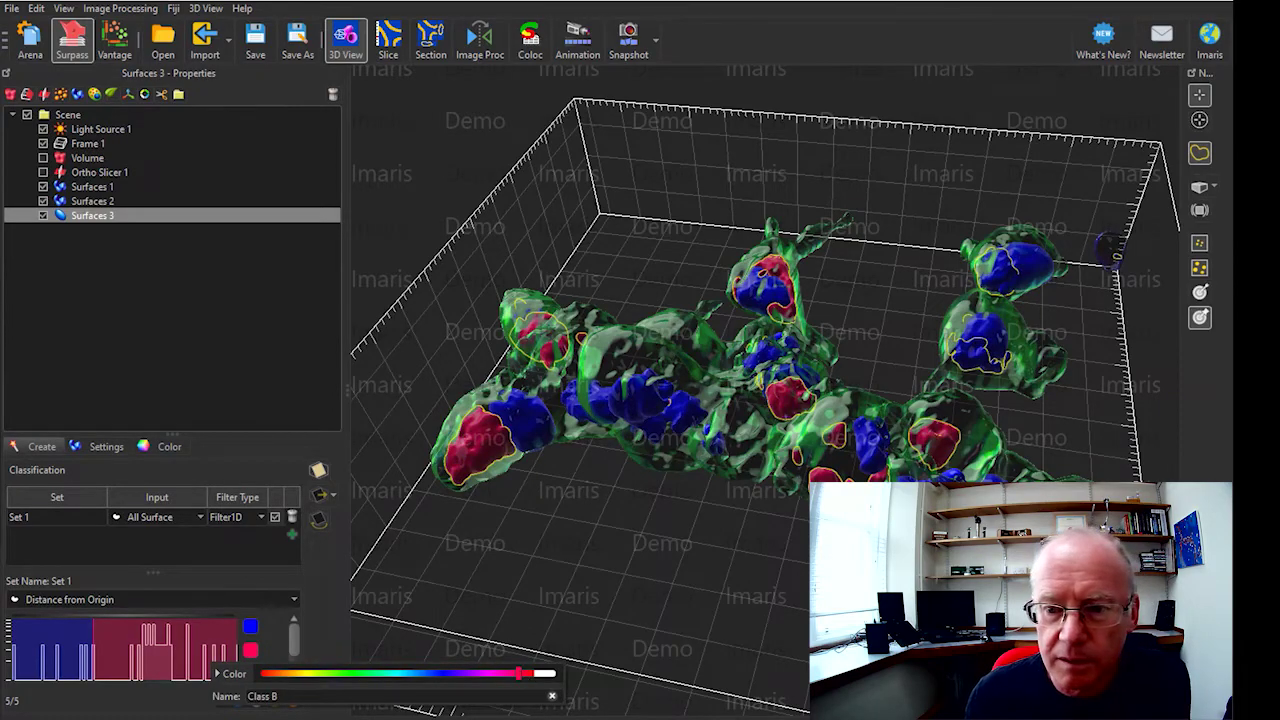
drag(1113, 255, 825, 335)
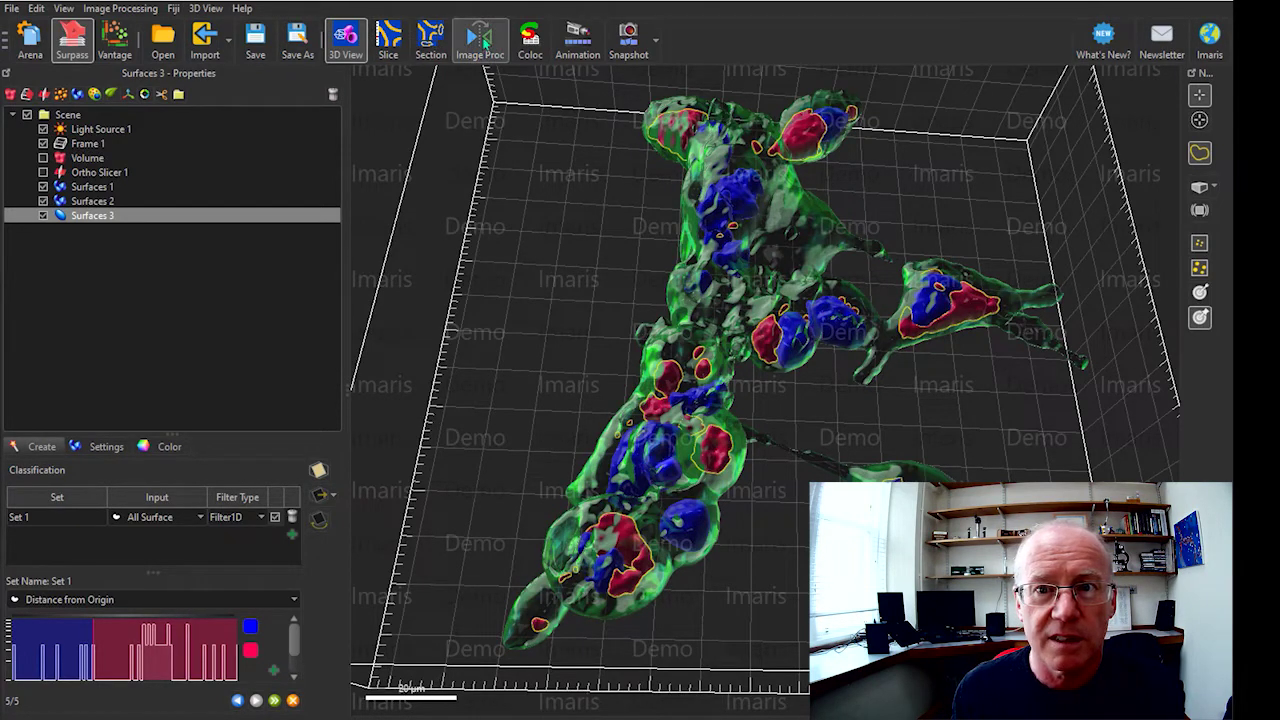
Open Coloc and set the Channel 3 threshold to 107 and Channel 2 to 143
click(531, 40)
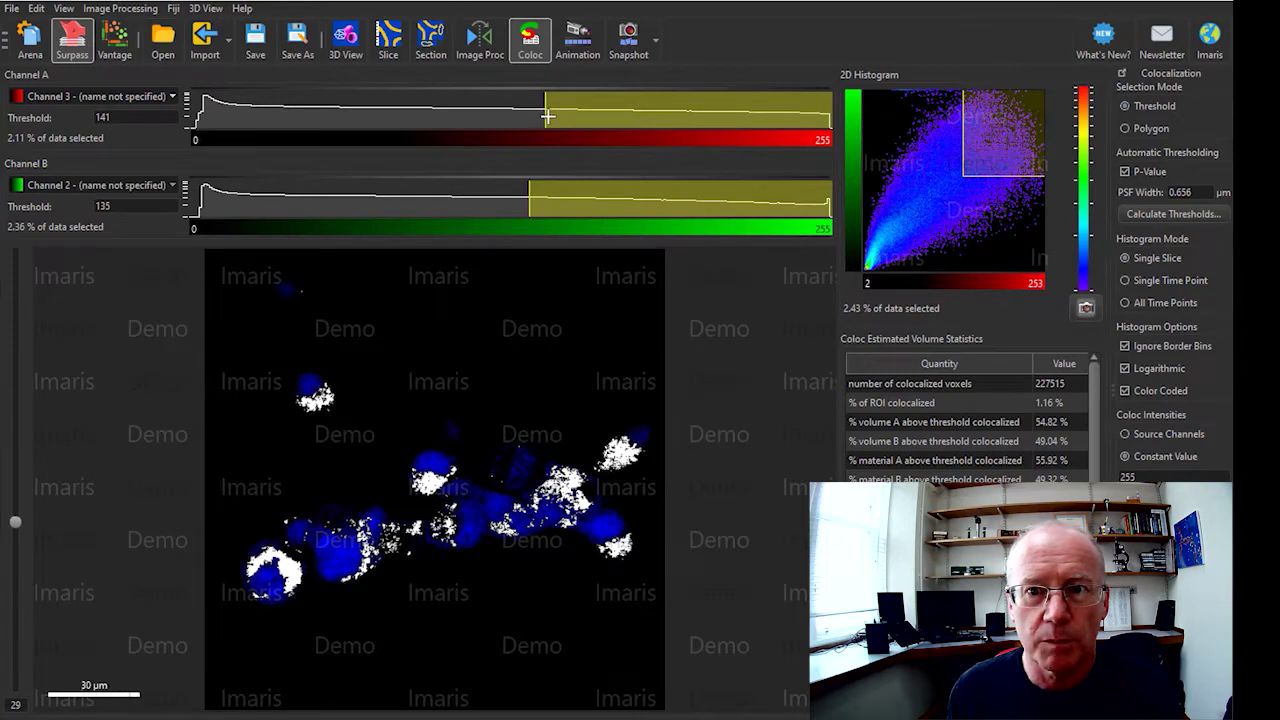
drag(546, 118, 460, 120)
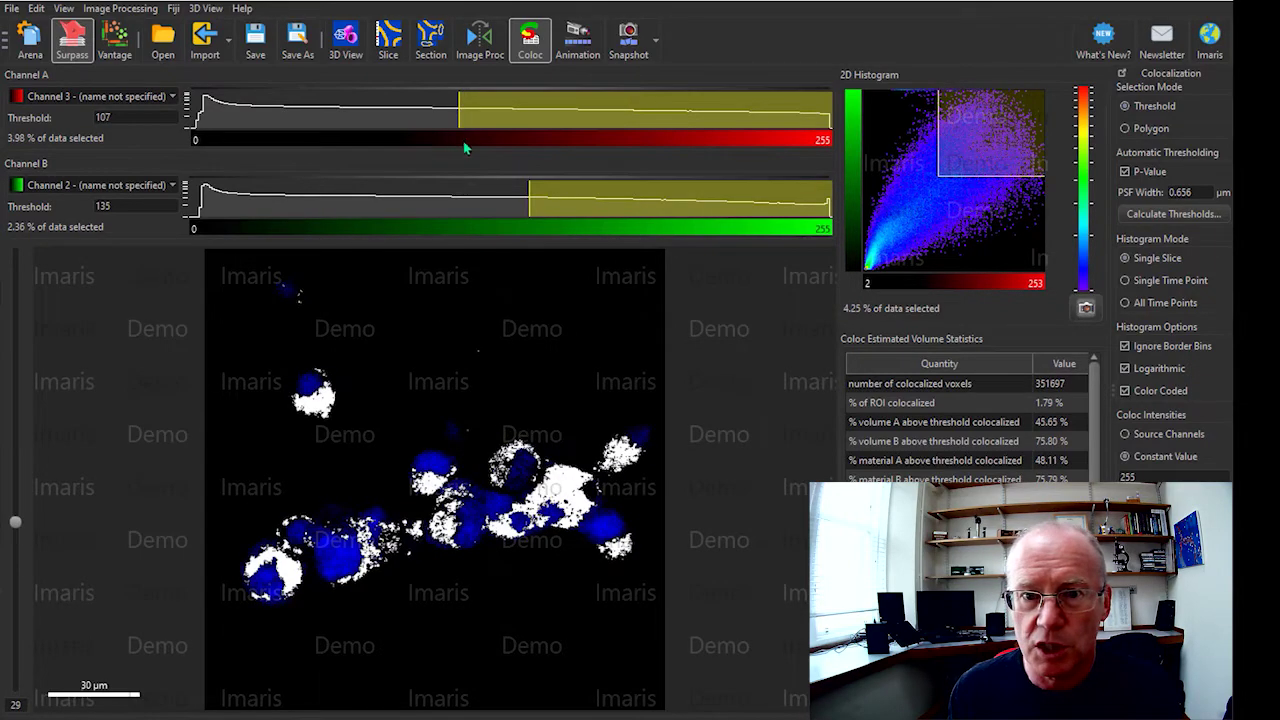
mouse_move(528, 209)
mouse_down()
mouse_move(443, 203)
mouse_move(567, 200)
mouse_move(549, 203)
mouse_up()
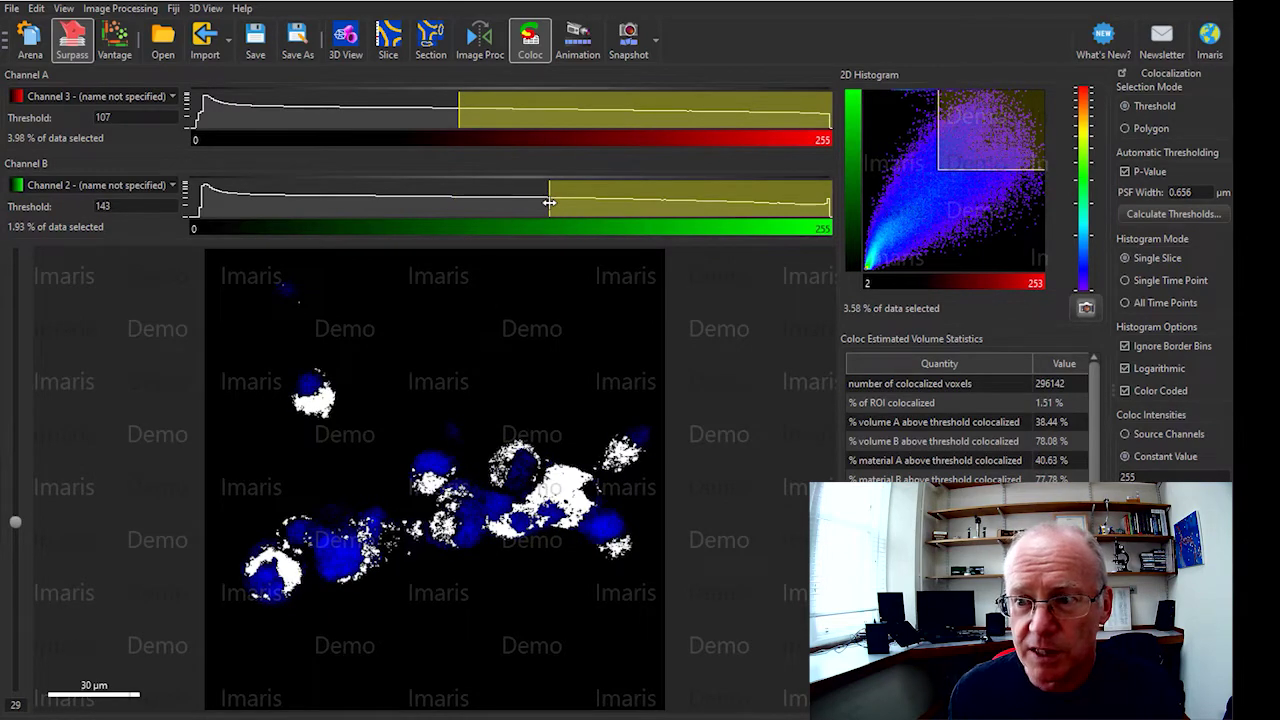
Step through slices and review the statistics: 296142 colocalized voxels, 1.51% of ROI
drag(15, 522, 15, 535)
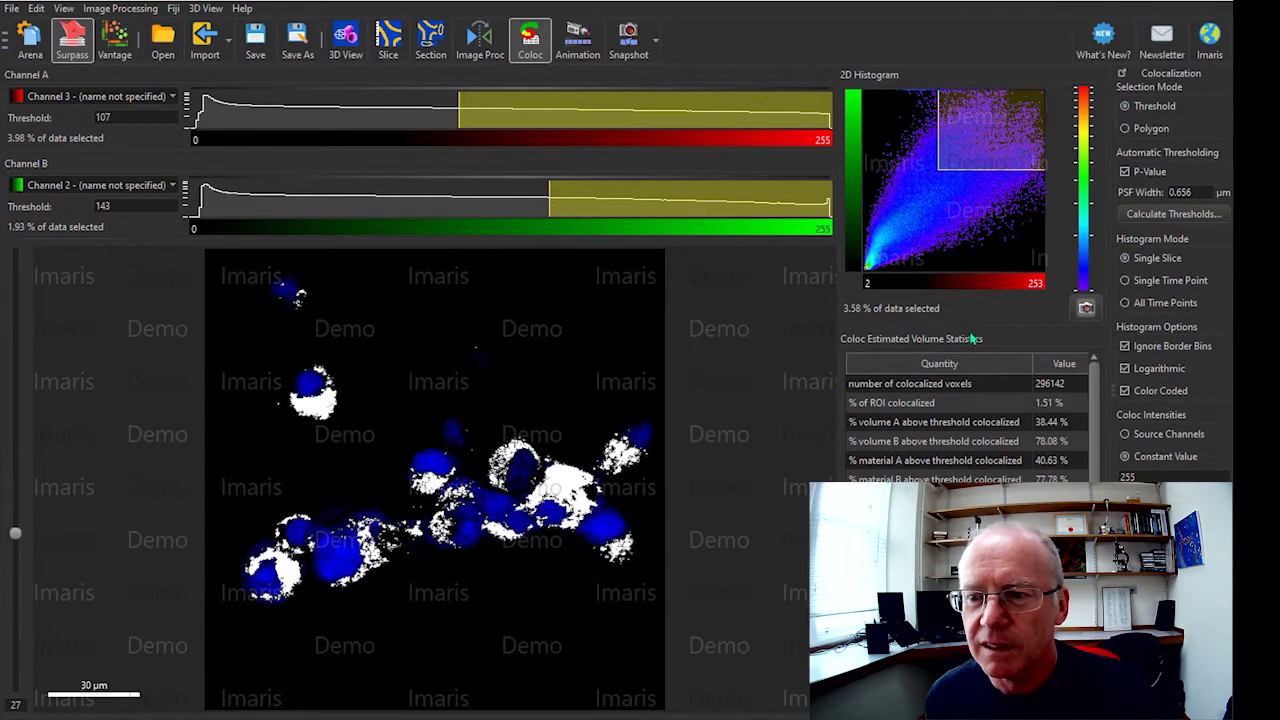
drag(1092, 411, 1096, 470)
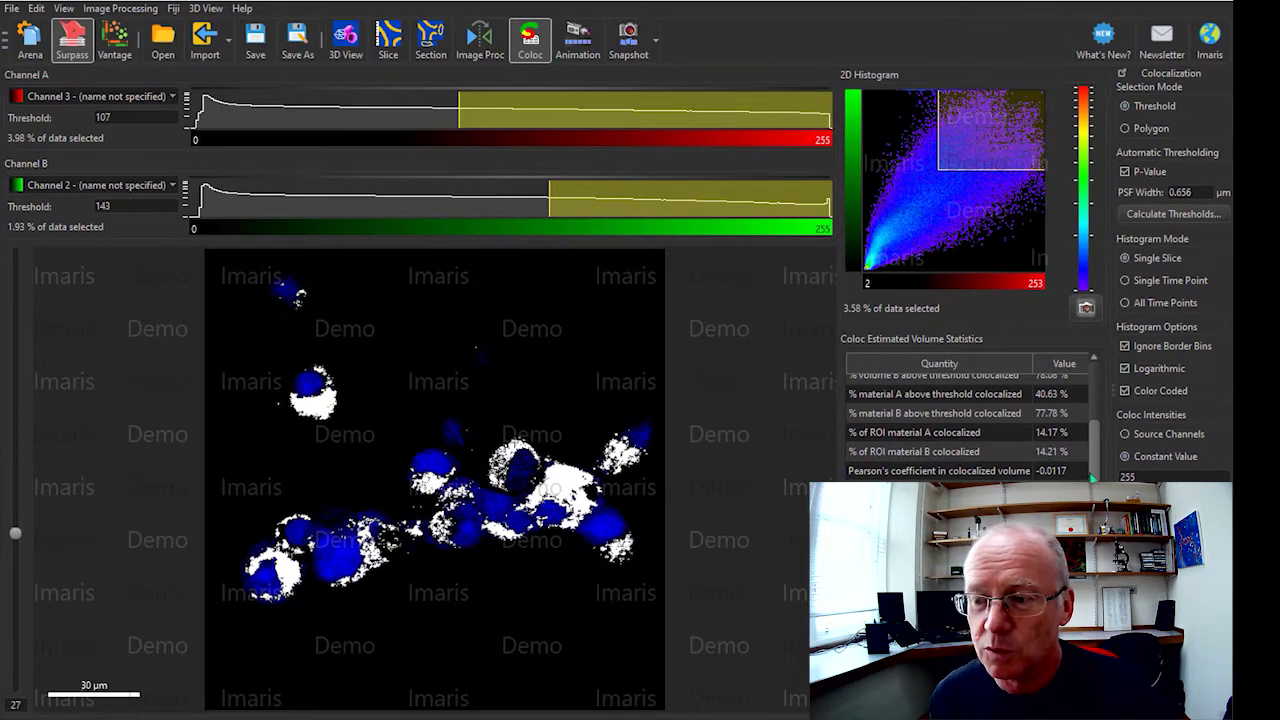
drag(1093, 477, 1100, 444)
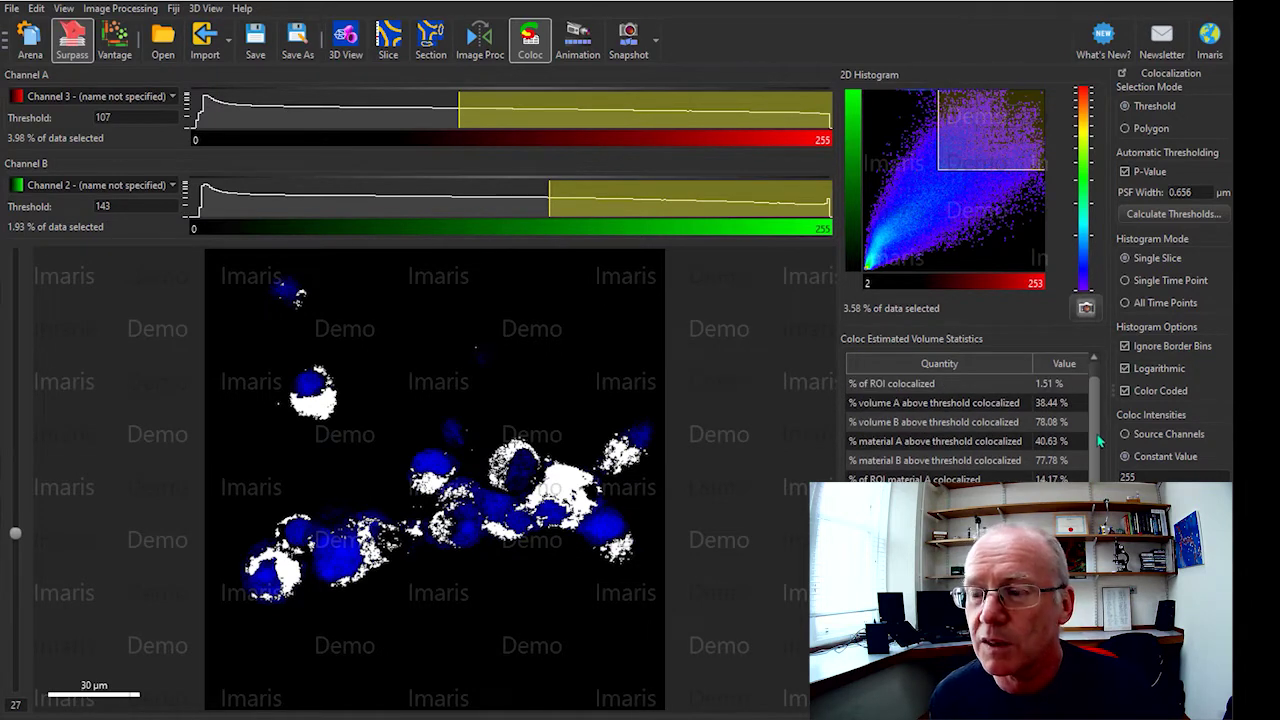
drag(1098, 437, 1101, 428)
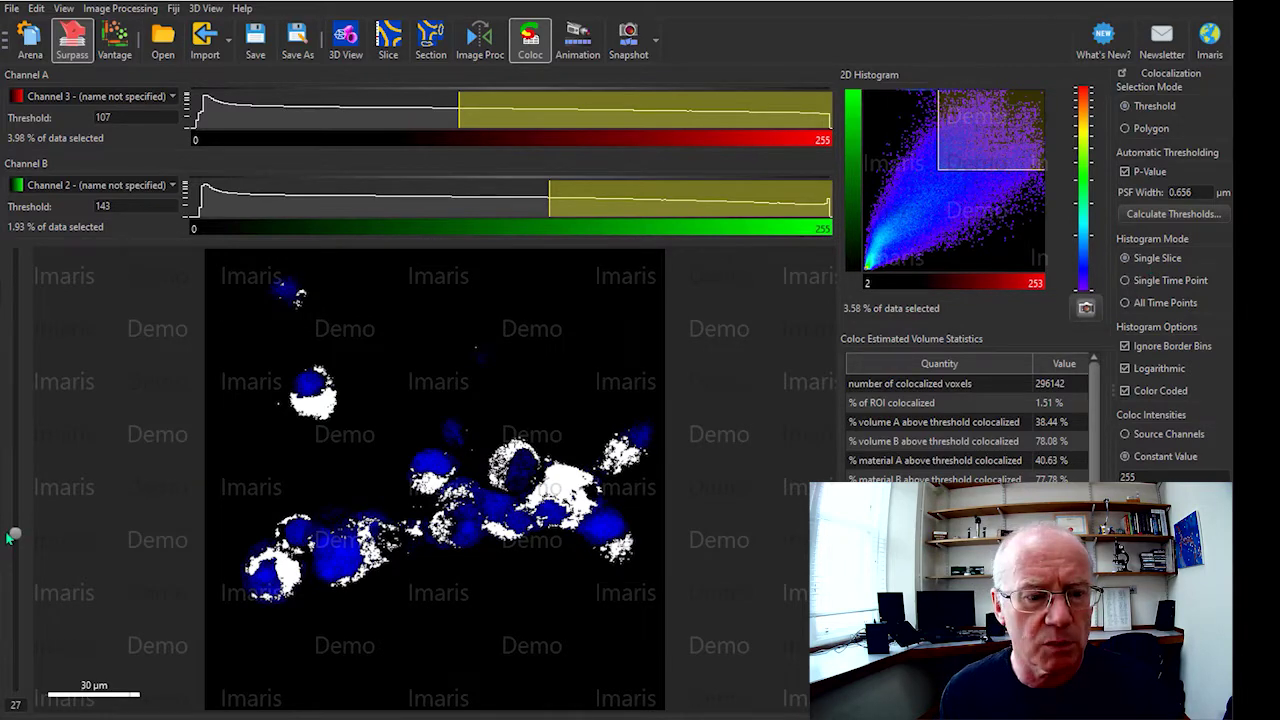
Set Histogram Mode to Single Time Point while browsing slices, then switch to Animation key frames
drag(15, 535, 2, 628)
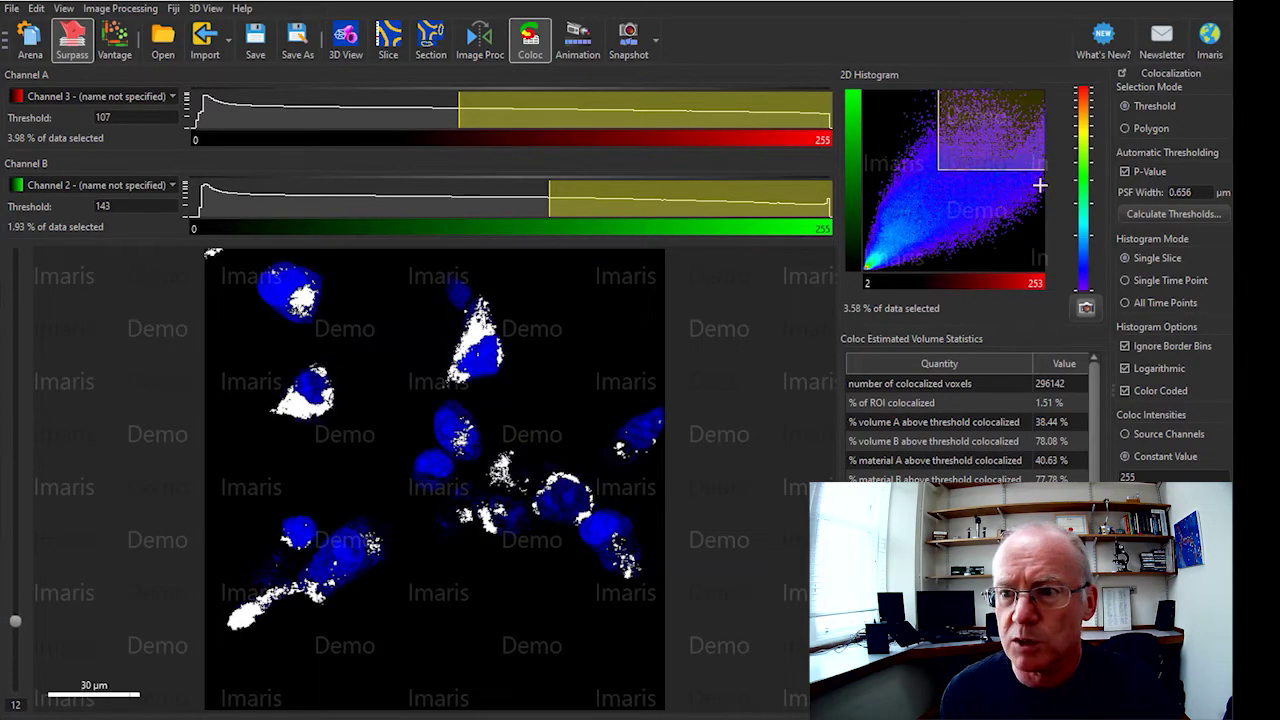
drag(18, 627, 16, 546)
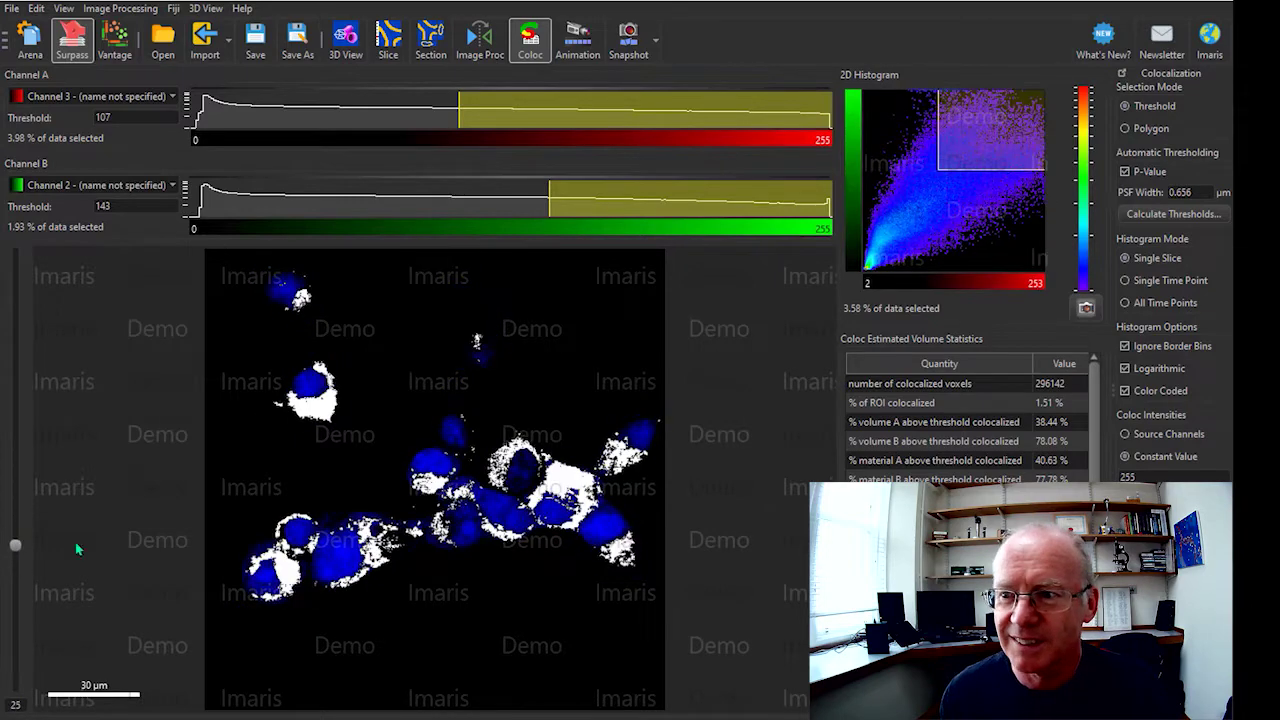
click(1127, 281)
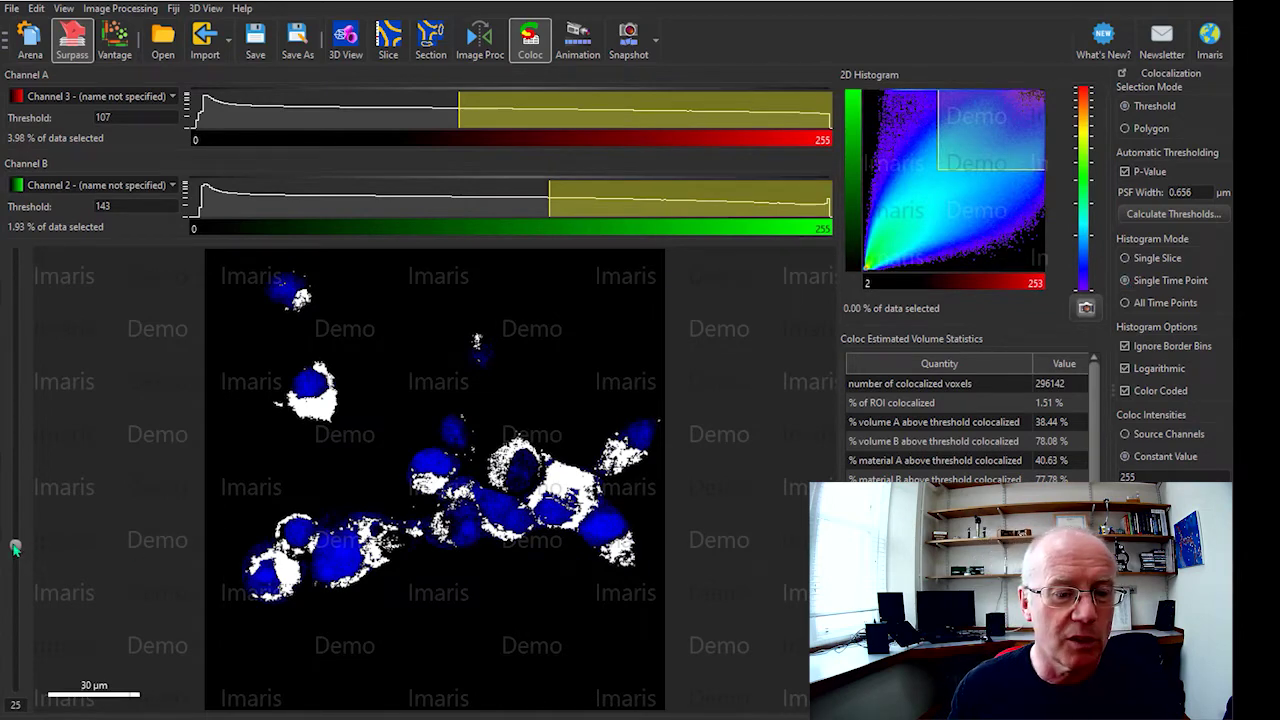
drag(15, 546, 22, 578)
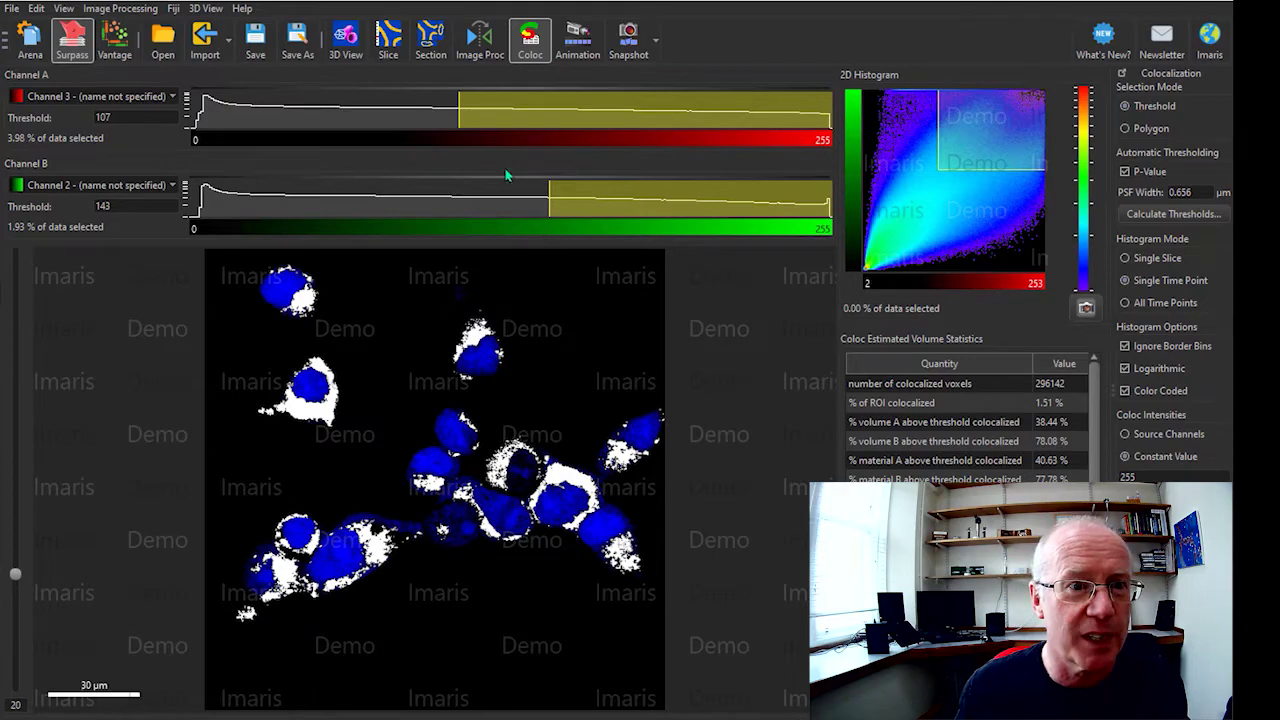
click(578, 38)
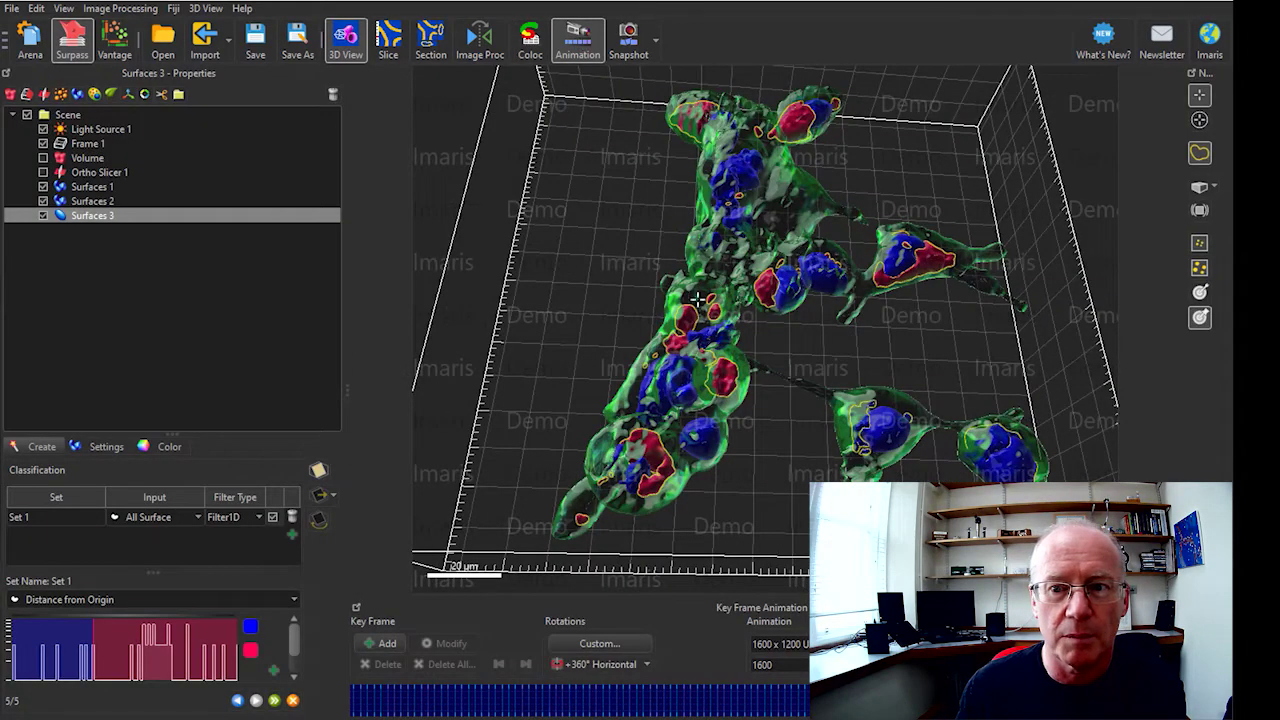
Orbit the cell scene to a front-on view and record it as a key frame
drag(750, 438, 700, 495)
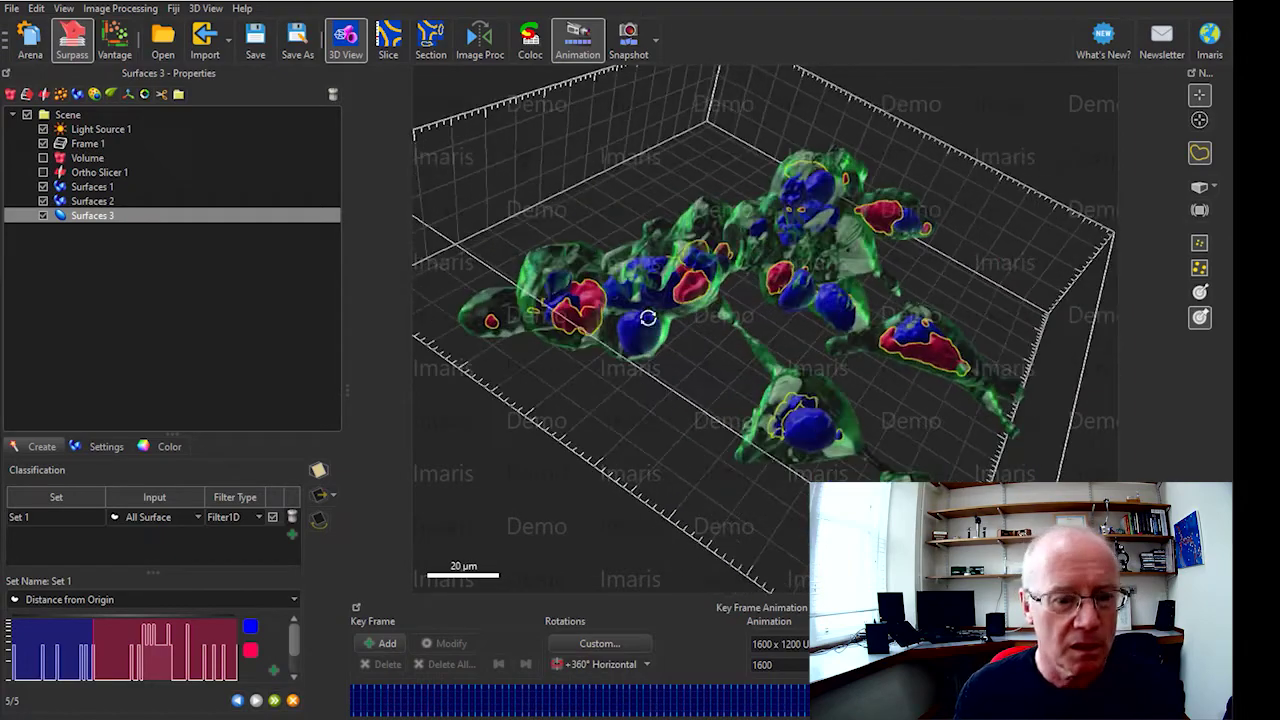
drag(1012, 311, 918, 495)
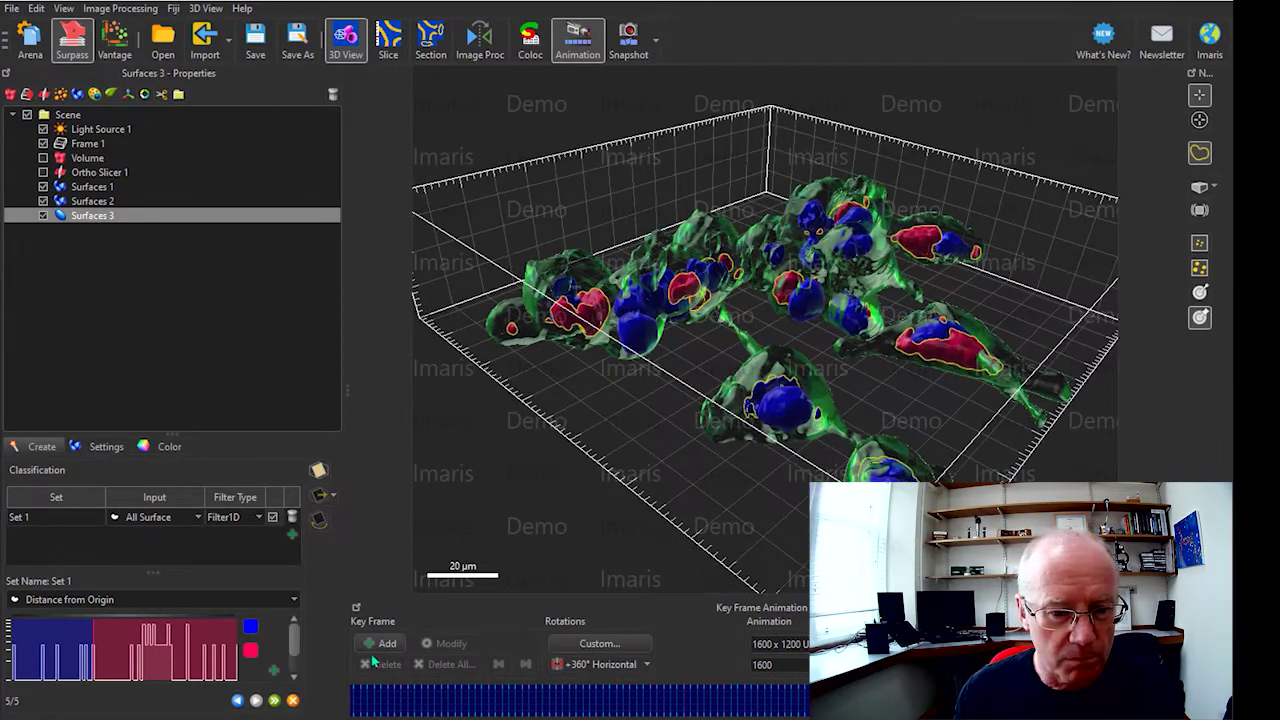
drag(480, 698, 716, 678)
drag(904, 196, 542, 565)
click(380, 644)
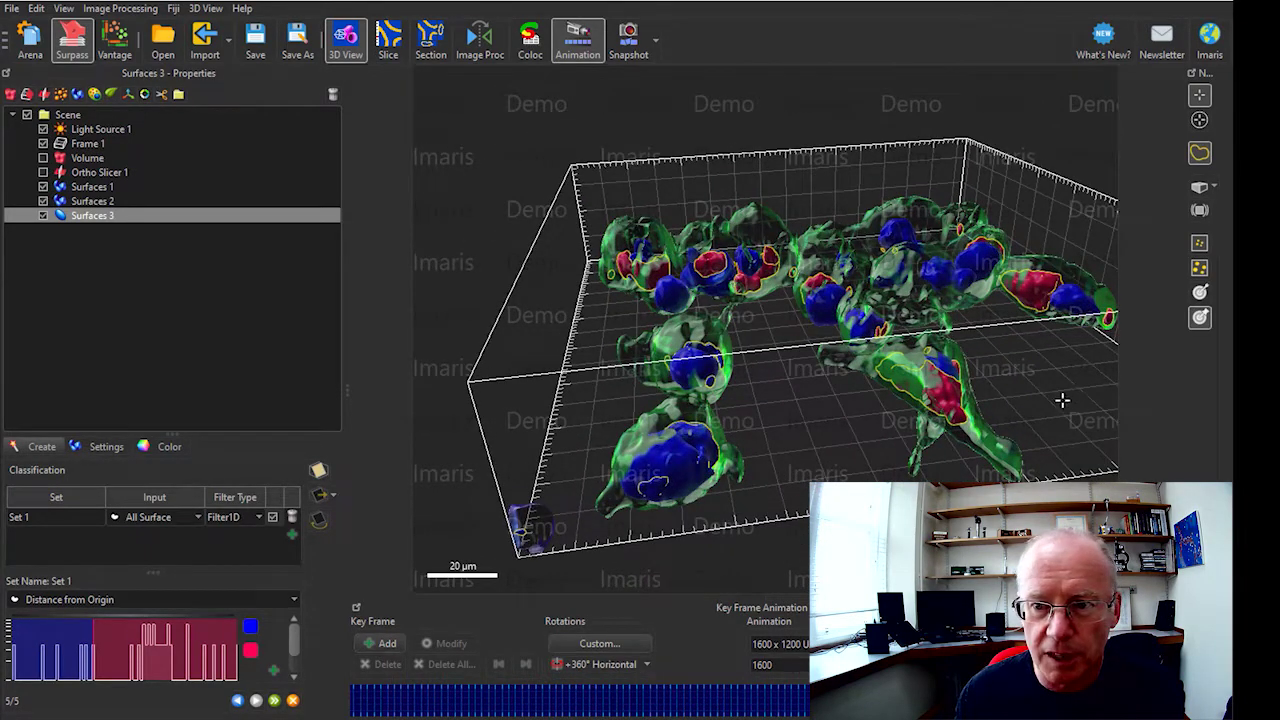
Add a second key frame at a low tilted side view, then open Vantage for Surfaces 2
drag(1063, 394, 640, 412)
click(380, 644)
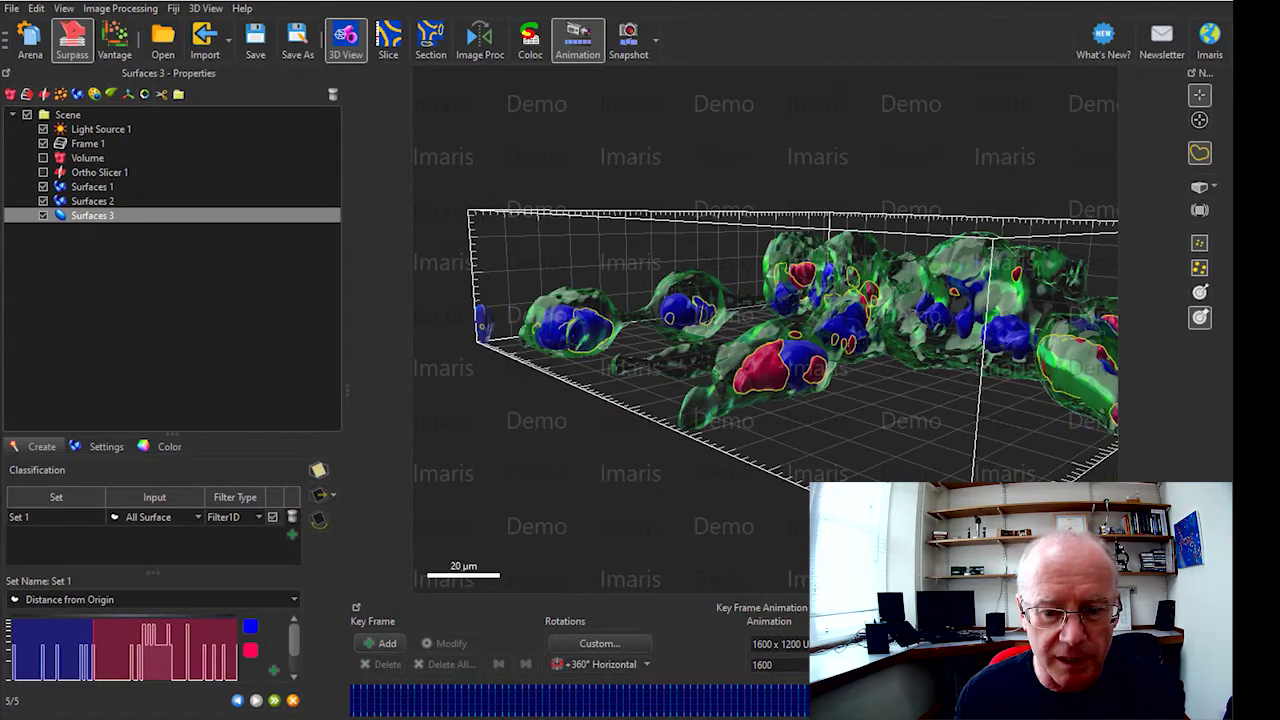
drag(883, 409, 860, 470)
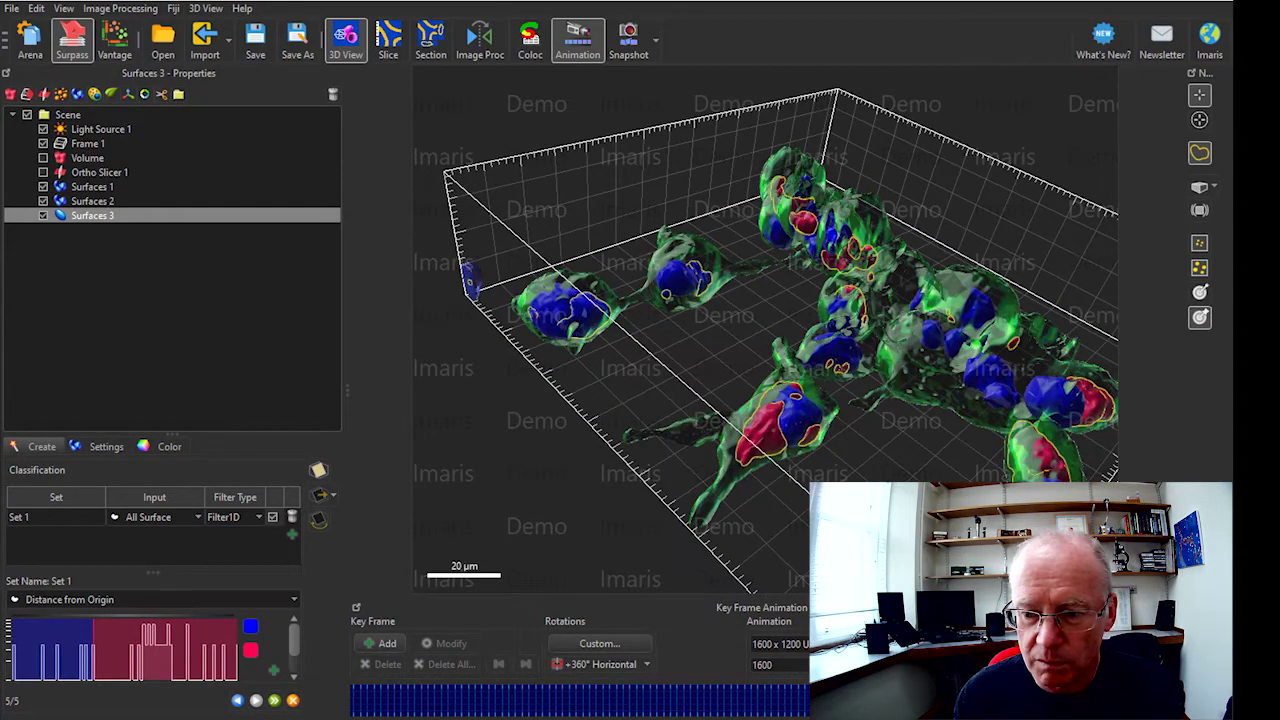
drag(980, 465, 925, 360)
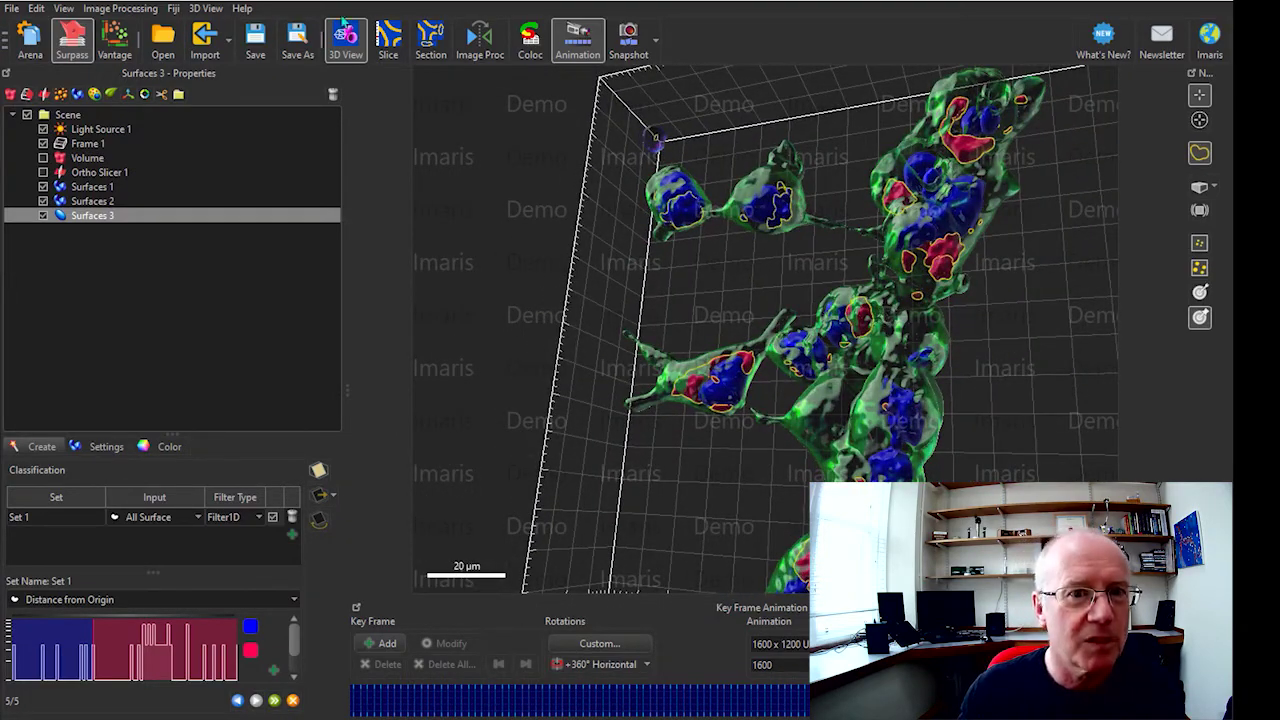
click(116, 40)
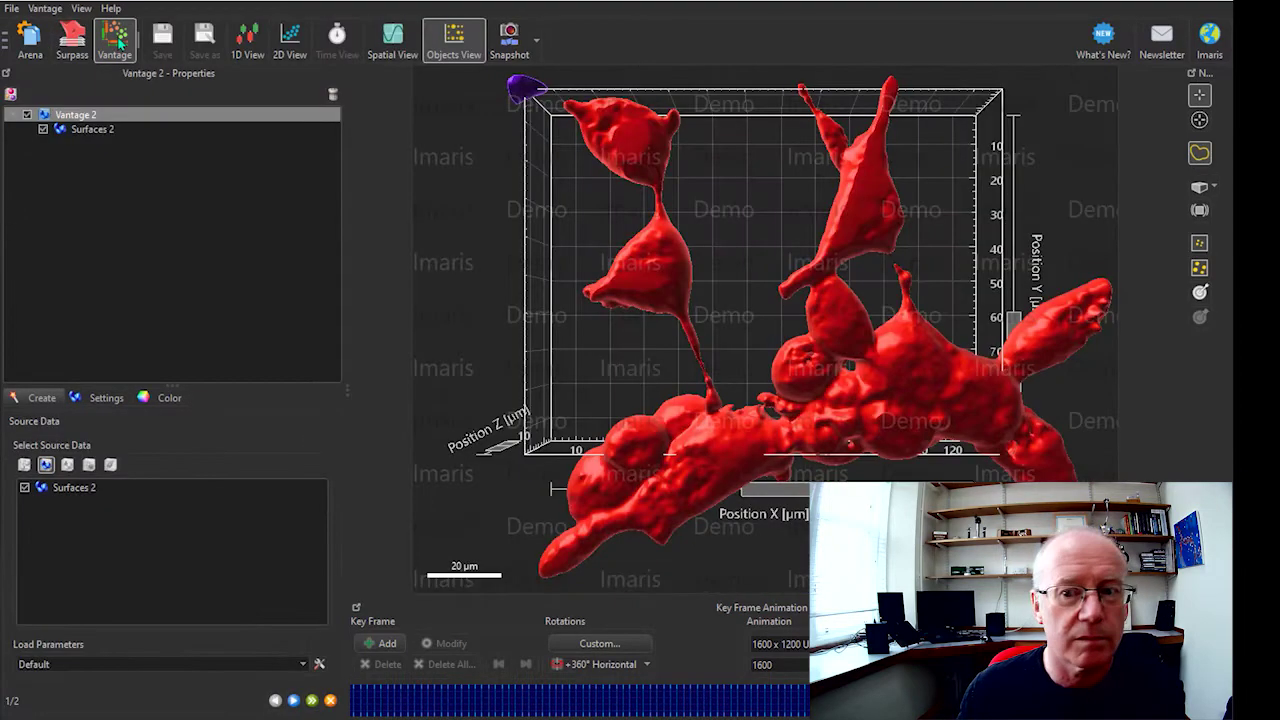
Compare surface Area as a 1D box plot and 2D scatter plot, then return to Surpass
drag(801, 425, 789, 206)
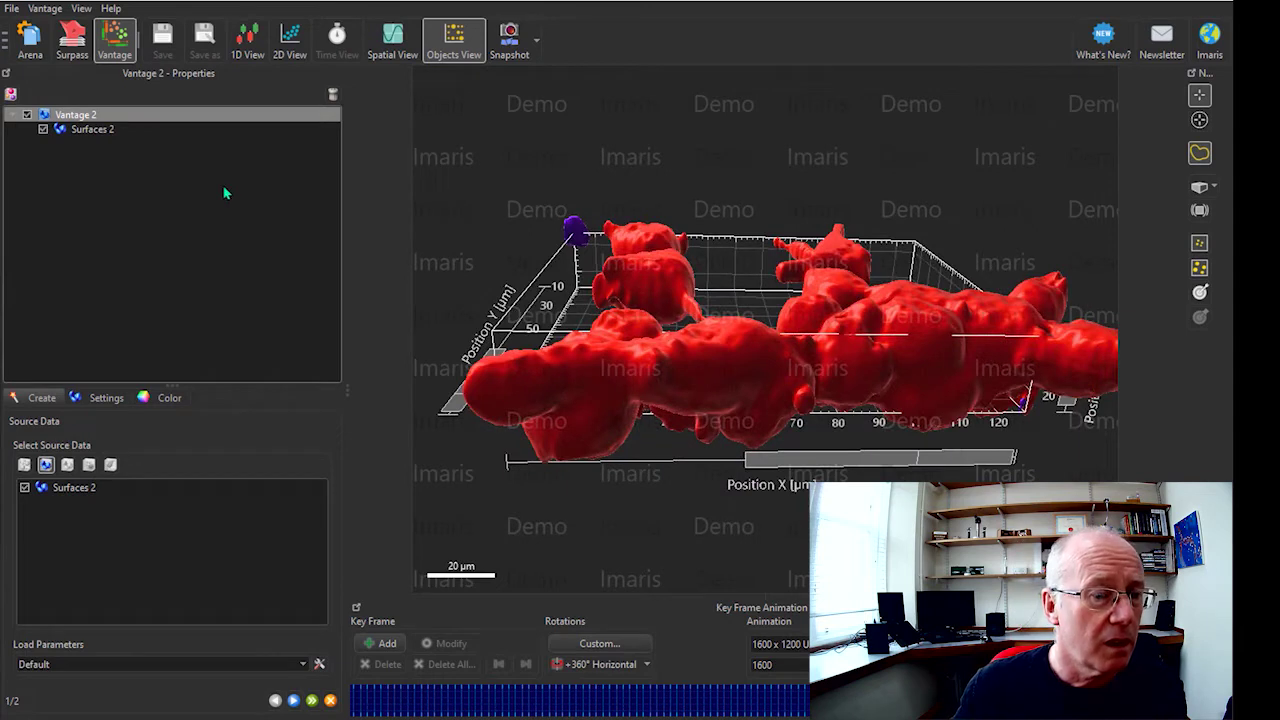
click(245, 37)
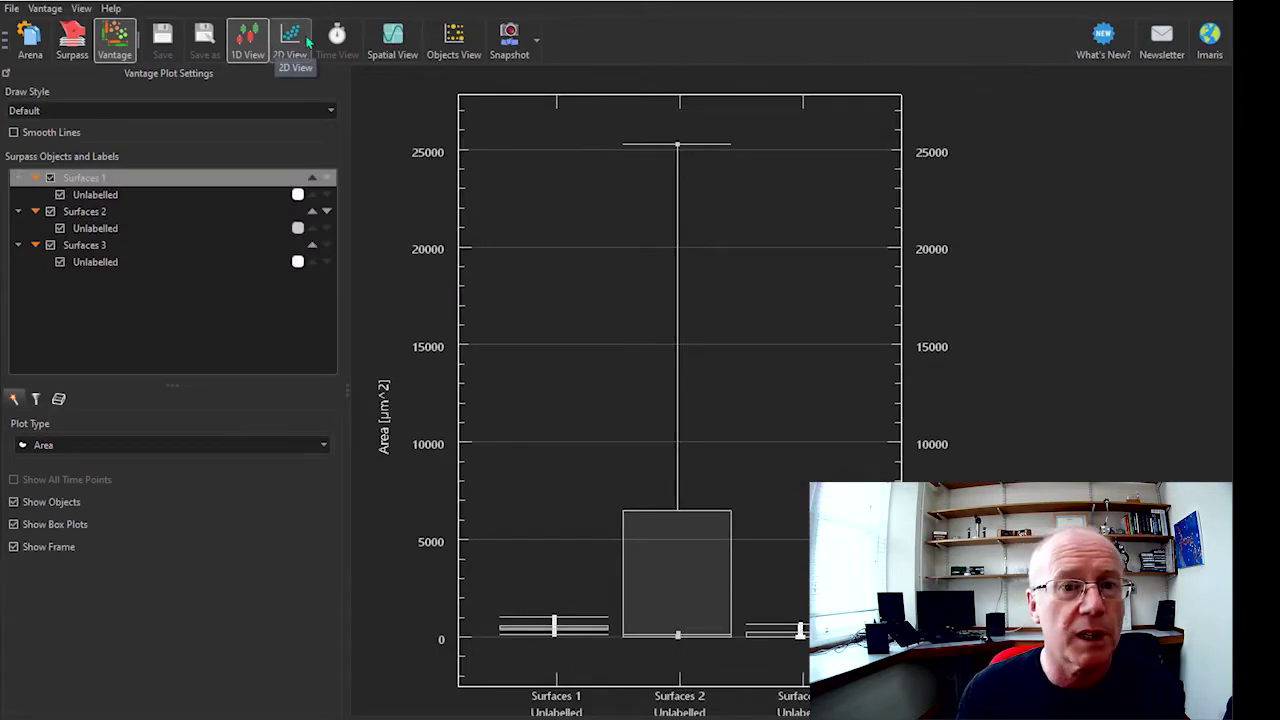
click(290, 40)
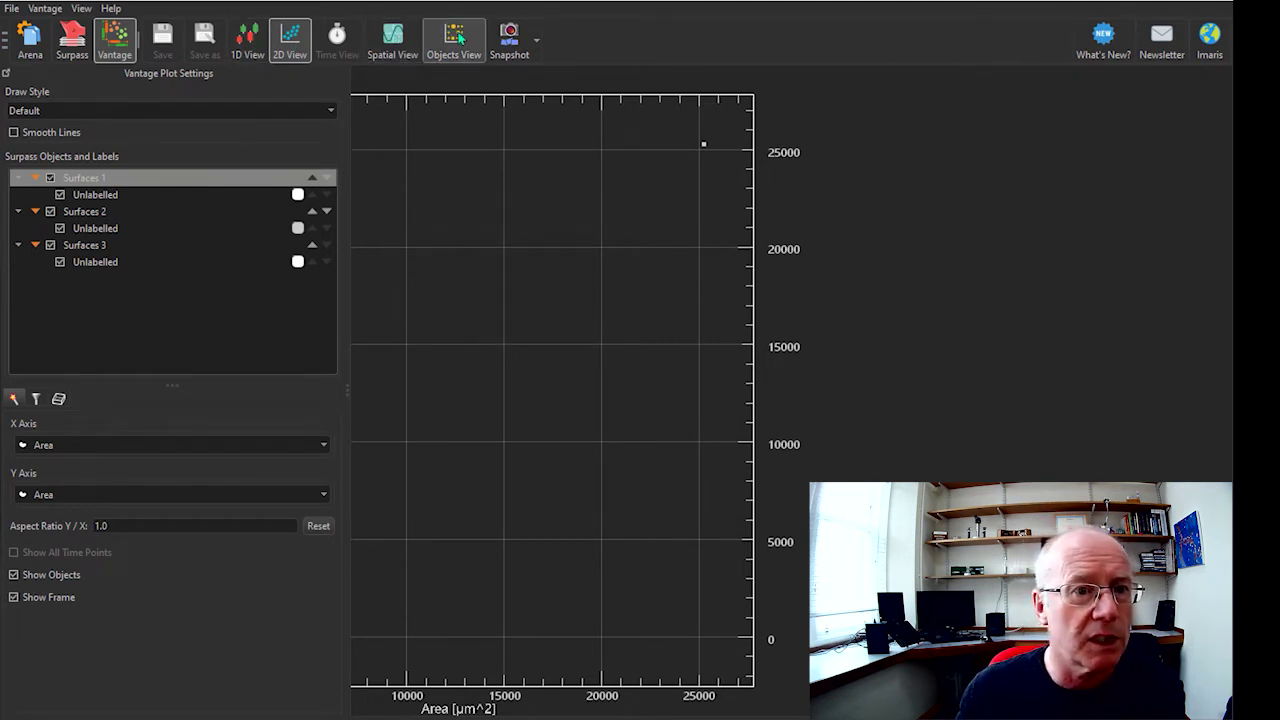
click(77, 40)
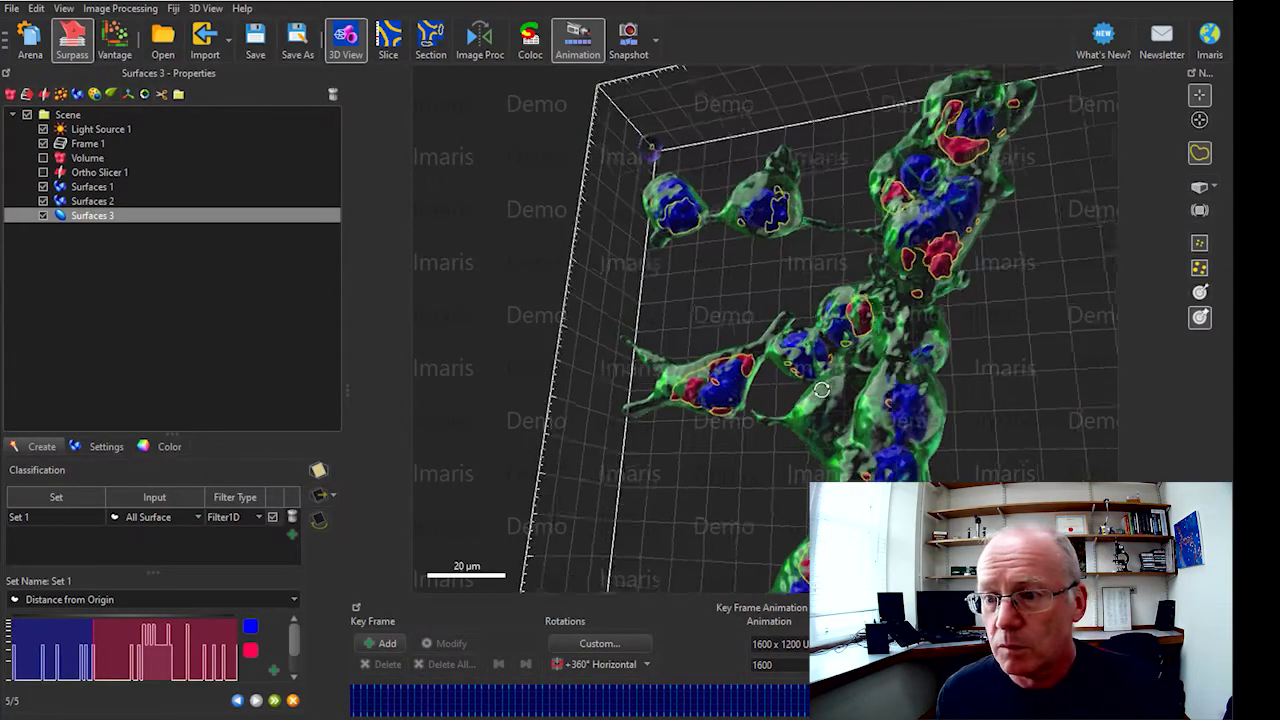
drag(821, 390, 669, 429)
drag(937, 383, 1055, 310)
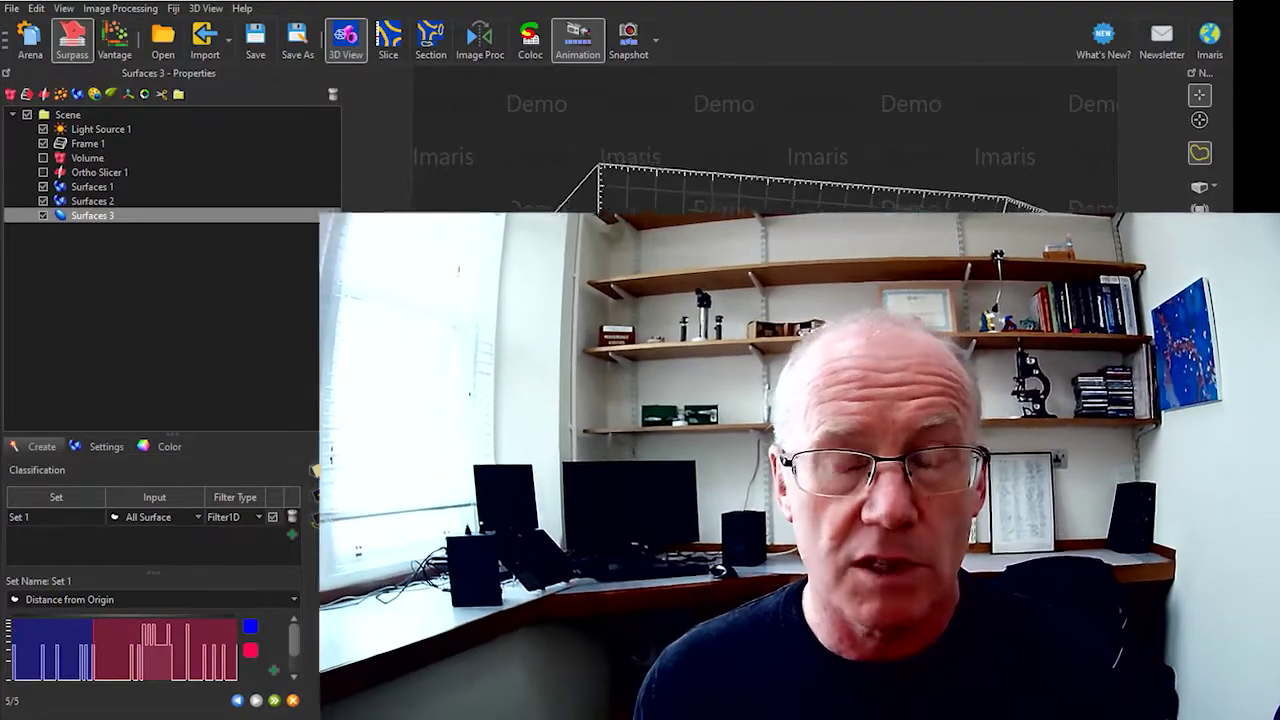